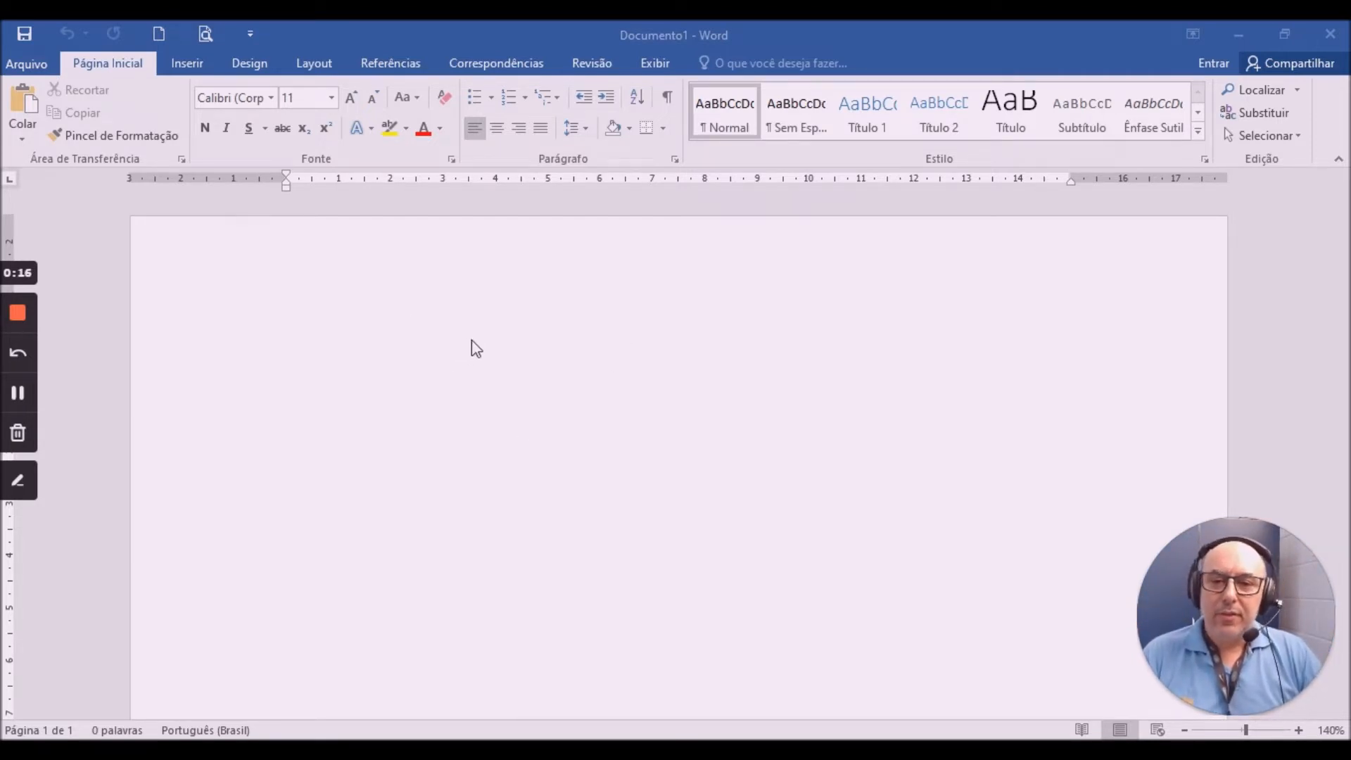
# Insert a table with 6 columns and 20 rows in the blank document, keeping the automatic fixed column width.
pyautogui.click(605, 425)
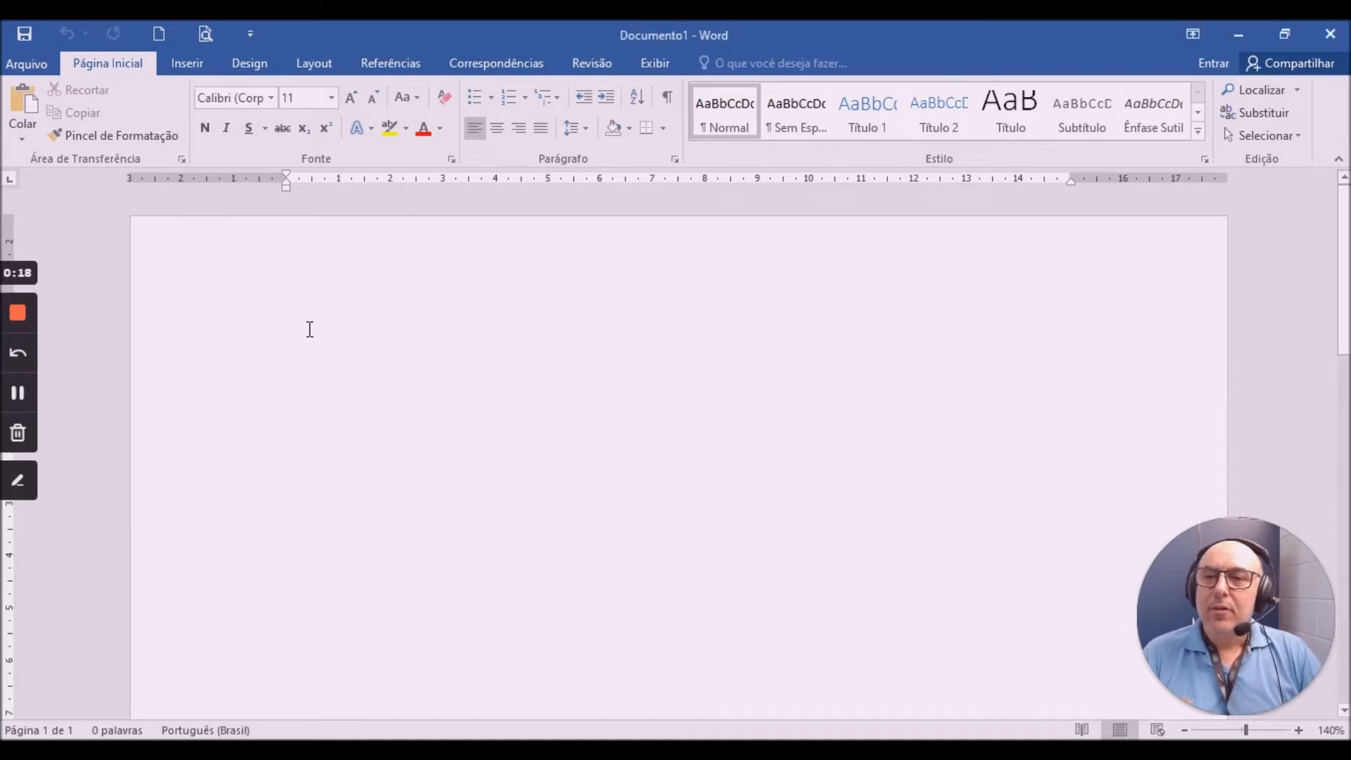
pyautogui.click(188, 63)
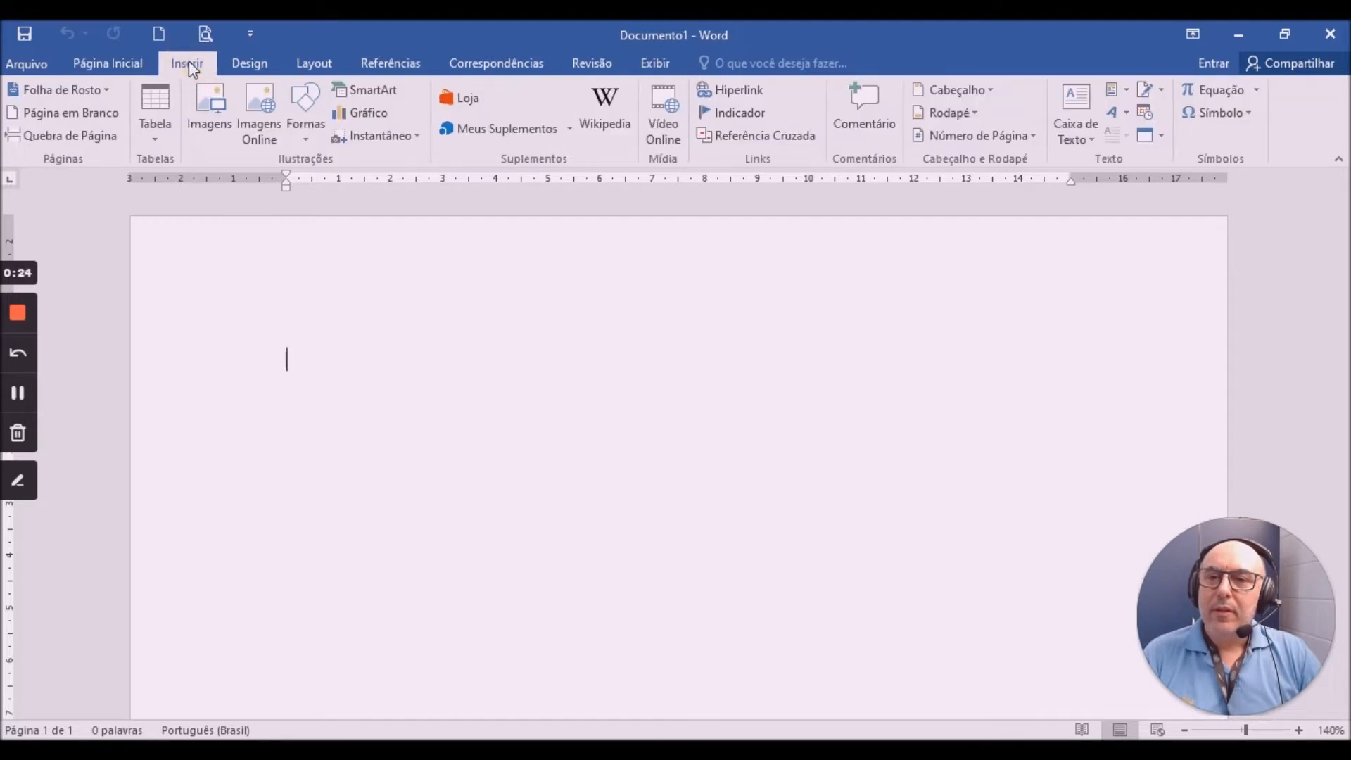
pyautogui.click(164, 144)
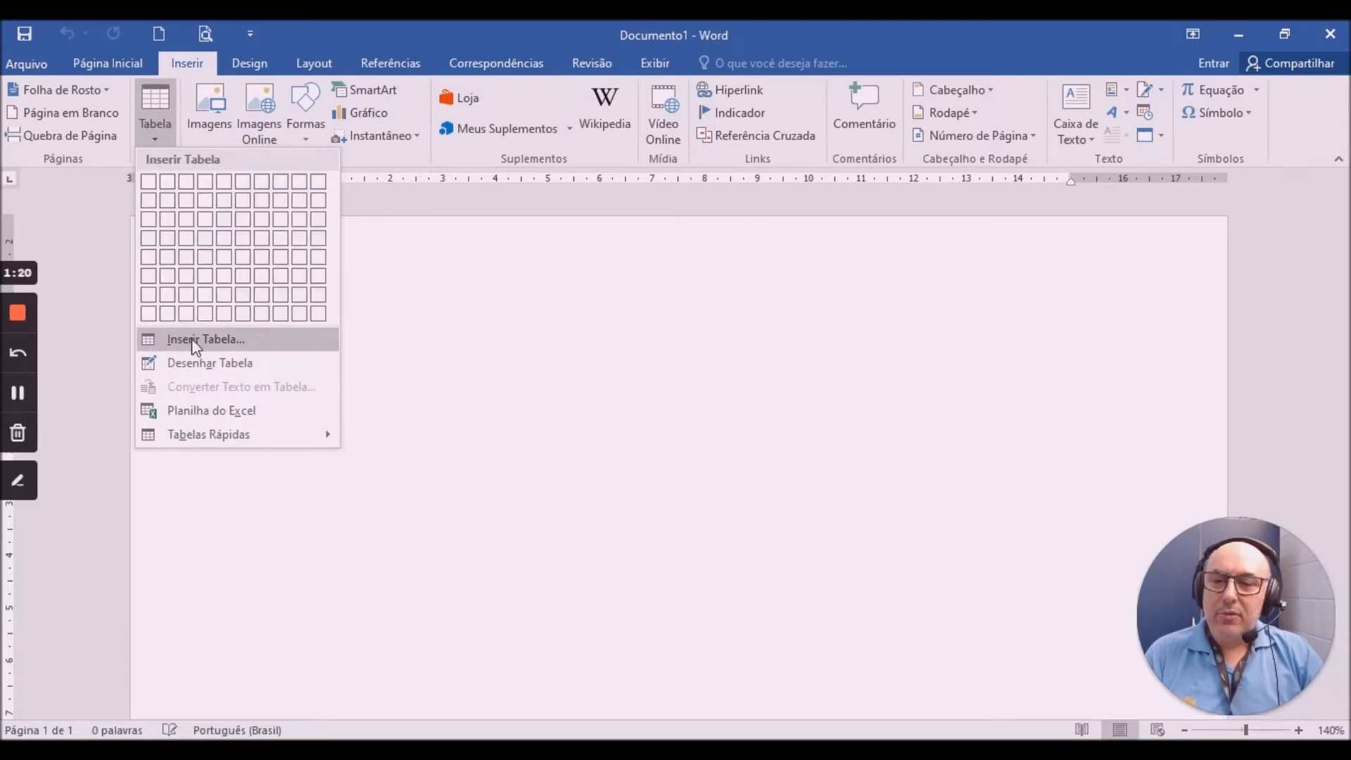
pyautogui.click(227, 339)
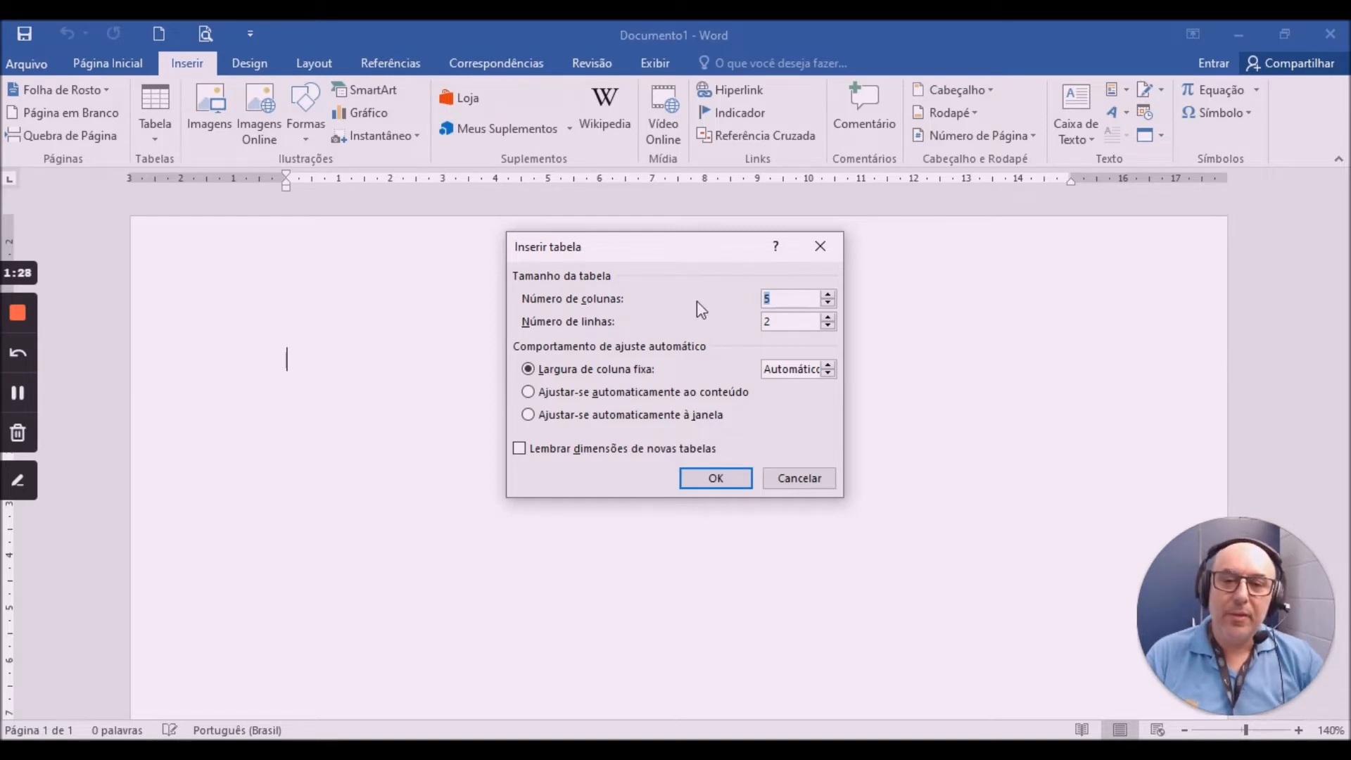
pyautogui.write('6')
pyautogui.click(788, 322)
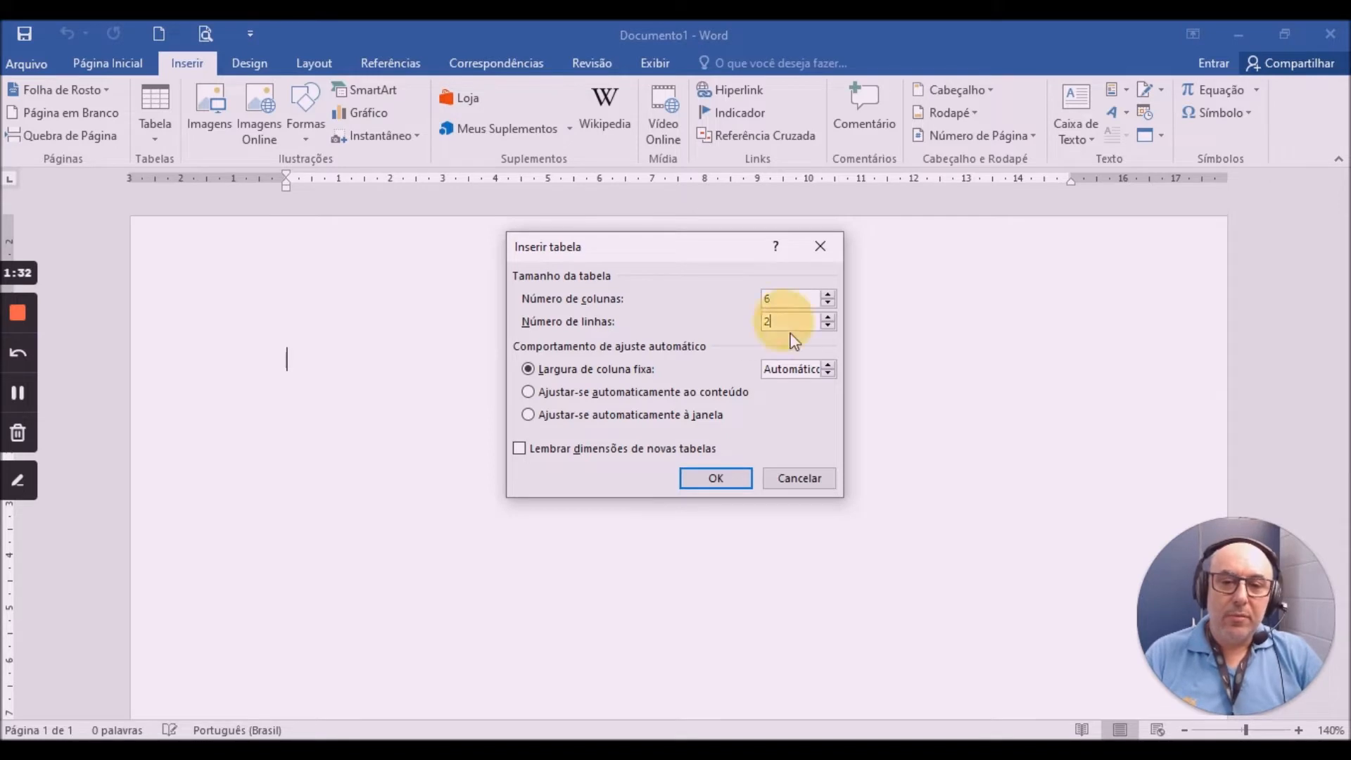
pyautogui.write('0')
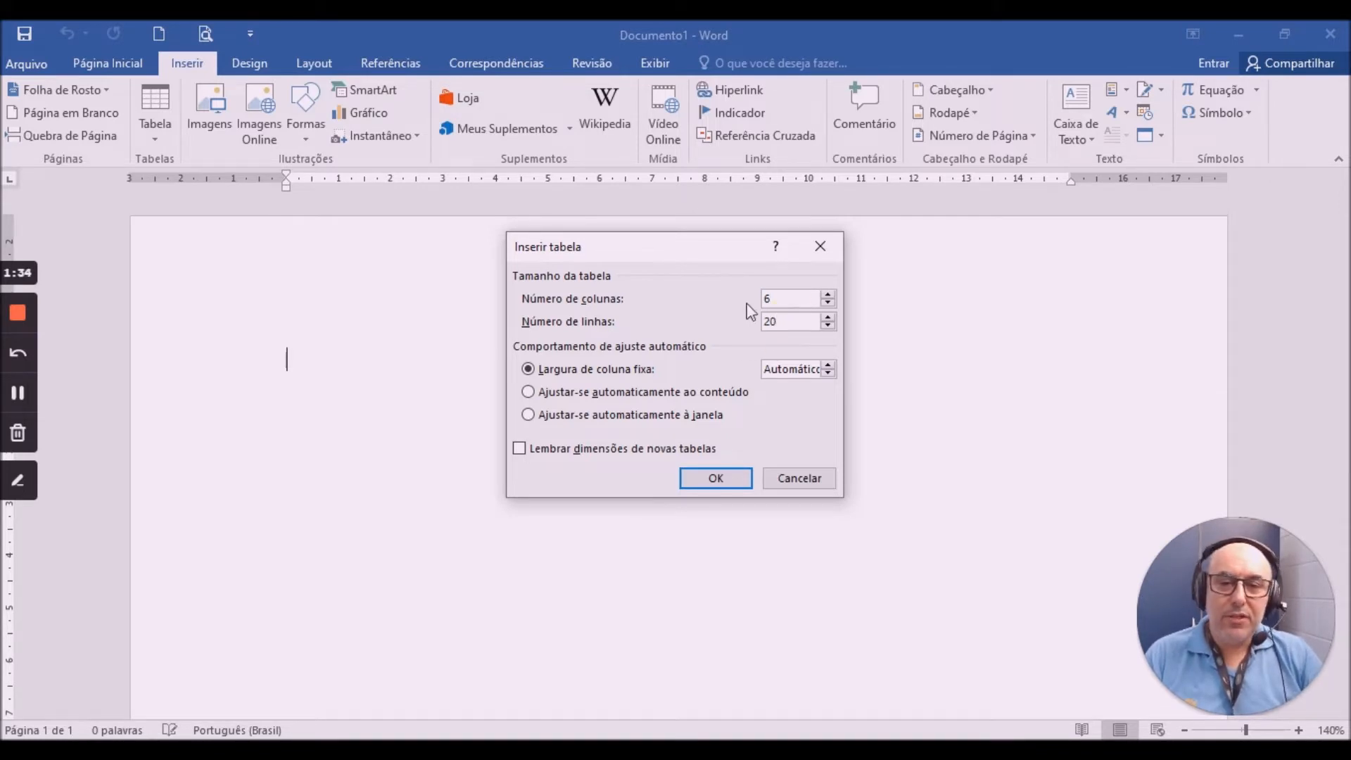
pyautogui.click(724, 480)
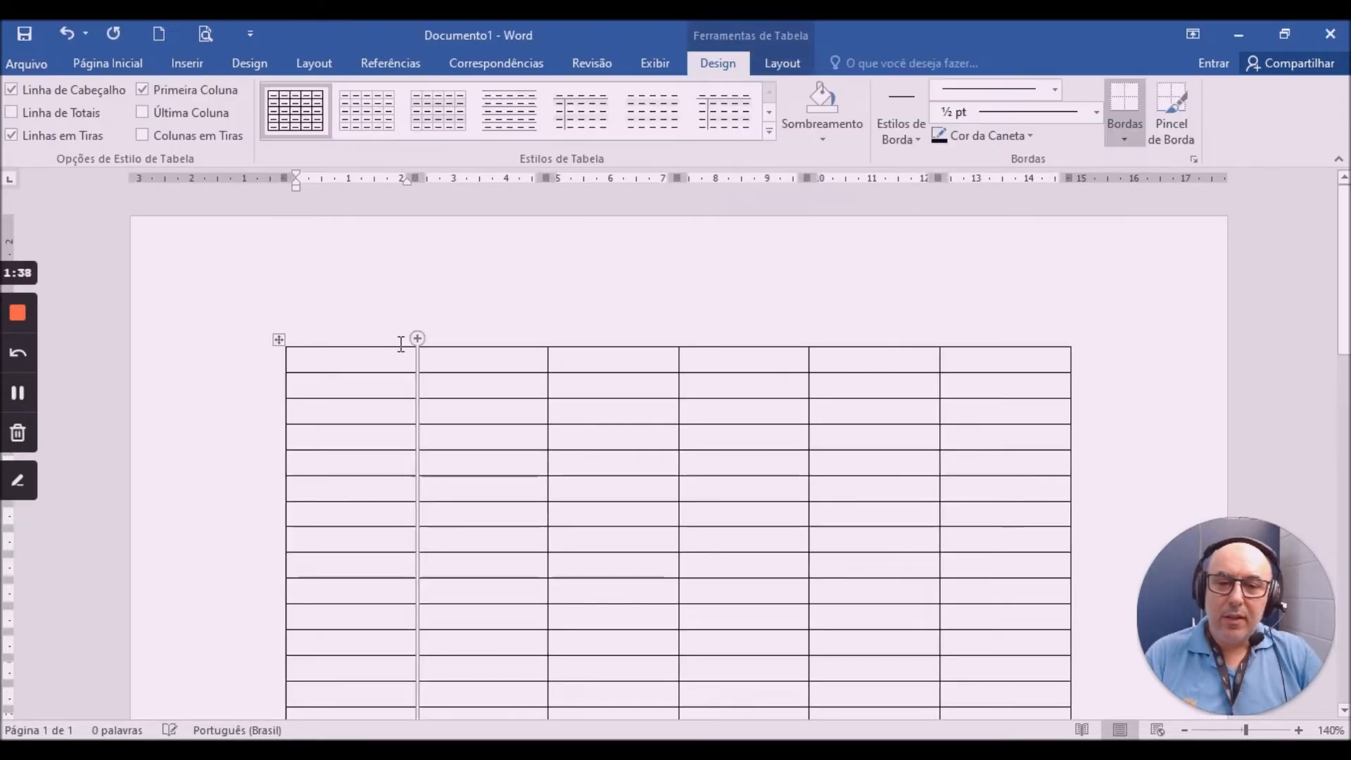
pyautogui.scroll(-3, 399, 343)
pyautogui.scroll(-2, 399, 343)
pyautogui.scroll(5, 399, 344)
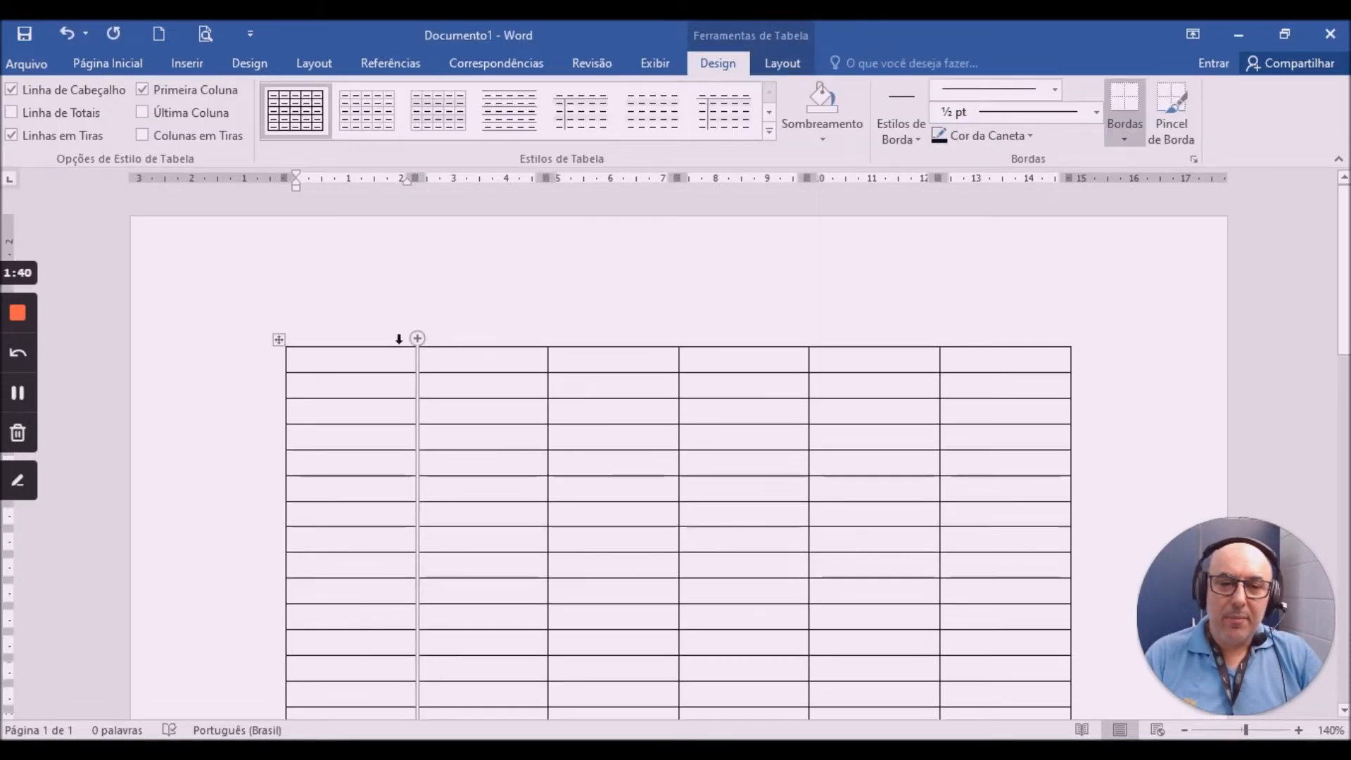
# Select the entire 20-row table and delete it from the document.
pyautogui.click(279, 340)
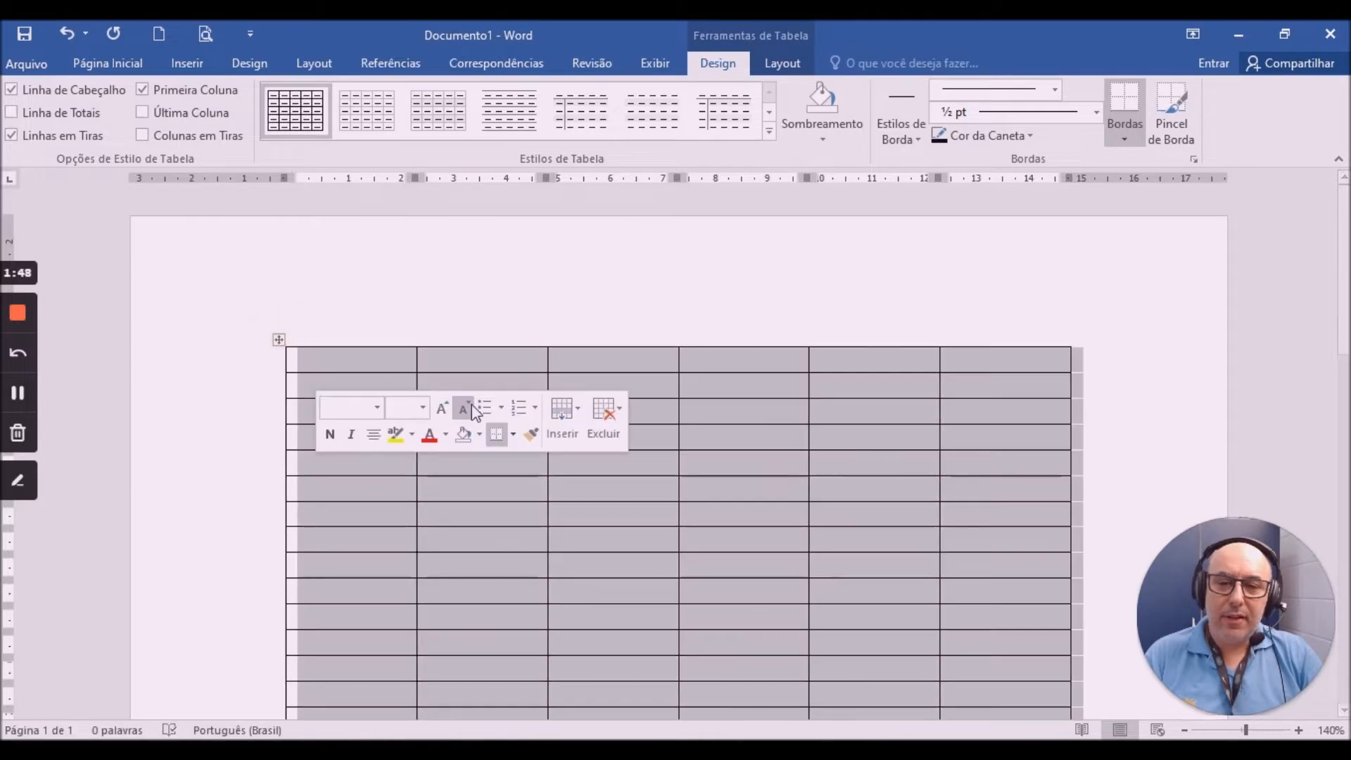
pyautogui.scroll(-3, 475, 404)
pyautogui.scroll(3, 474, 404)
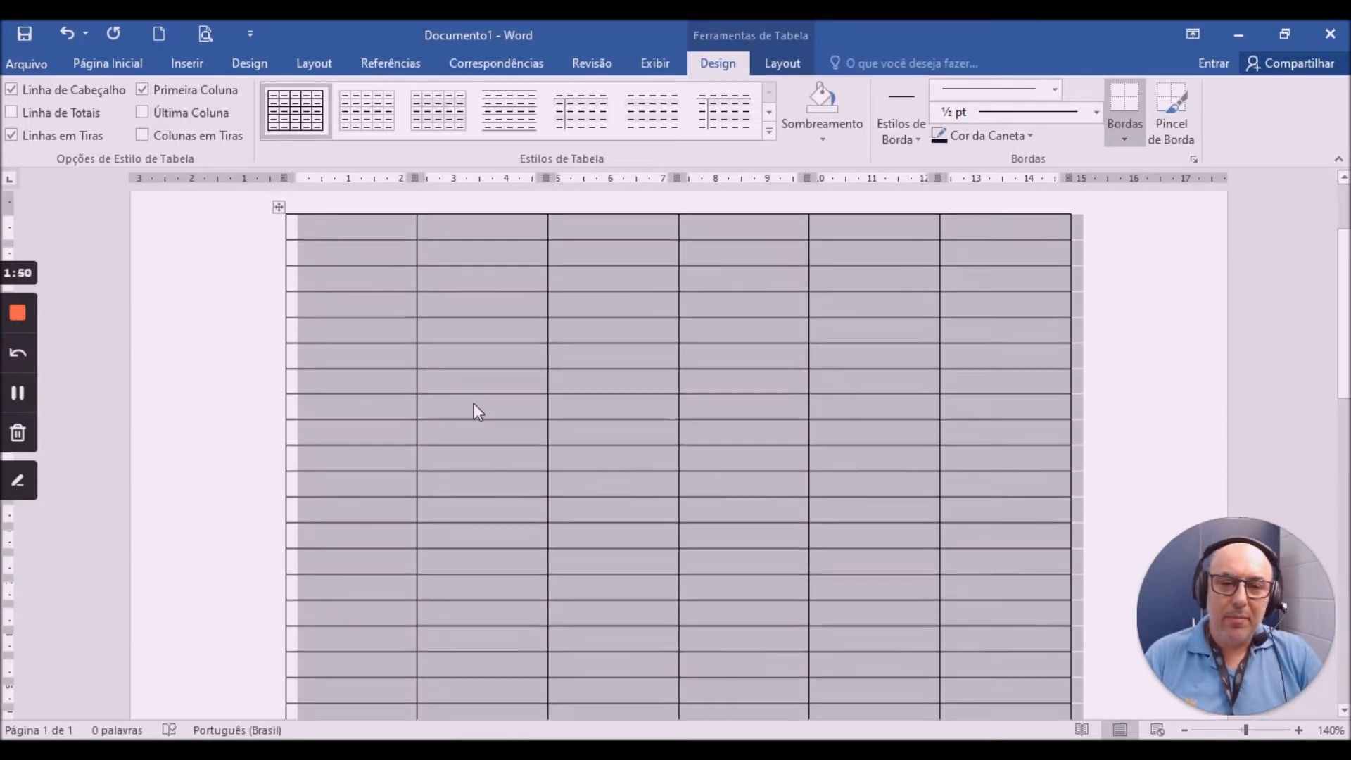
pyautogui.click(504, 385)
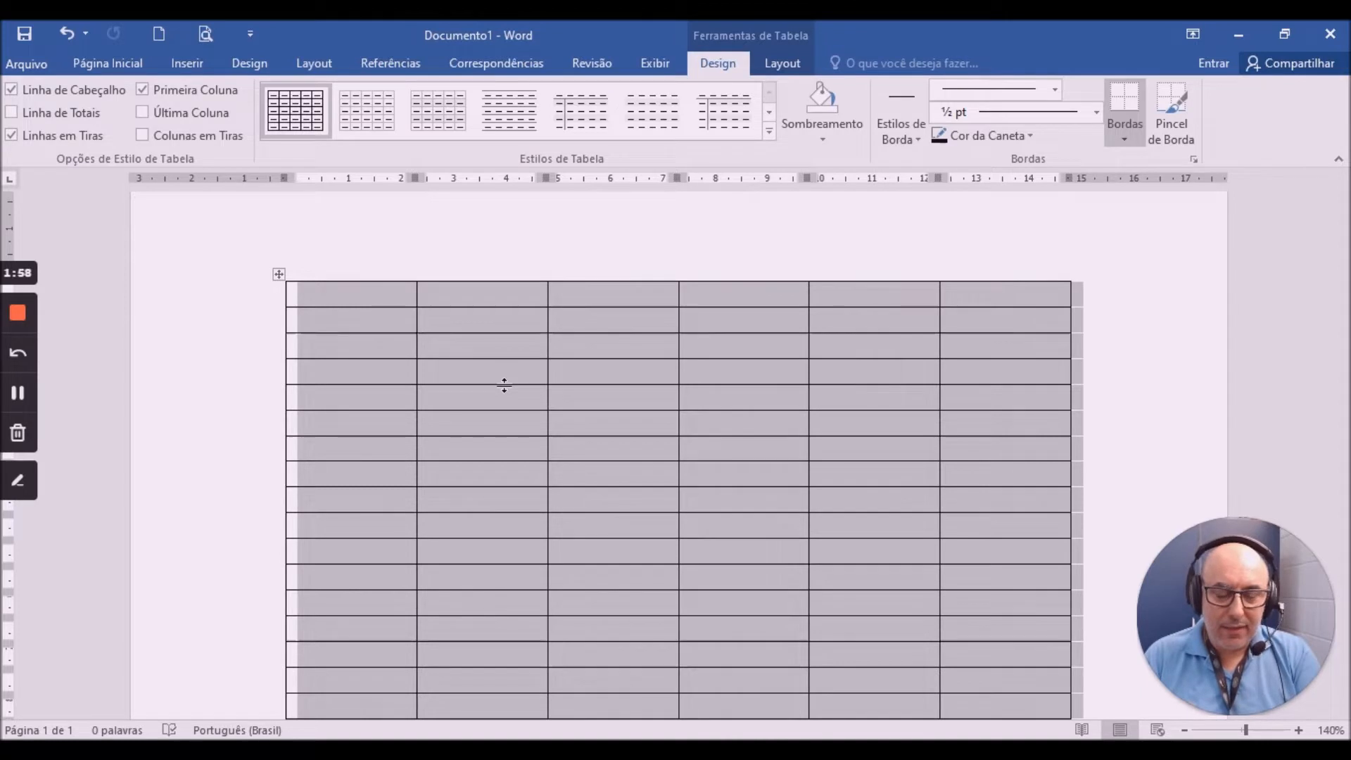
pyautogui.press('BackSpace')
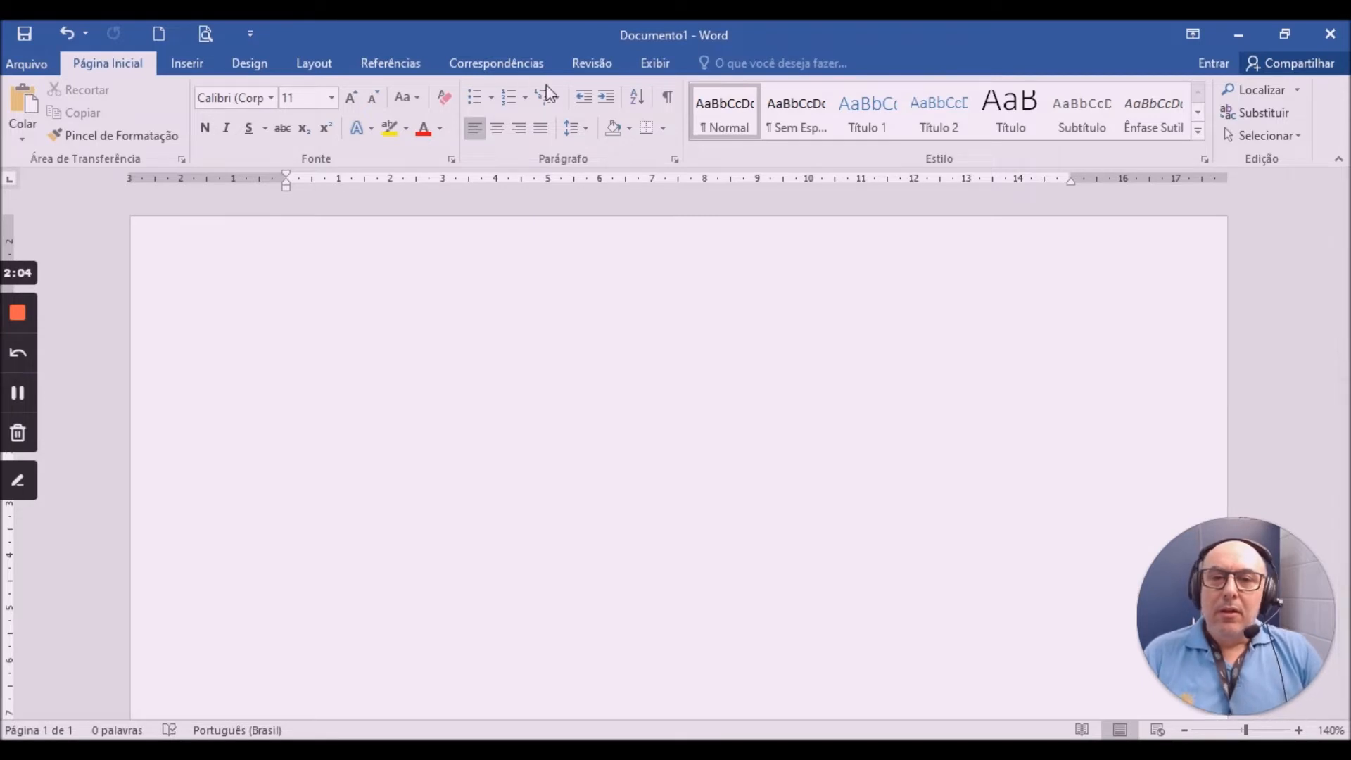
# Insert a table with 4 columns and 6 rows at the start of the document.
pyautogui.click(194, 67)
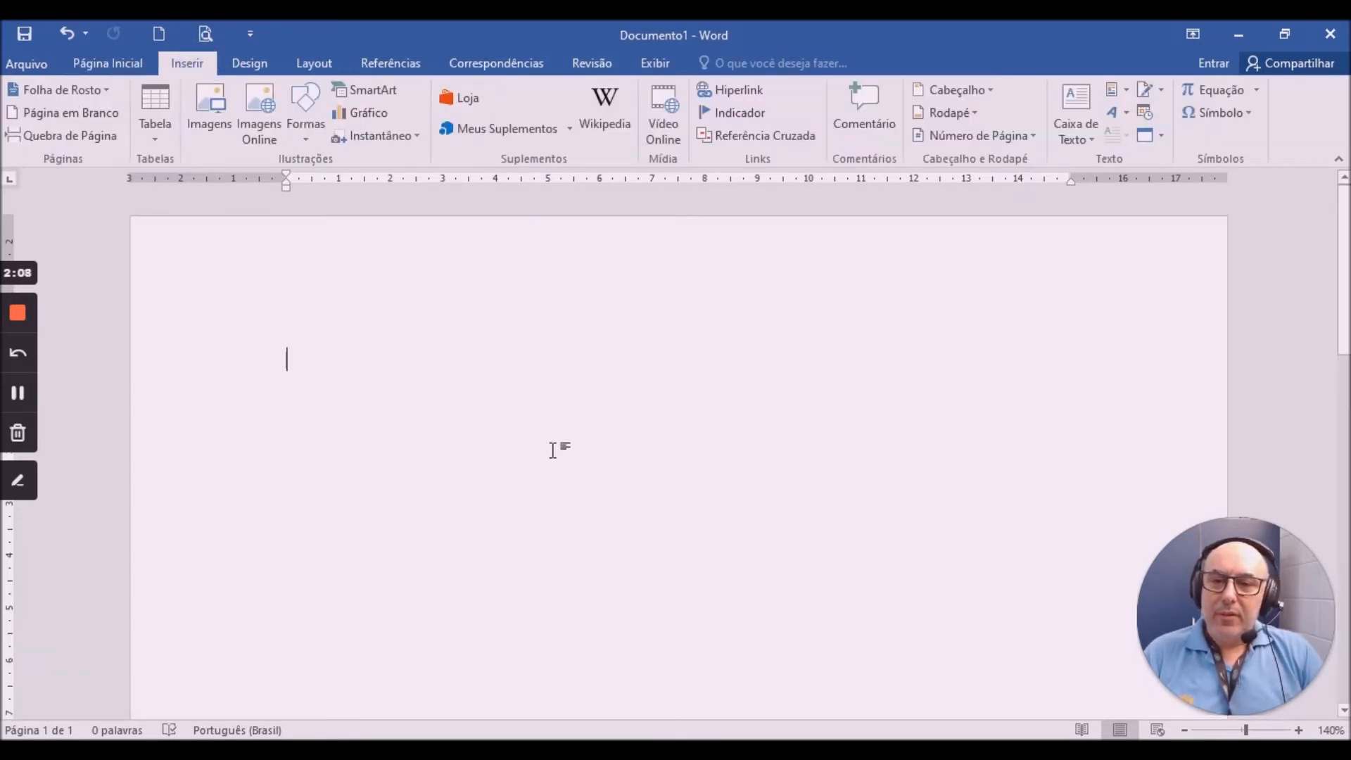
pyautogui.click(159, 141)
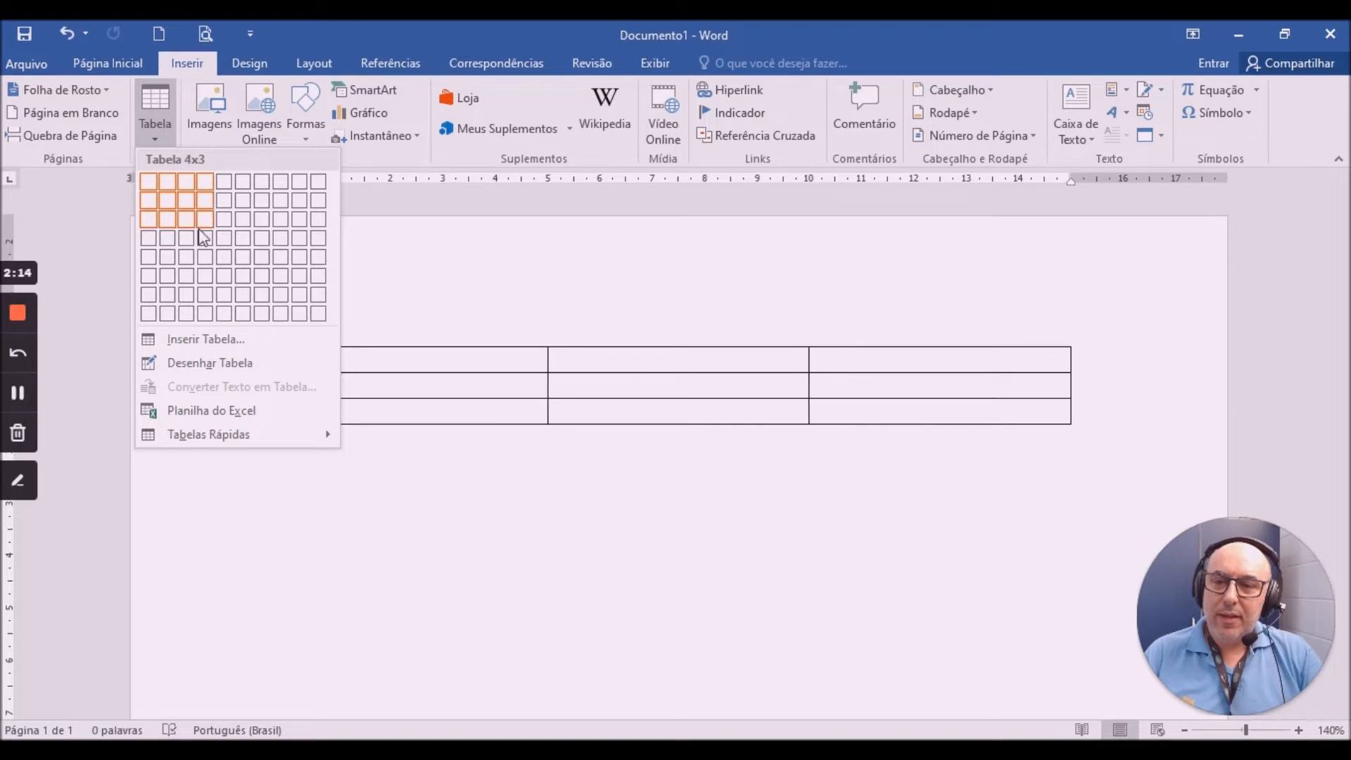
pyautogui.click(205, 276)
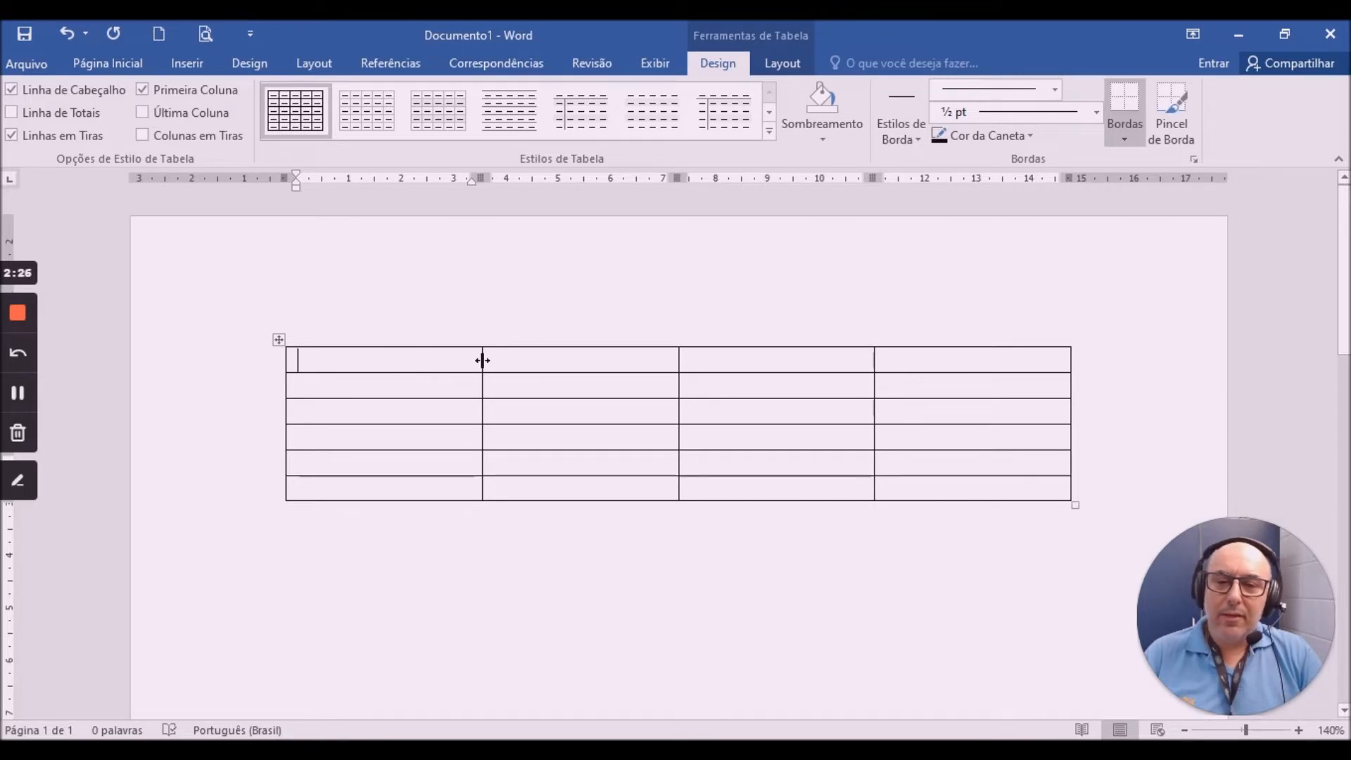
# Merge the four cells of the table's first row into a single cell.
pyautogui.moveTo(453, 357); pyautogui.dragTo(907, 363)
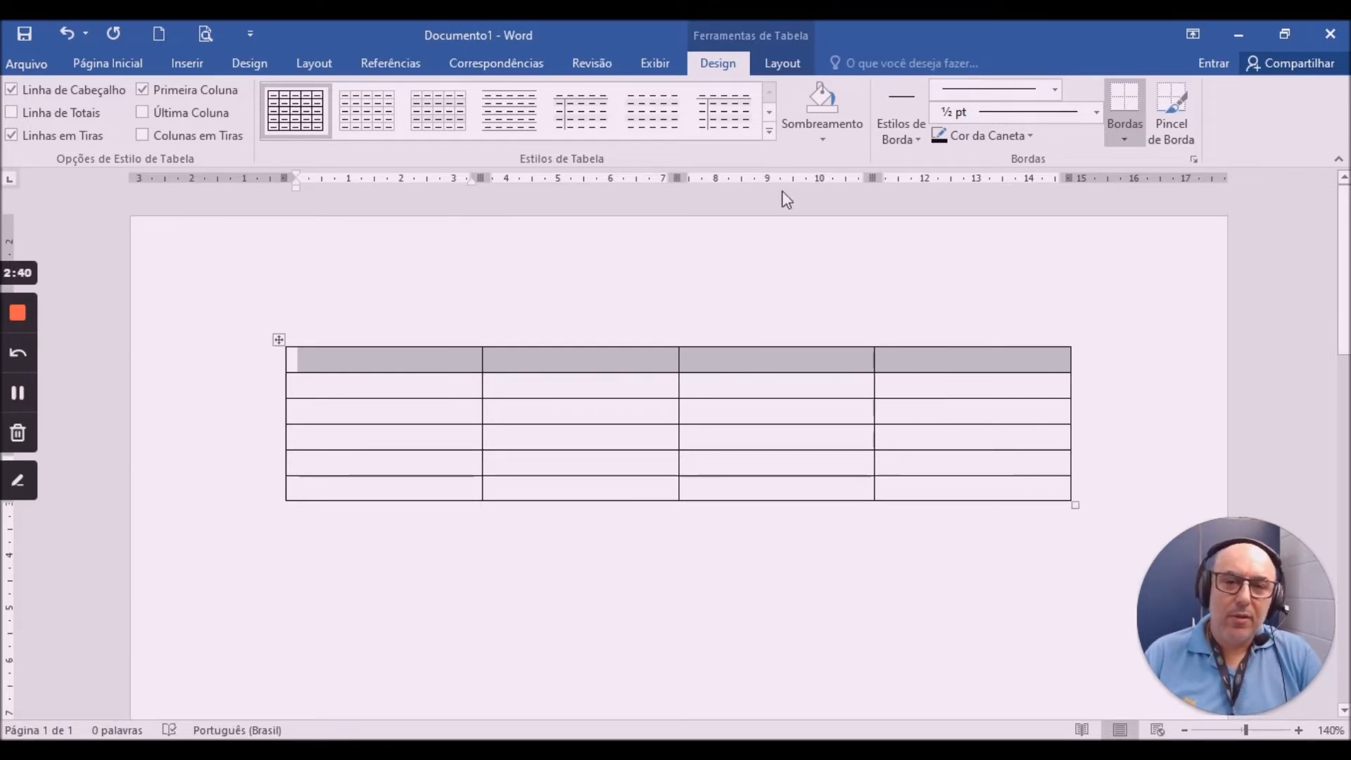
pyautogui.click(782, 65)
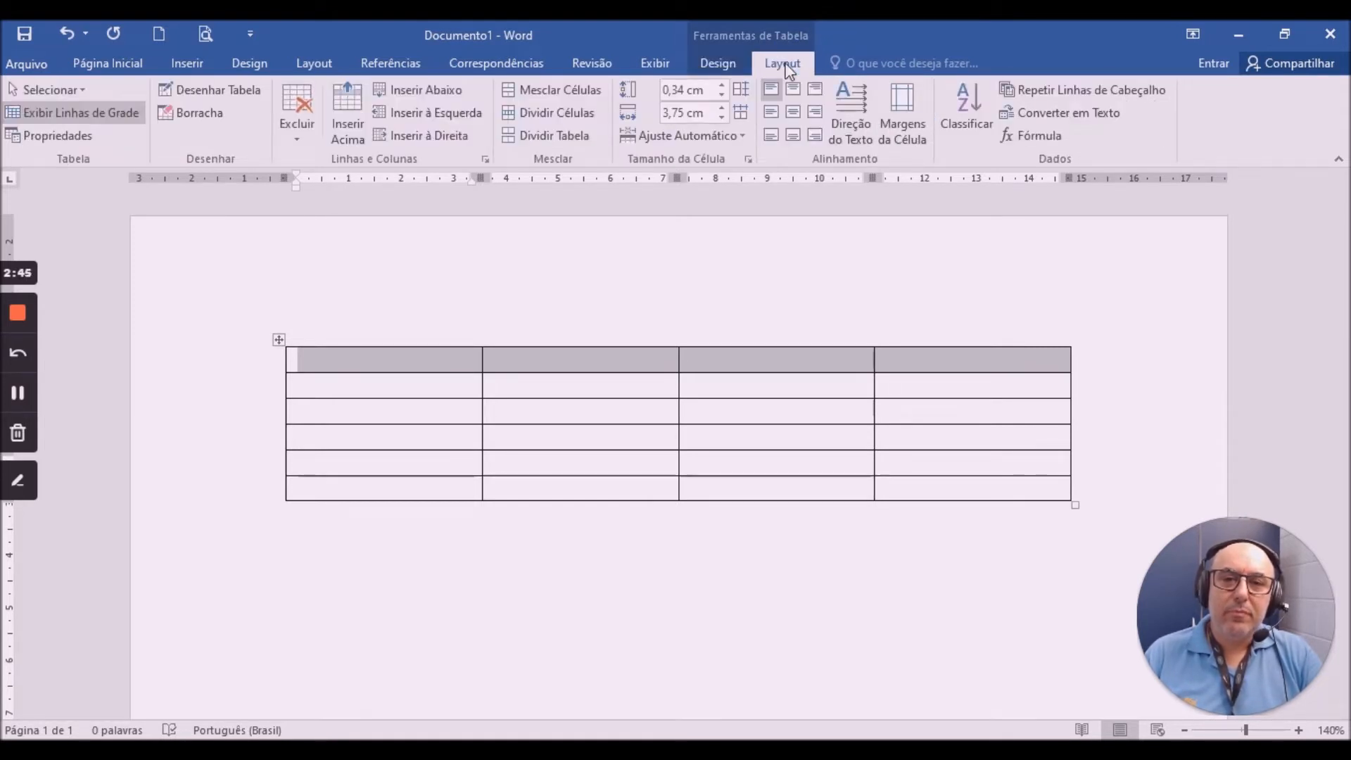
pyautogui.click(567, 90)
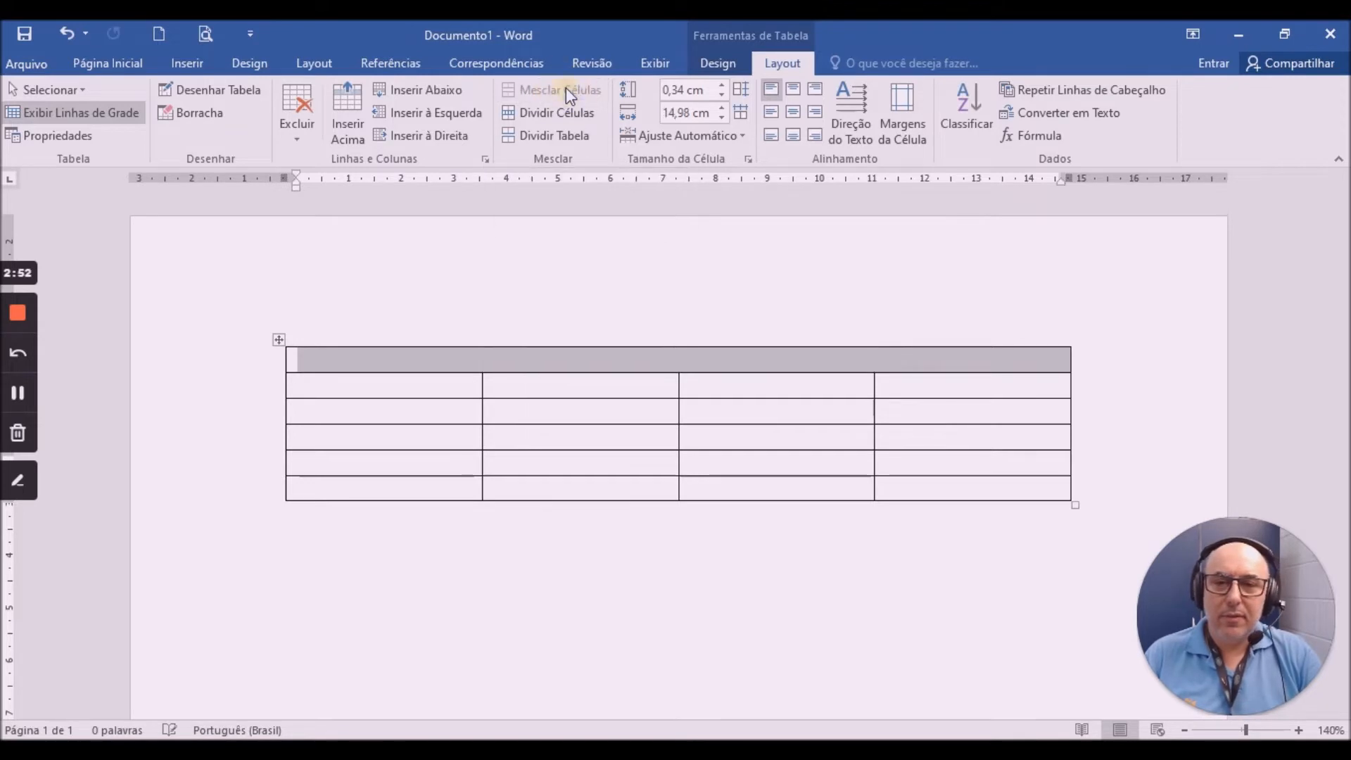
# Enter the title "TABELA DE PEDIDOS" in the merged first row and centre it horizontally and vertically.
pyautogui.click(623, 357)
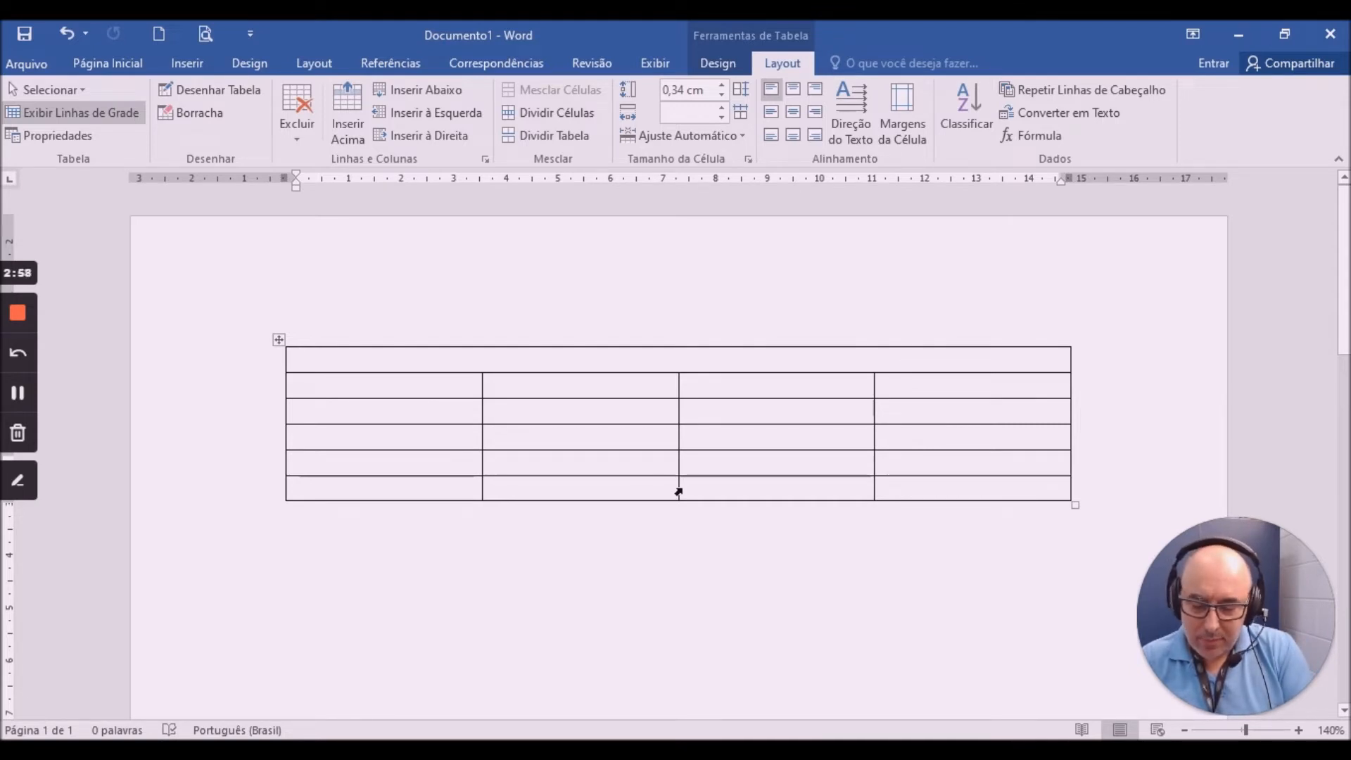
pyautogui.write('TABELA DE PEDIDOS')
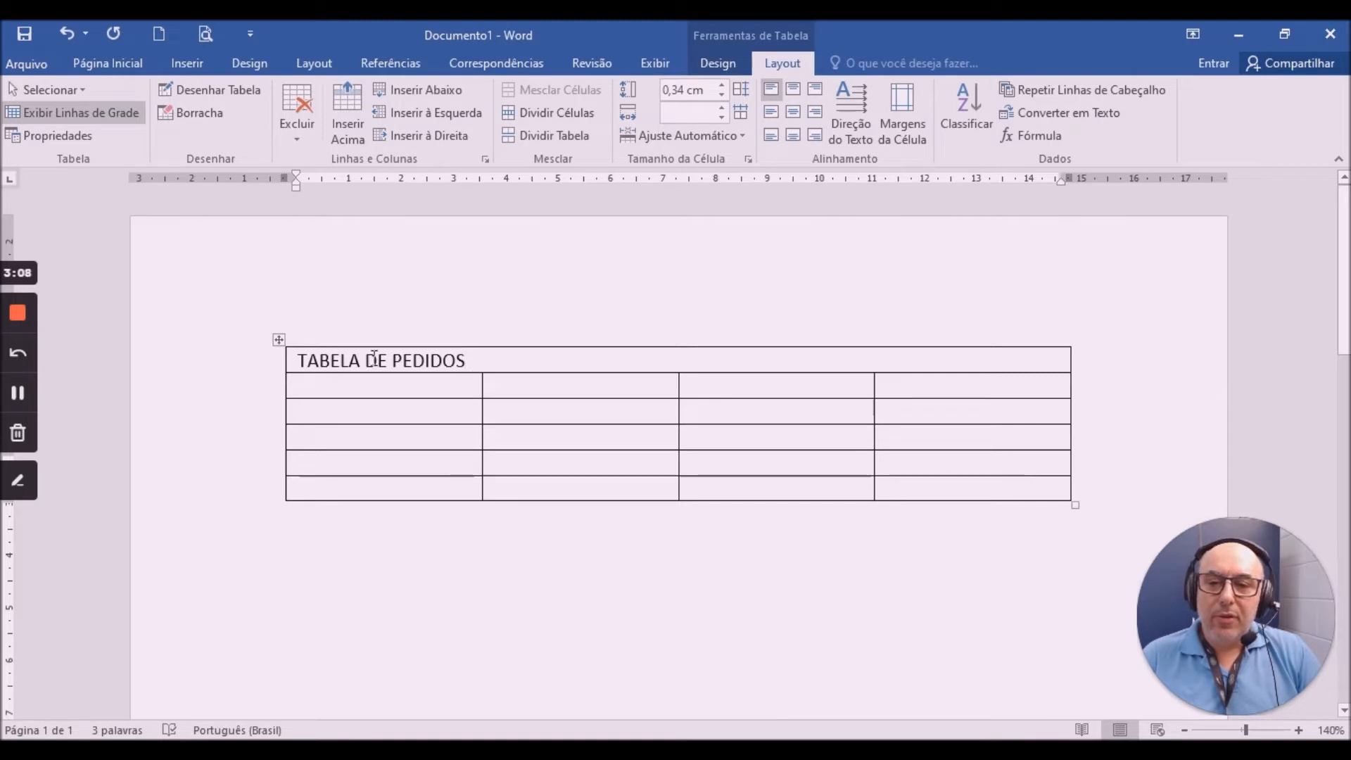
pyautogui.moveTo(475, 360); pyautogui.dragTo(418, 363)
pyautogui.moveTo(323, 358); pyautogui.dragTo(302, 357)
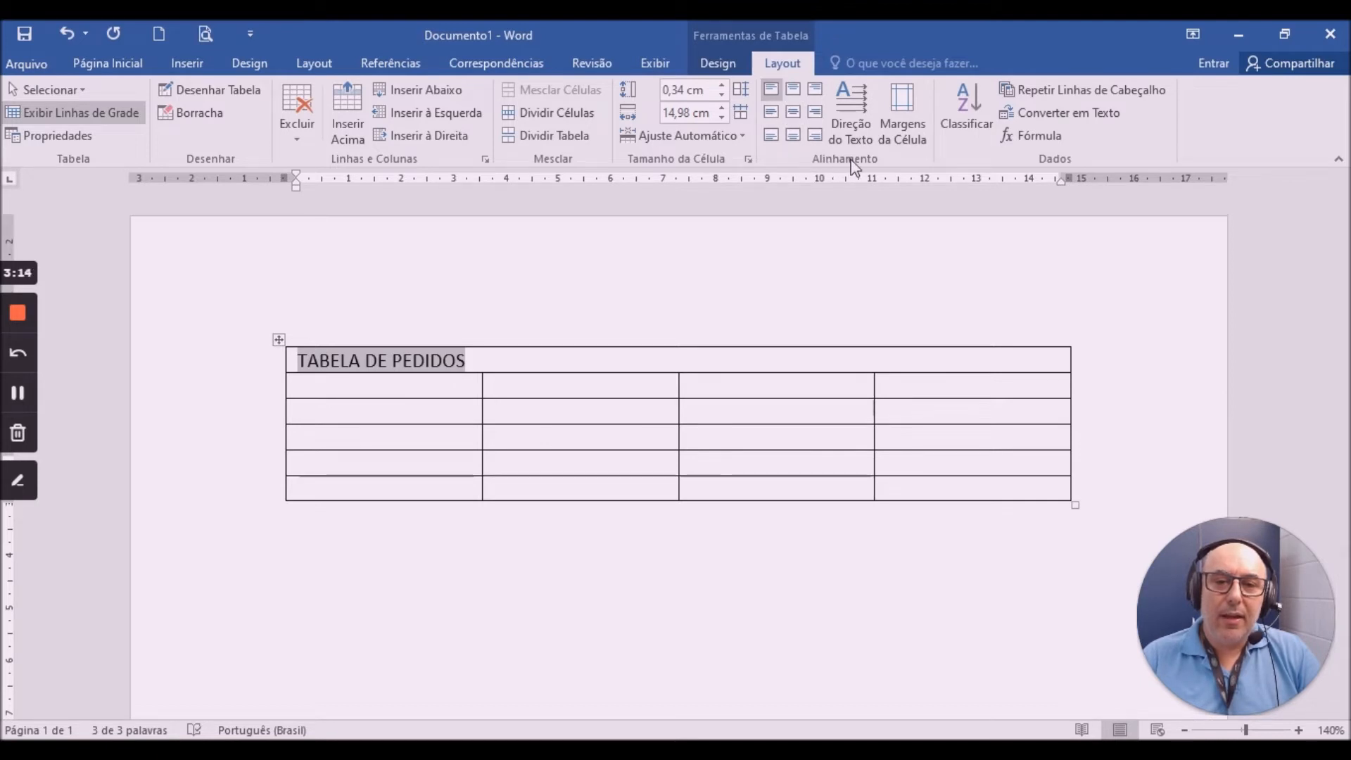
pyautogui.click(793, 115)
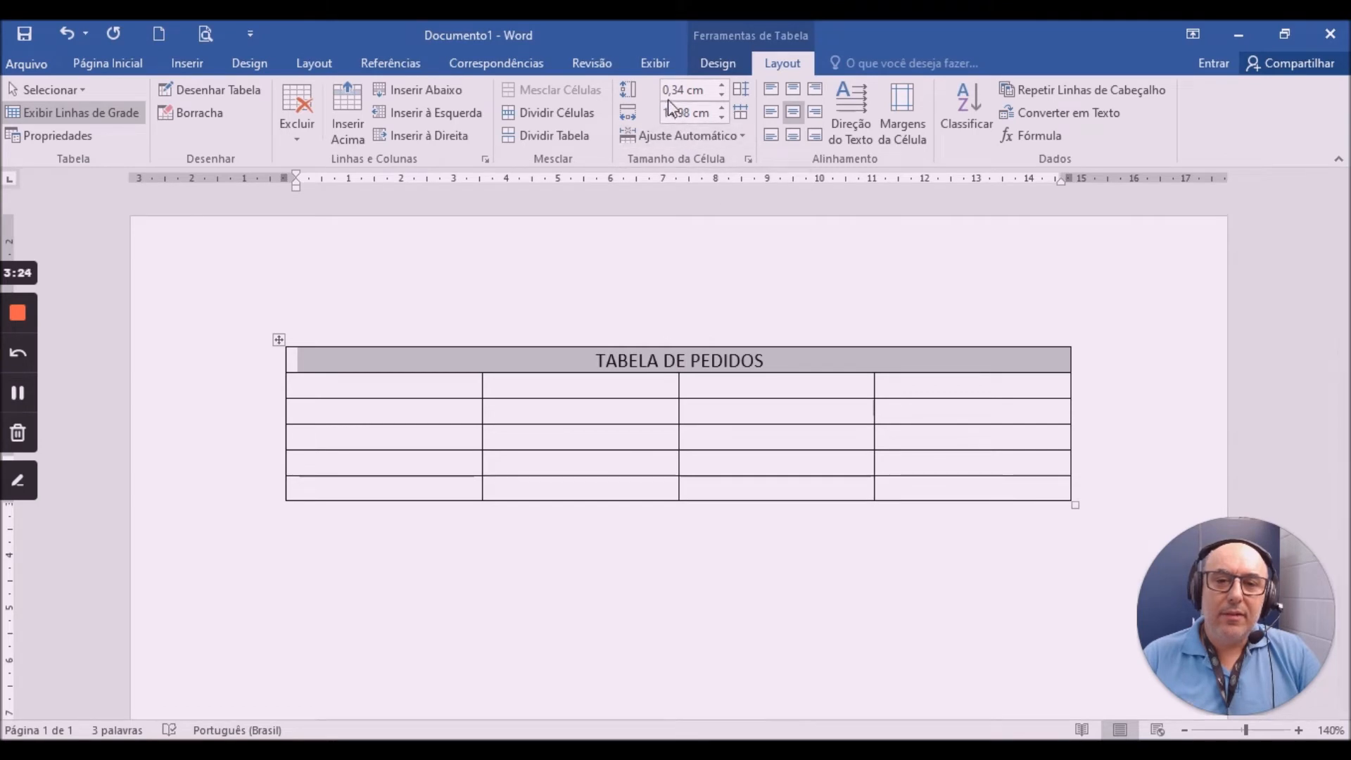
# Set the title row's height to 1 cm.
pyautogui.click(723, 83)
pyautogui.click(723, 84)
pyautogui.click(723, 84)
pyautogui.click(724, 83)
pyautogui.click(725, 82)
pyautogui.click(724, 82)
pyautogui.click(725, 82)
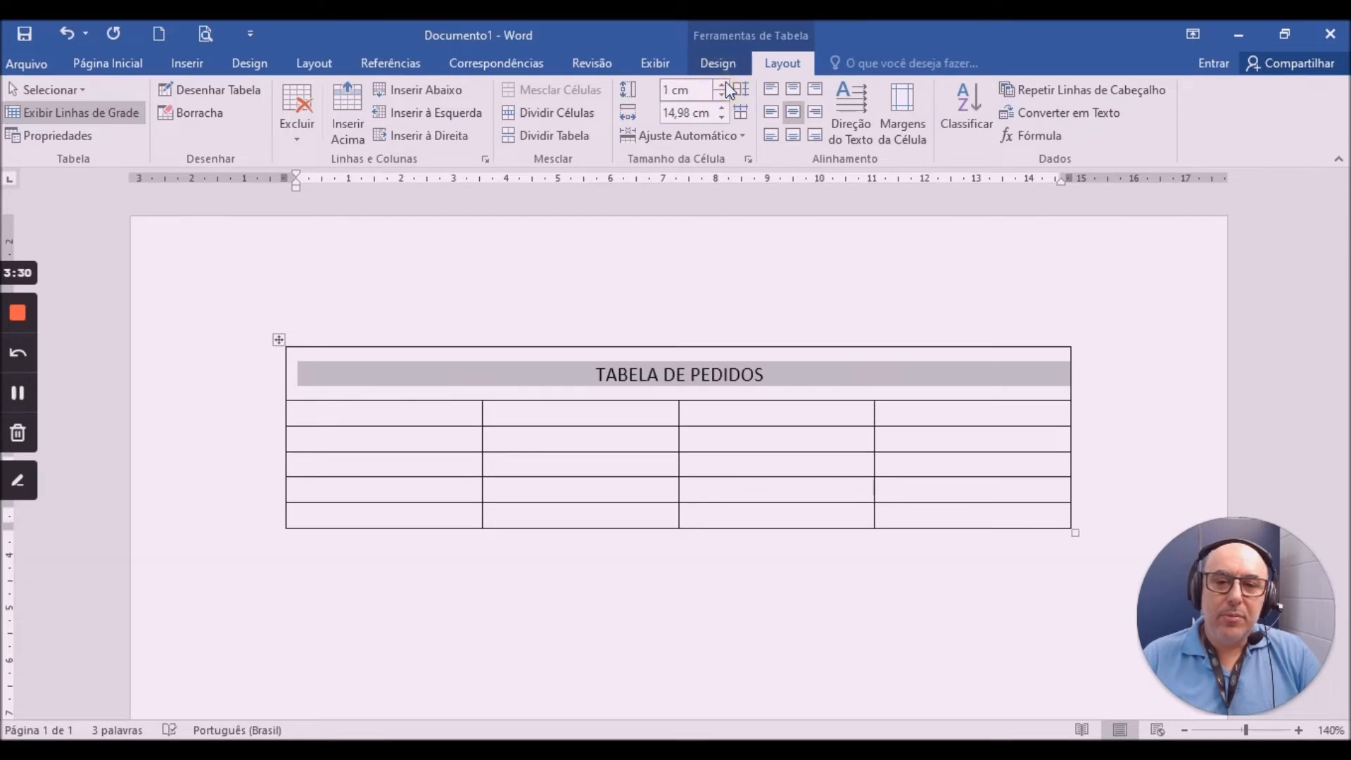
# Format the table title in Berlin Sans FB Demi at size 16.
pyautogui.click(127, 65)
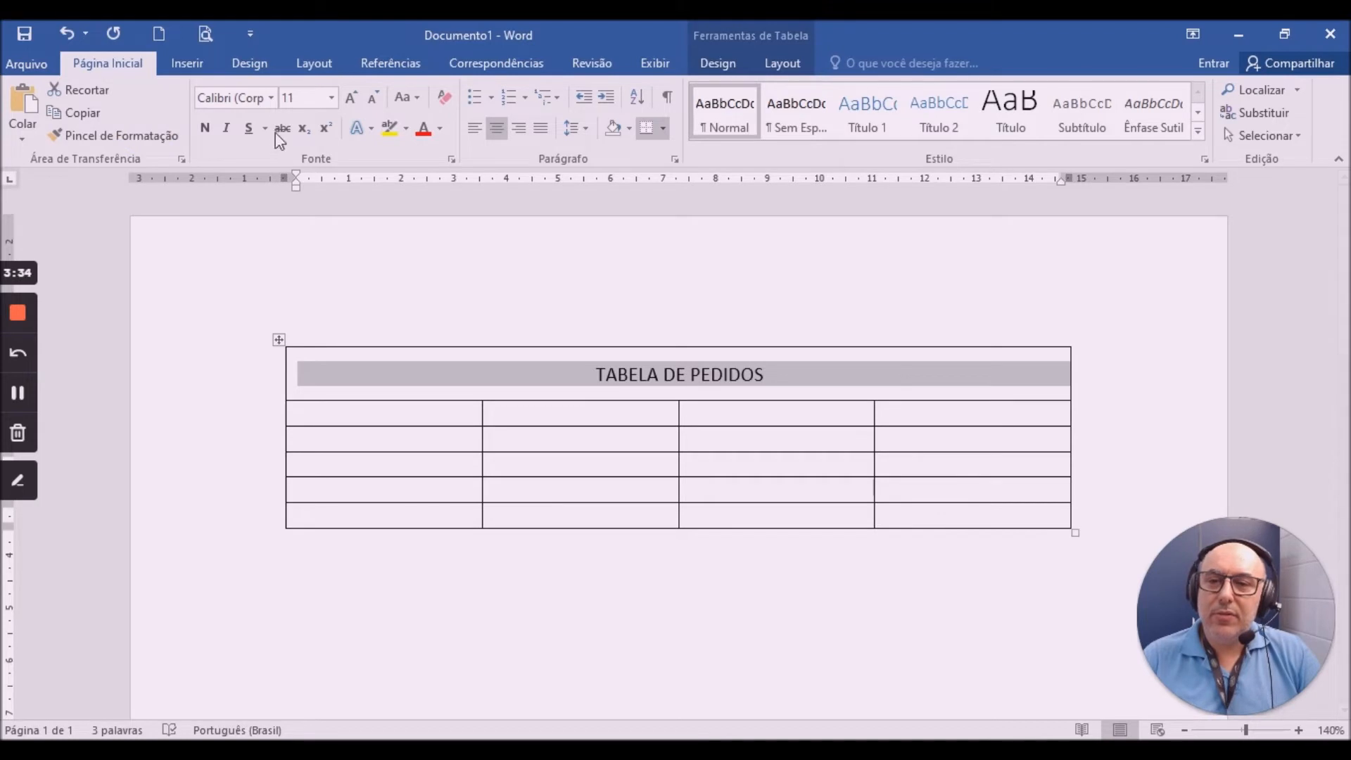
pyautogui.click(271, 99)
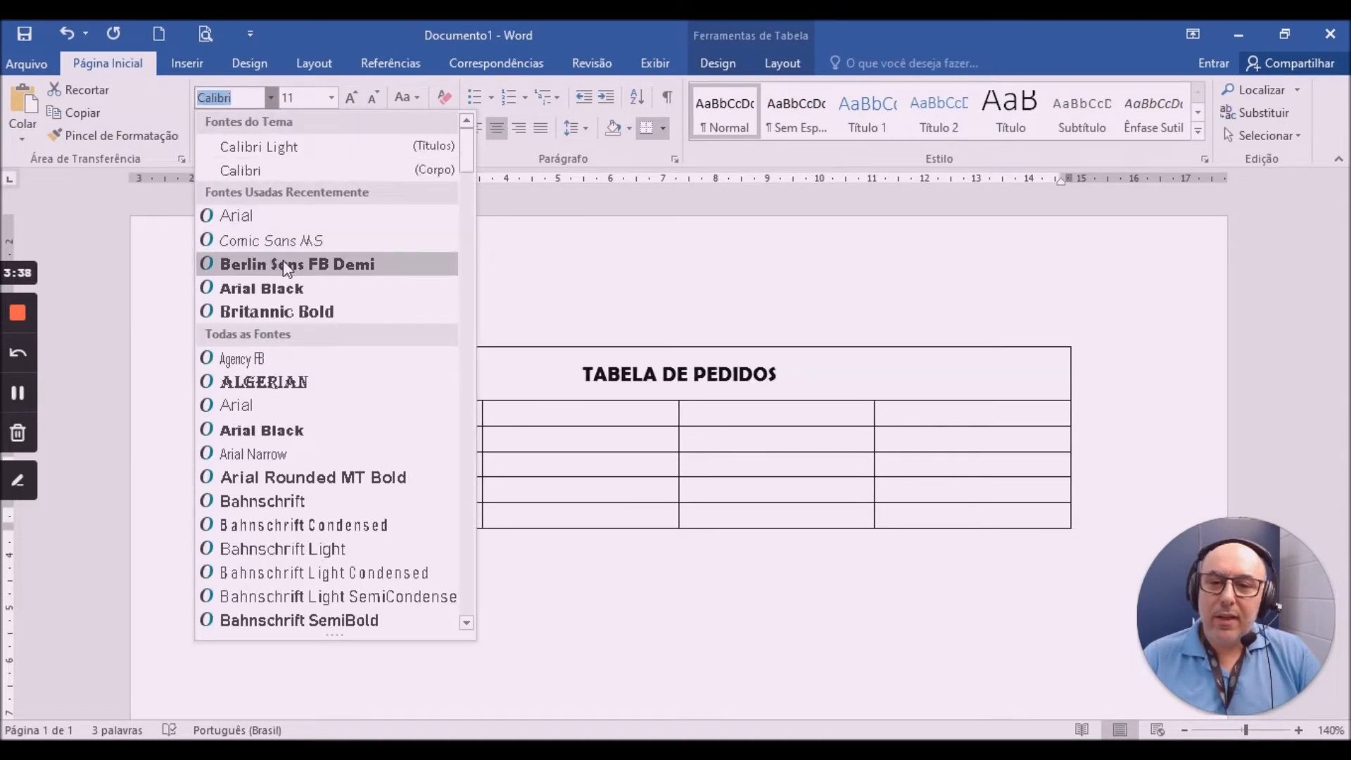
pyautogui.click(343, 265)
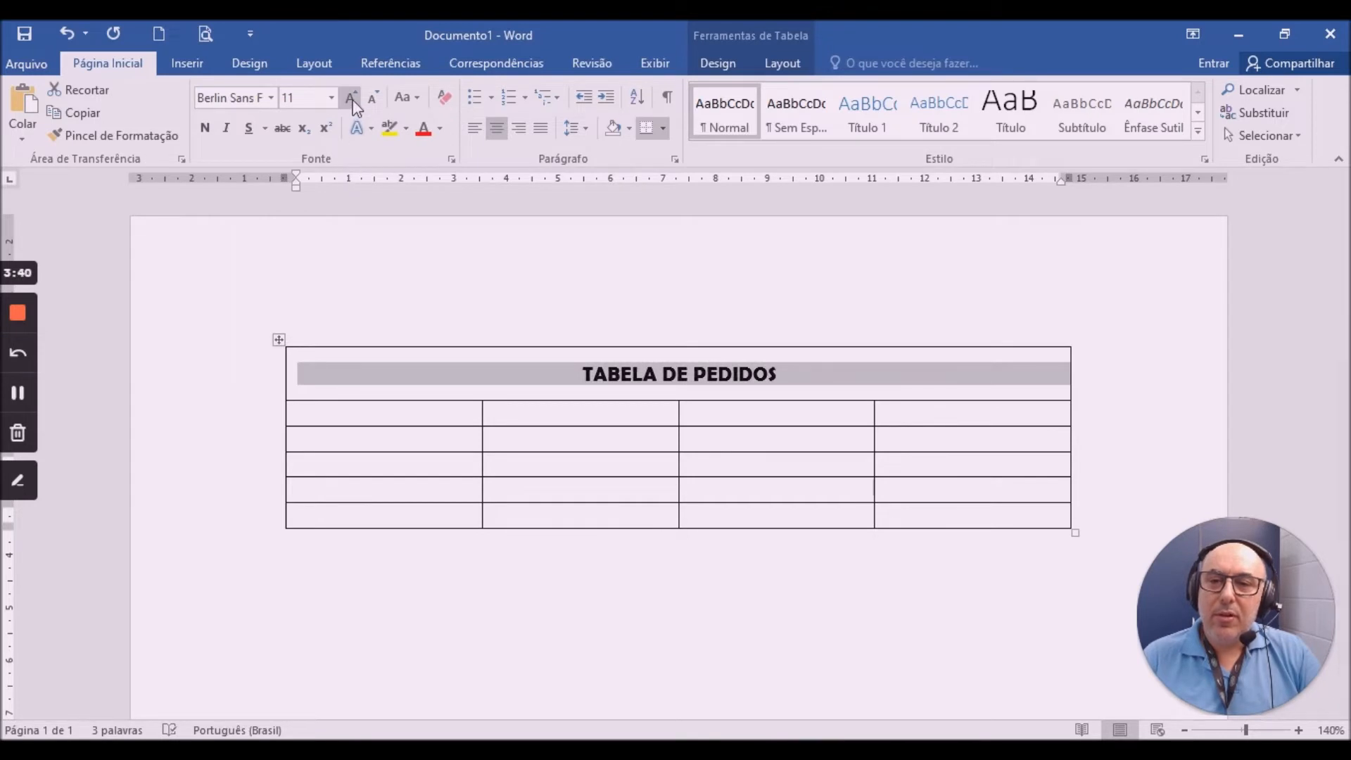
pyautogui.click(332, 98)
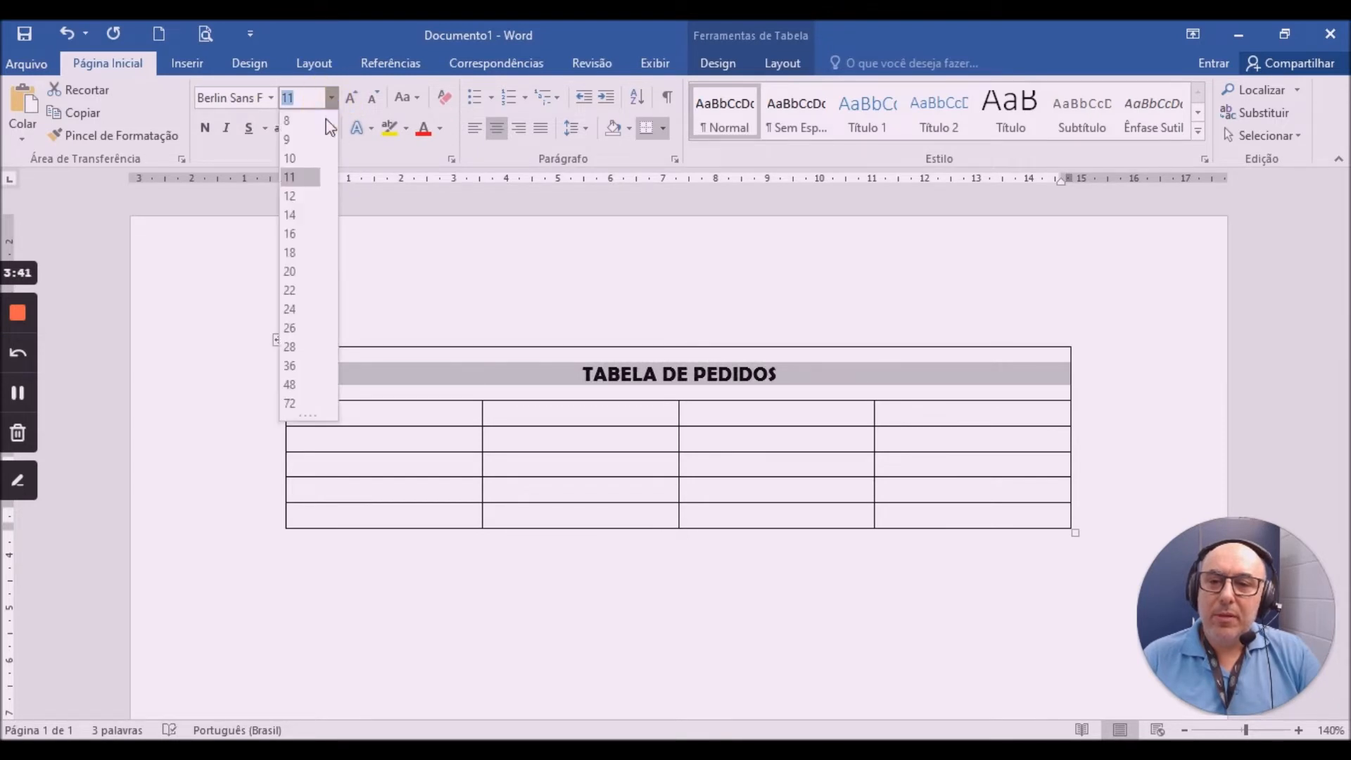
pyautogui.click(304, 234)
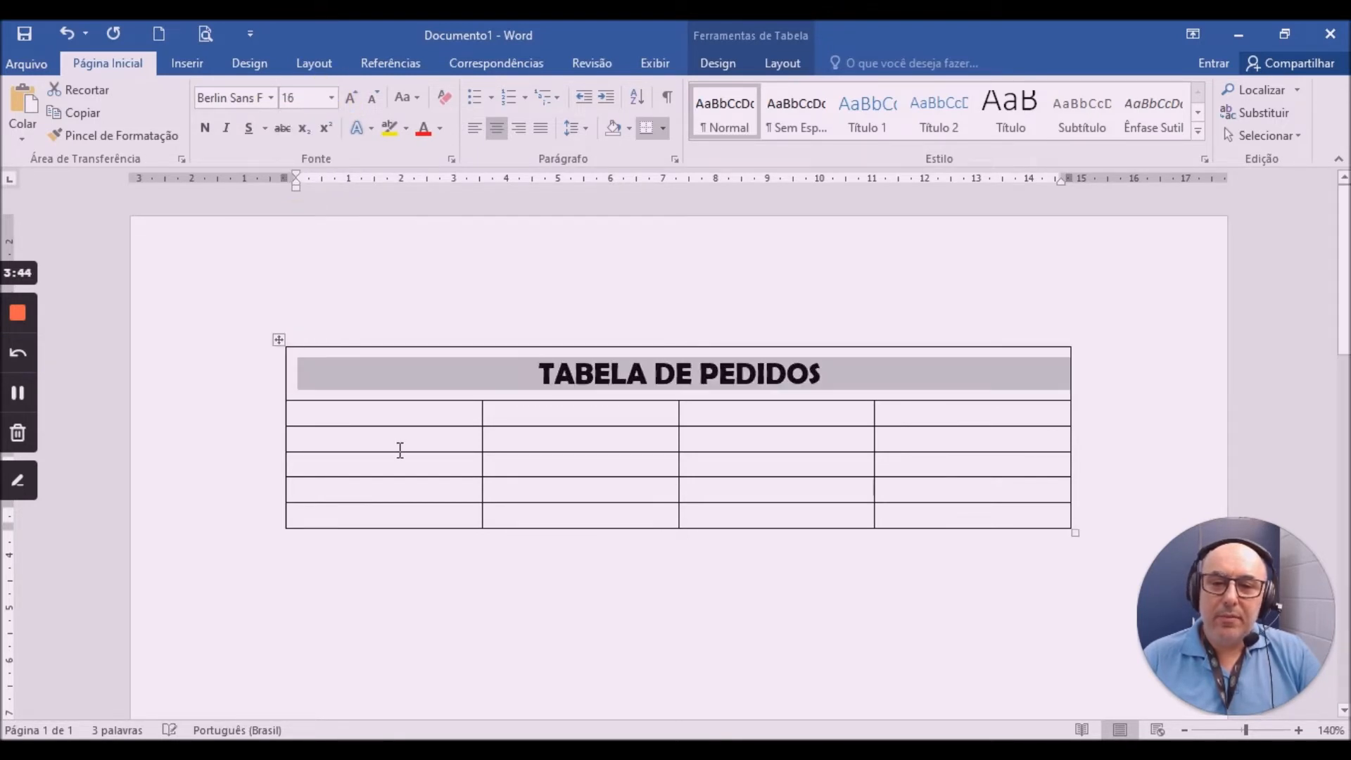
# Enter the label "Solicitante:" in the first cell of the table's second row.
pyautogui.click(401, 415)
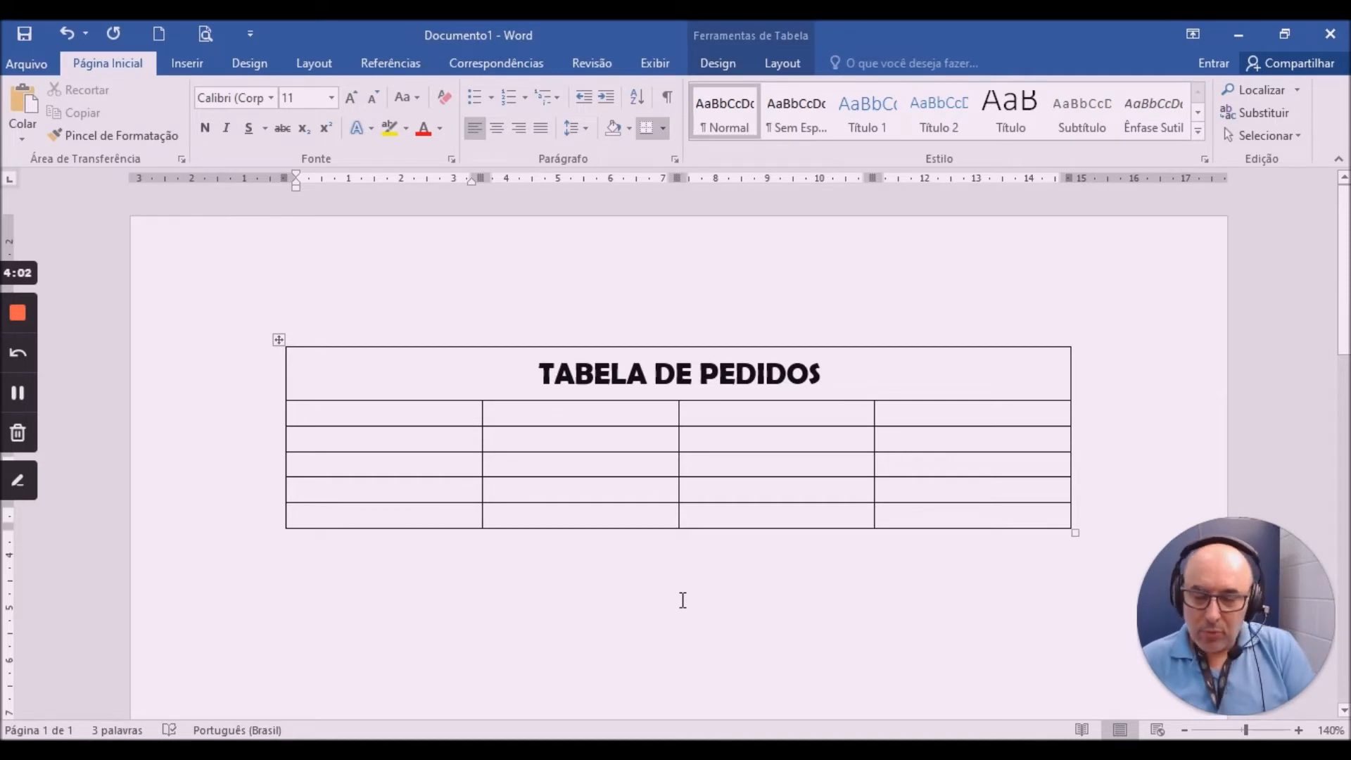
pyautogui.write('S')
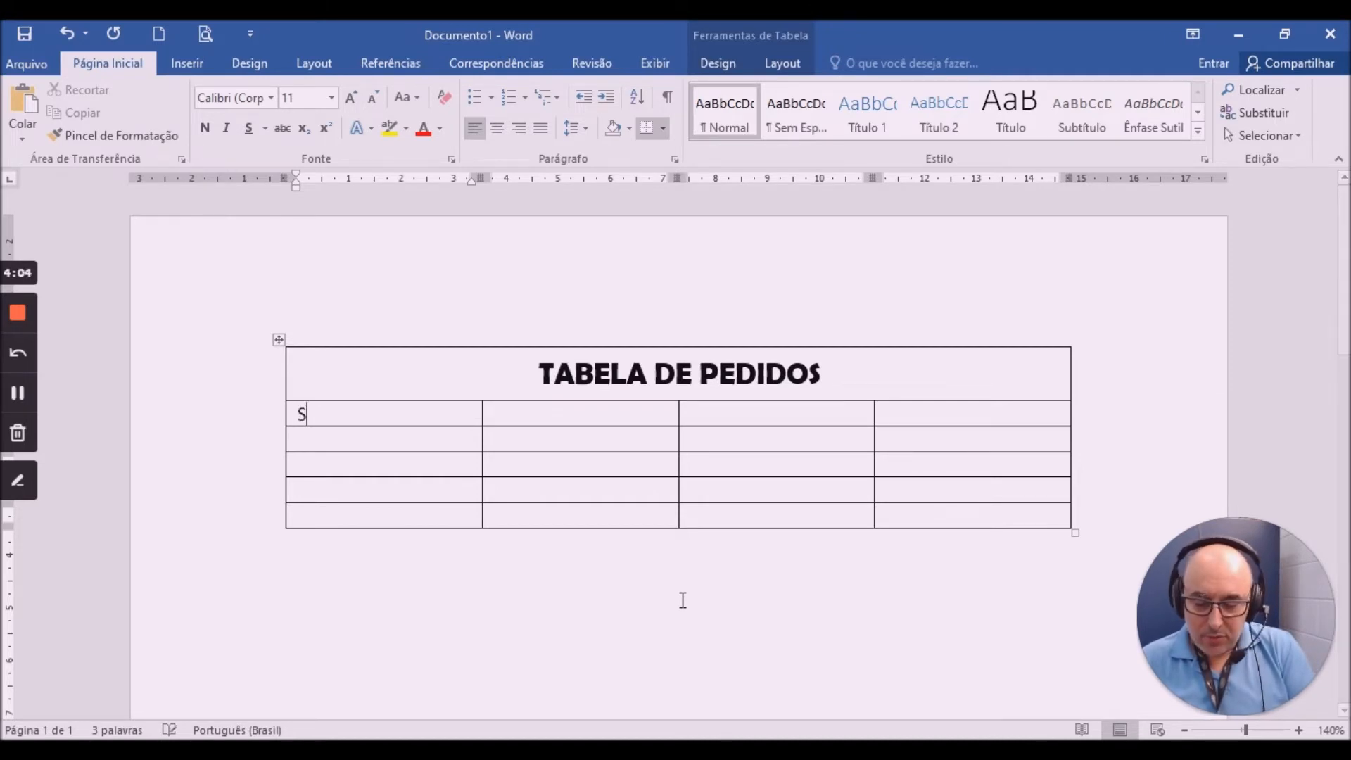
pyautogui.write('olicitante:')
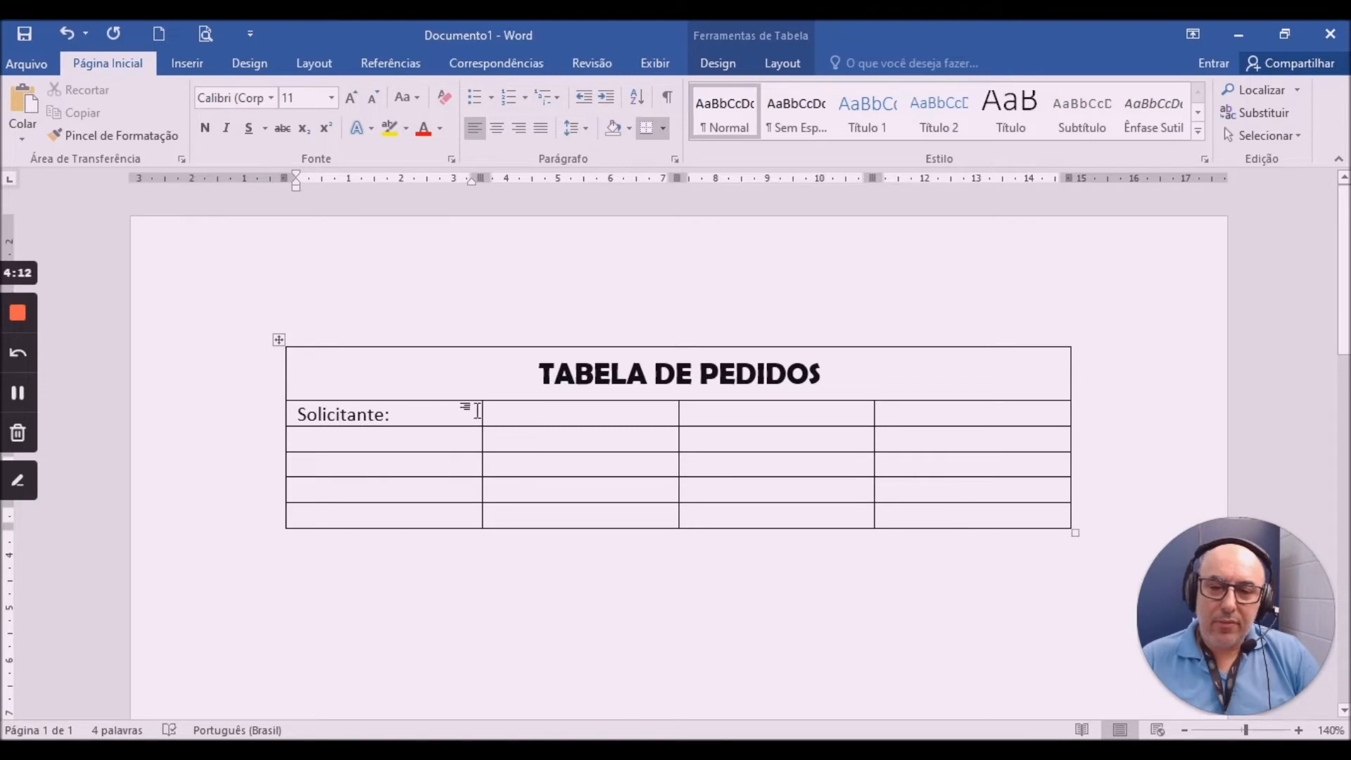
# Merge the "Solicitante:" cell with the two empty cells beside it in the second row.
pyautogui.moveTo(454, 414); pyautogui.dragTo(730, 416)
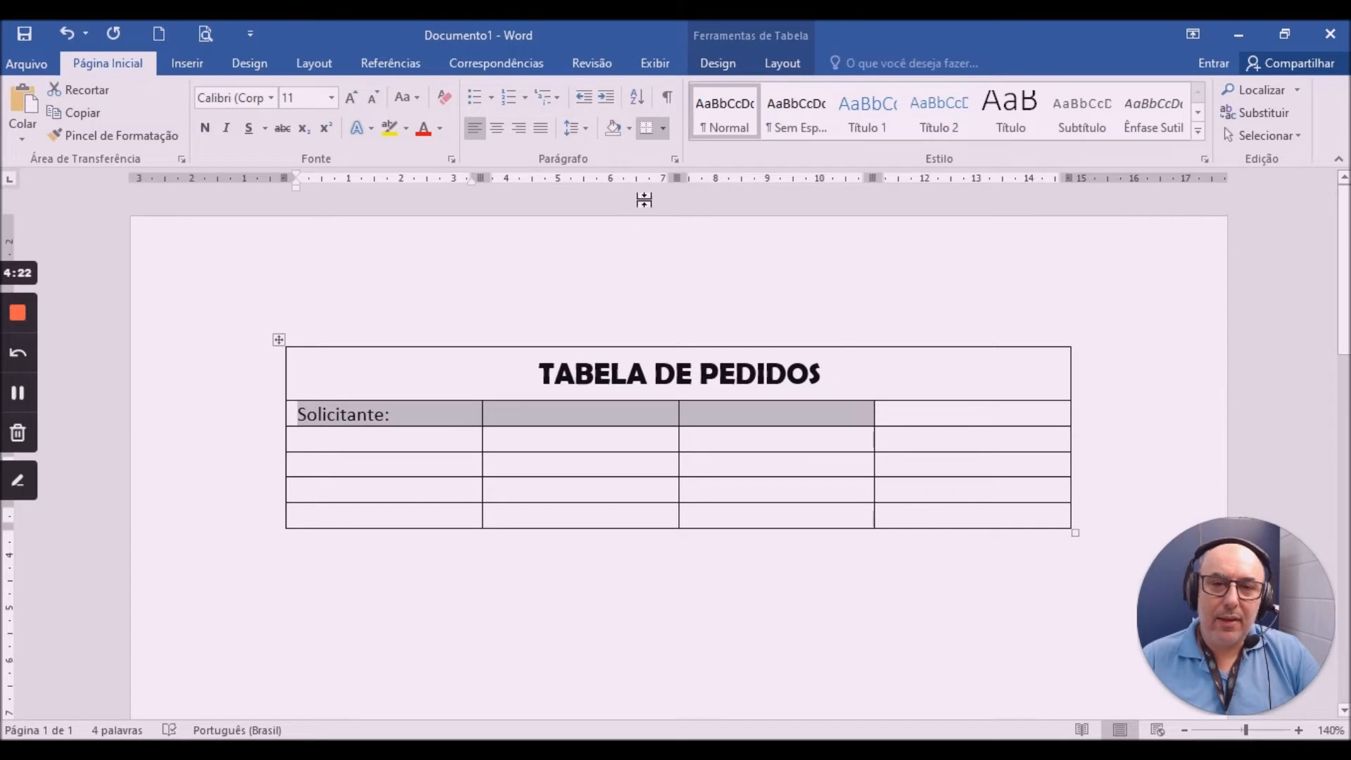
pyautogui.click(789, 63)
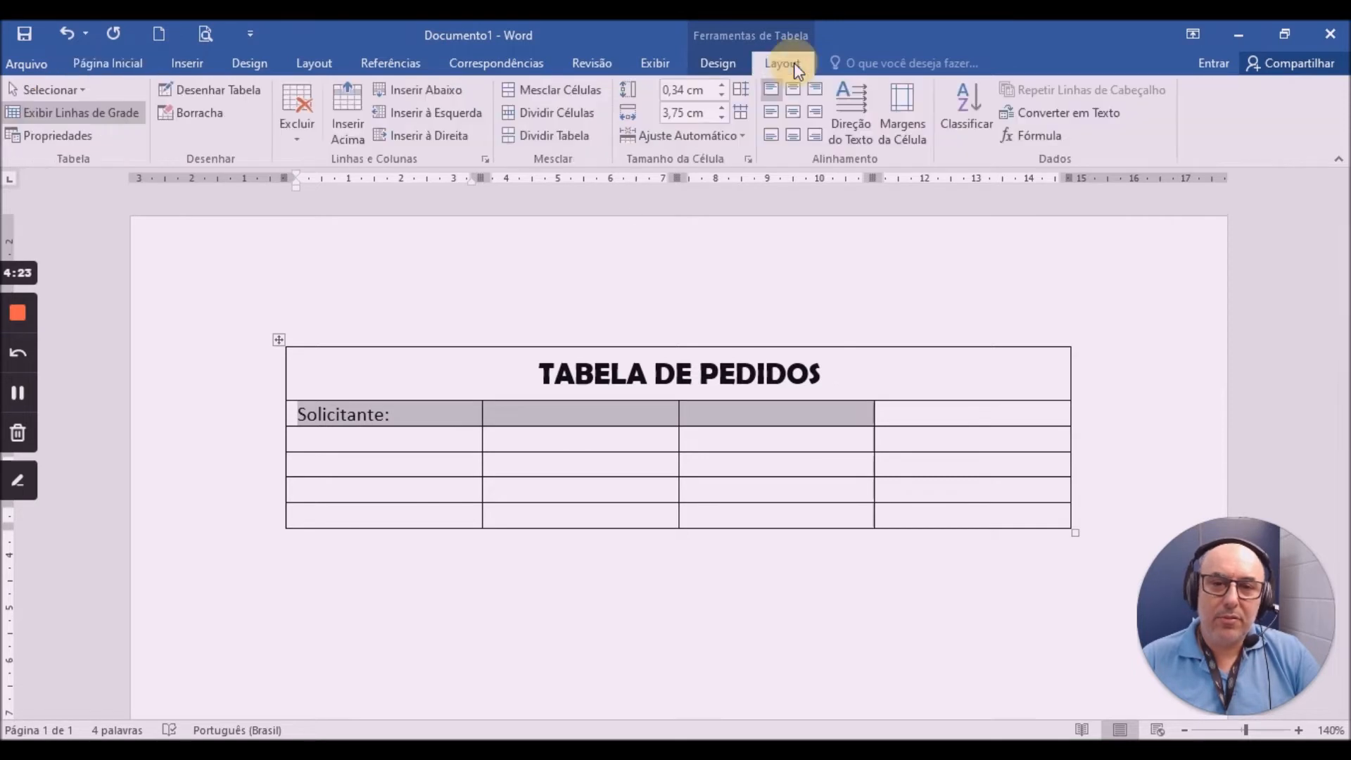
pyautogui.click(560, 92)
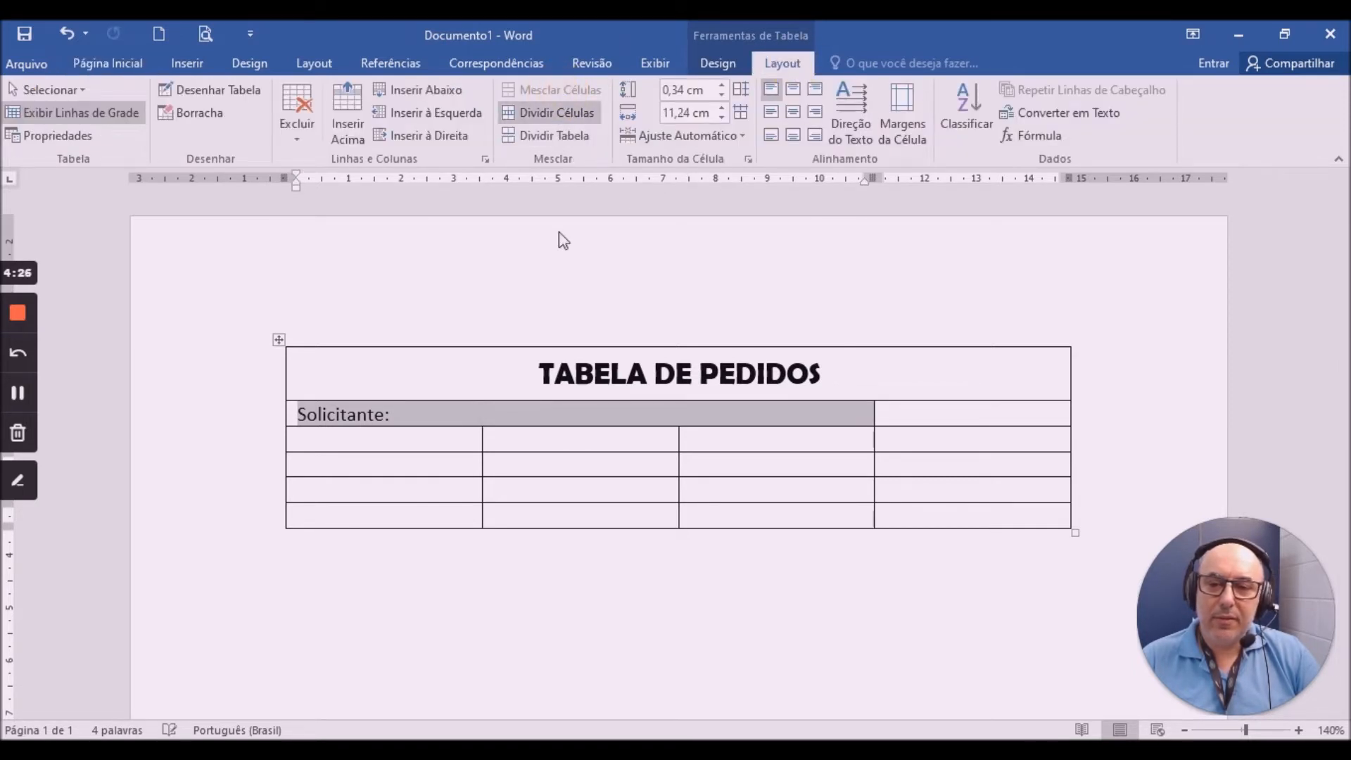
pyautogui.click(311, 413)
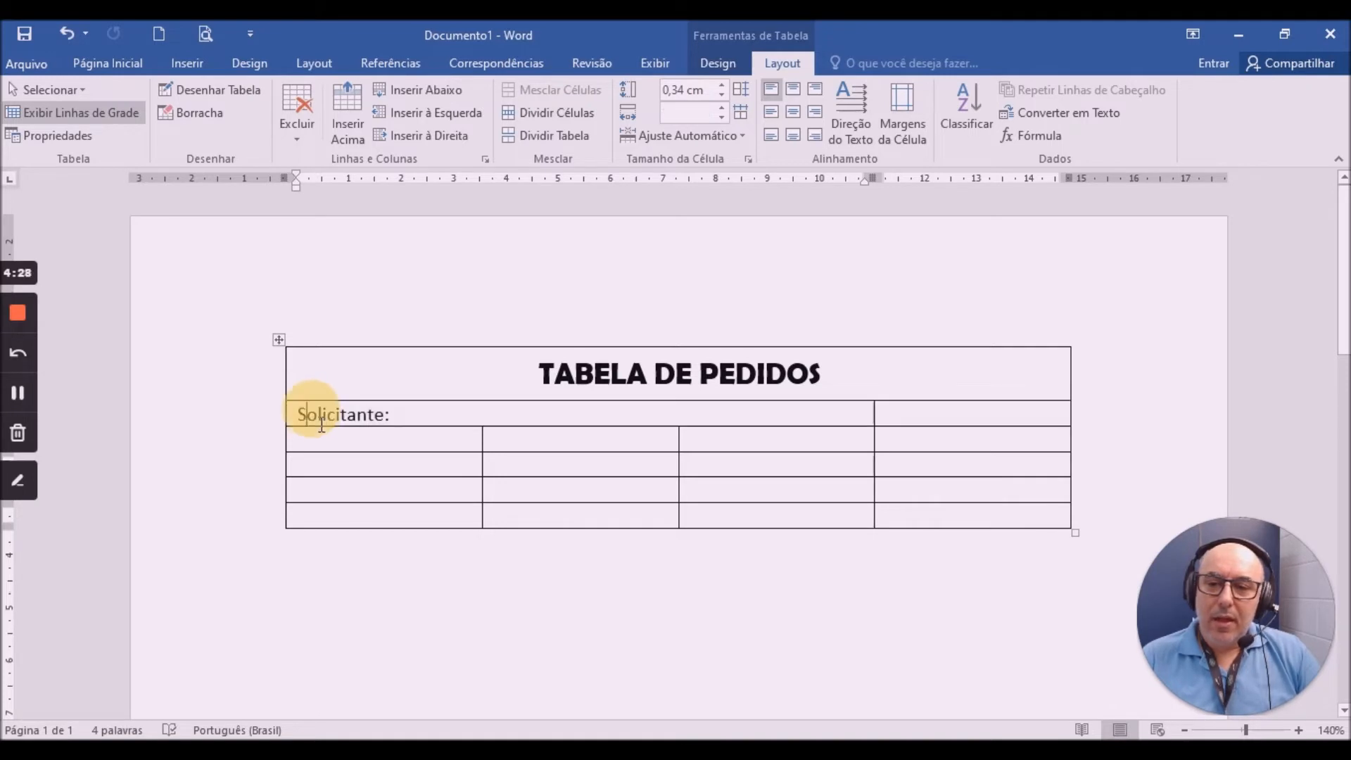
# Set the font size to 8 for all table rows below the title row.
pyautogui.moveTo(314, 414); pyautogui.dragTo(959, 518)
pyautogui.click(382, 406)
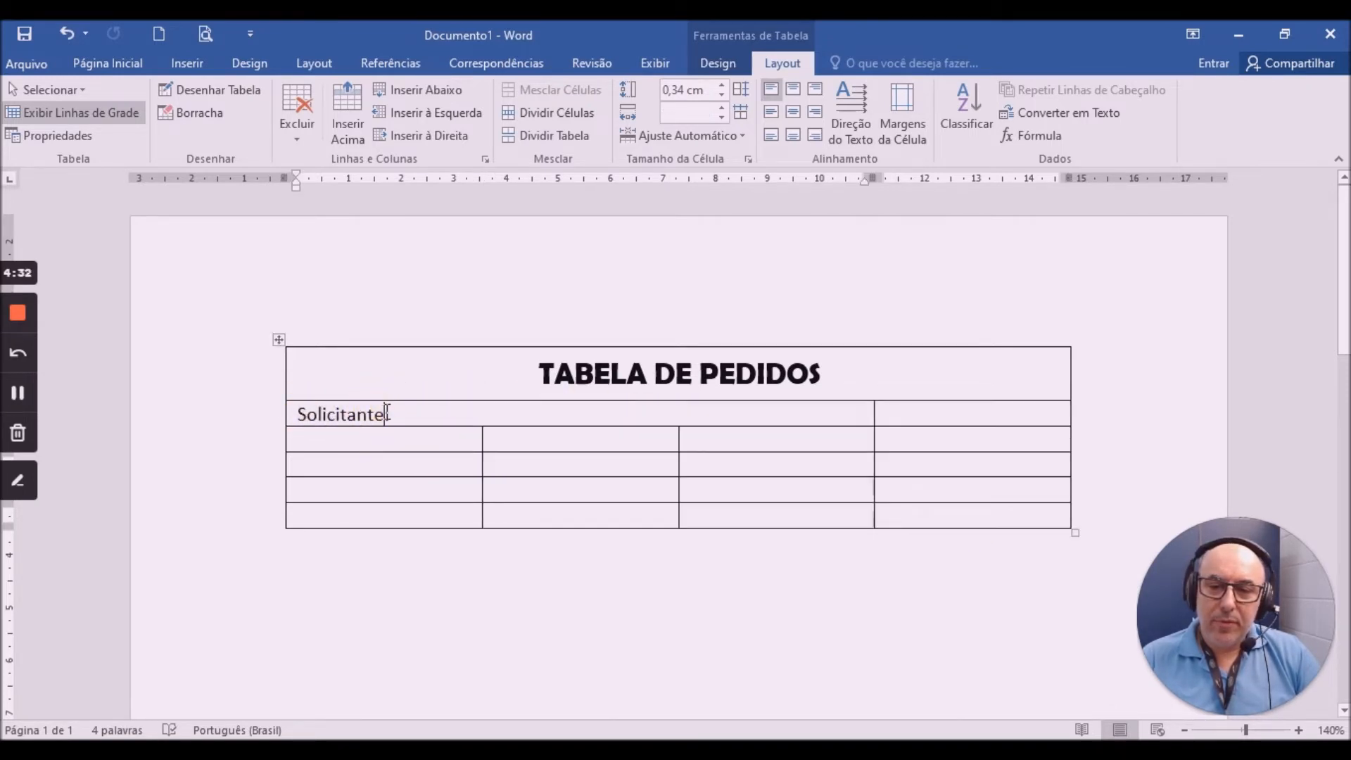
pyautogui.moveTo(416, 423); pyautogui.dragTo(896, 513)
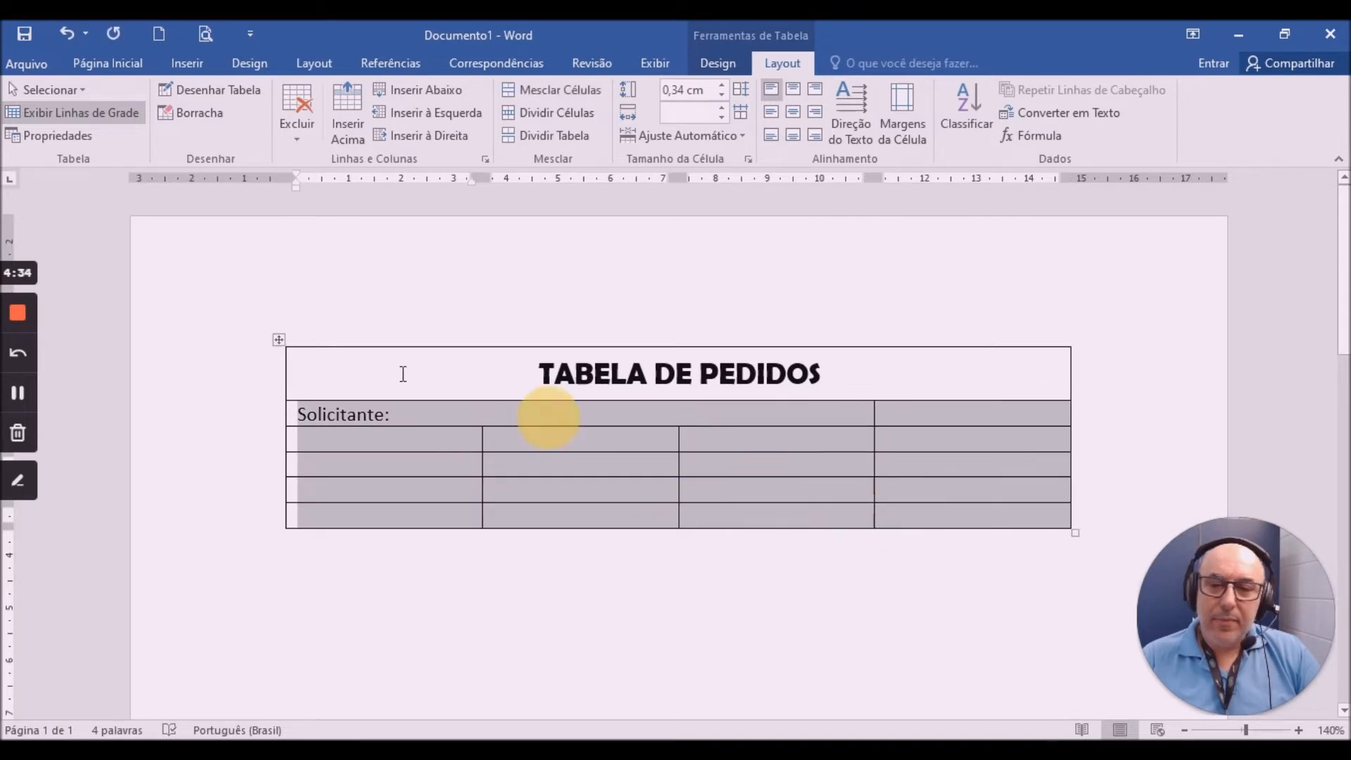
pyautogui.click(113, 64)
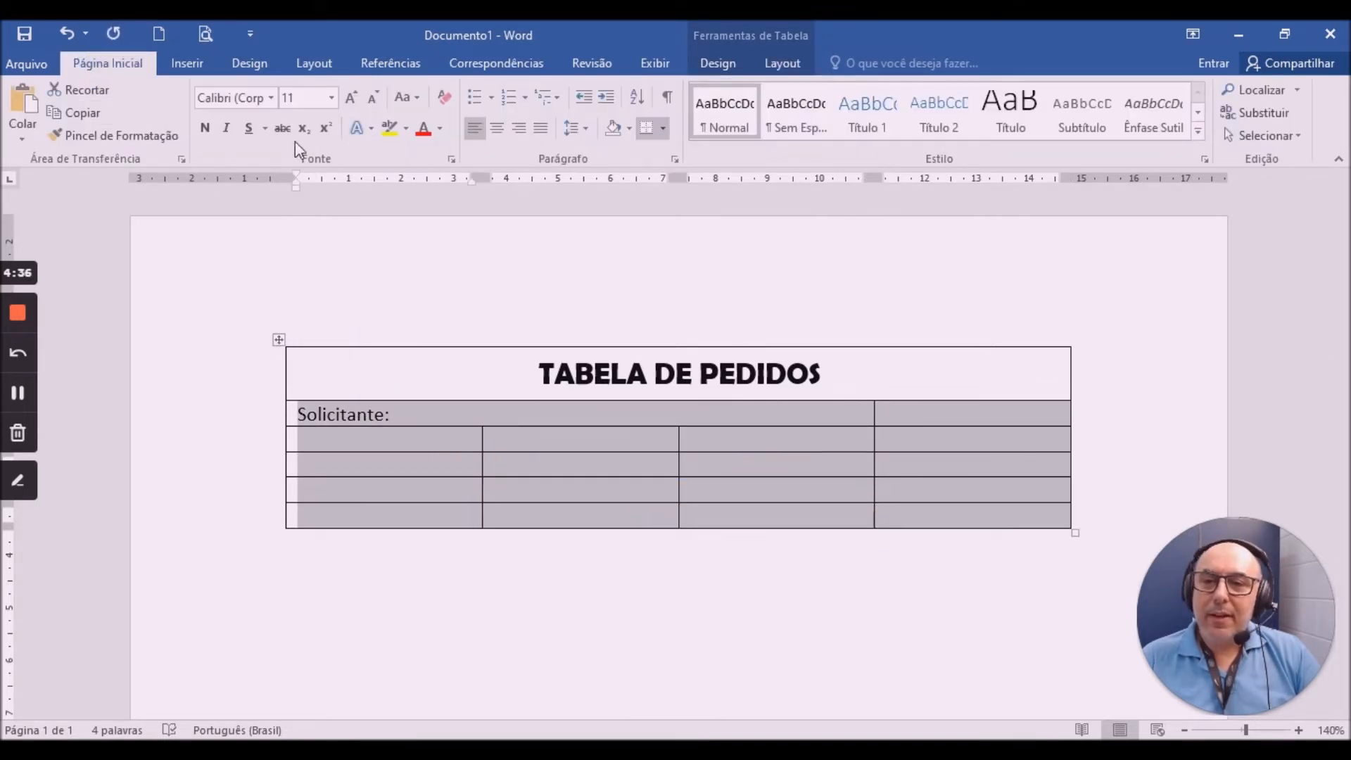
pyautogui.click(330, 98)
pyautogui.click(290, 120)
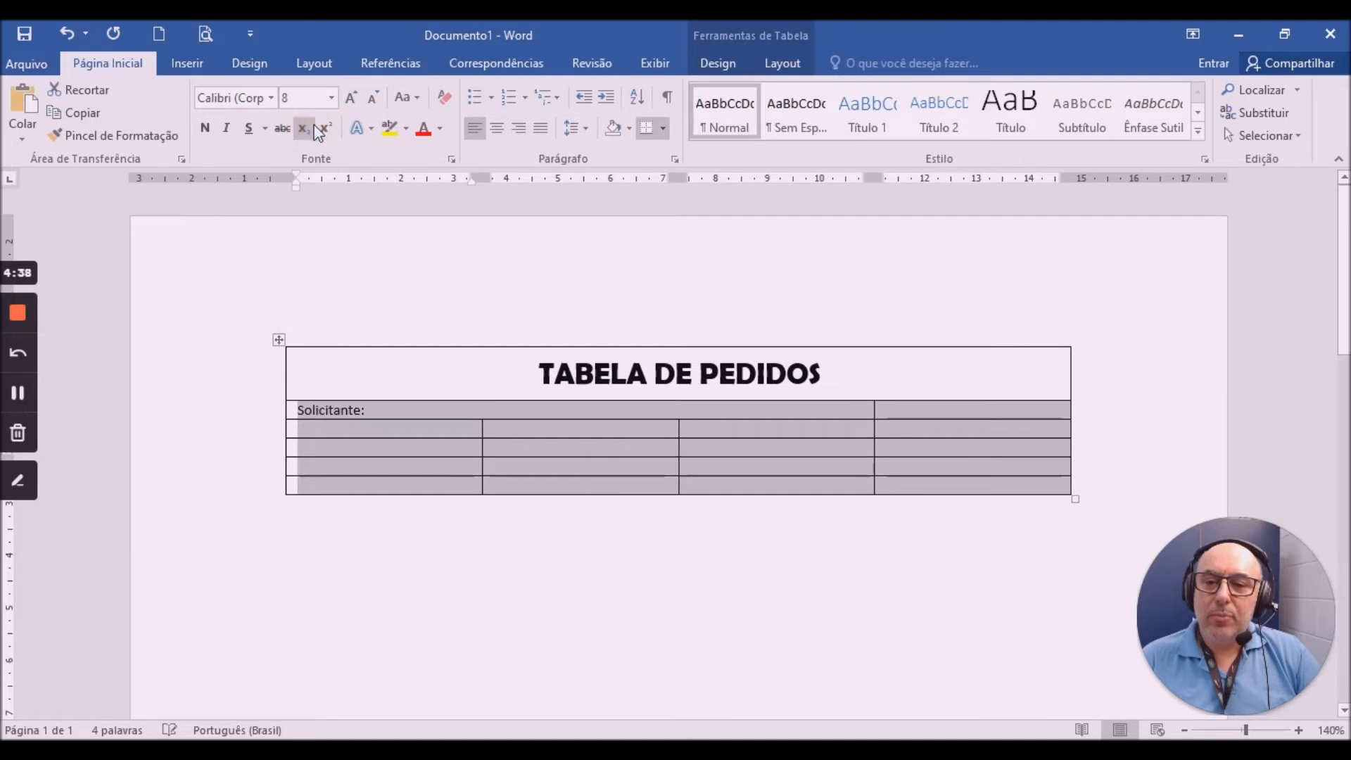
# Set the height of all rows below the title row to 0,9 cm.
pyautogui.click(777, 63)
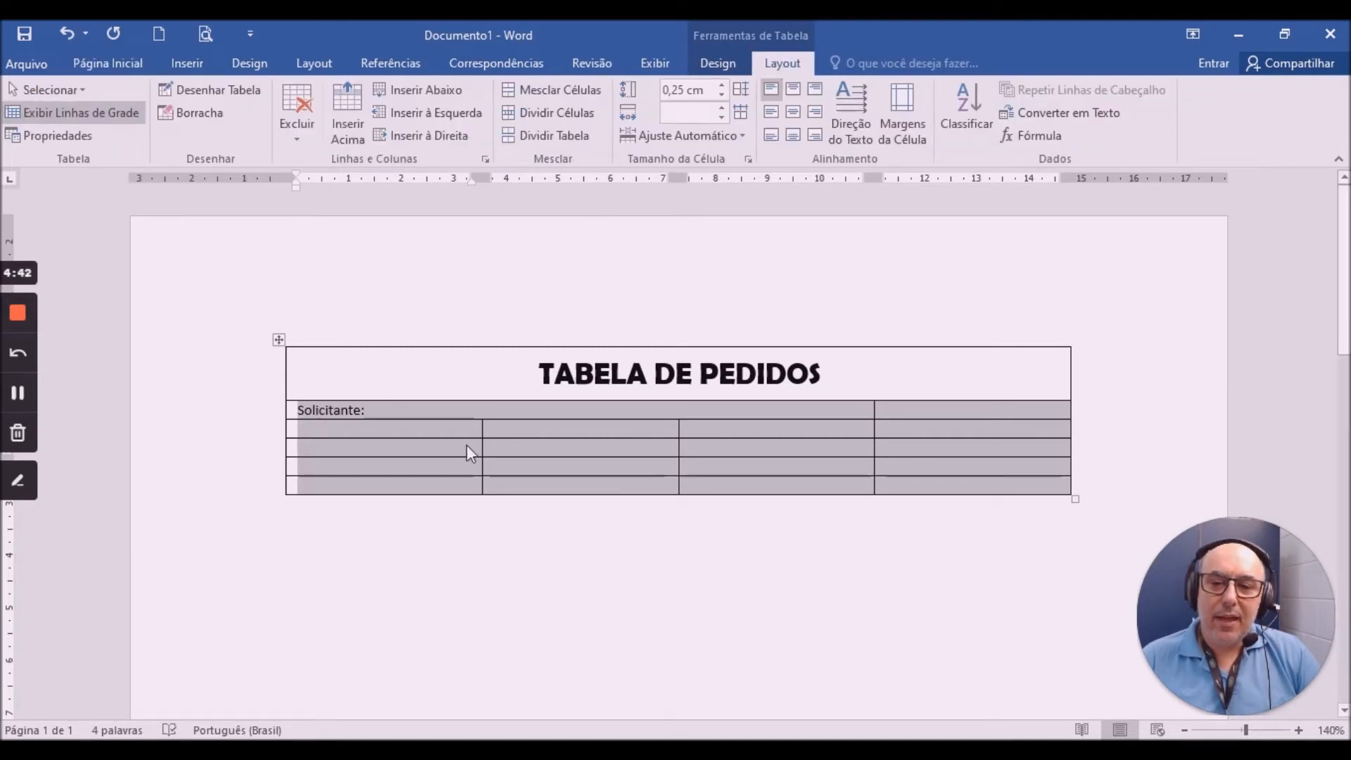
pyautogui.click(724, 86)
pyautogui.click(723, 86)
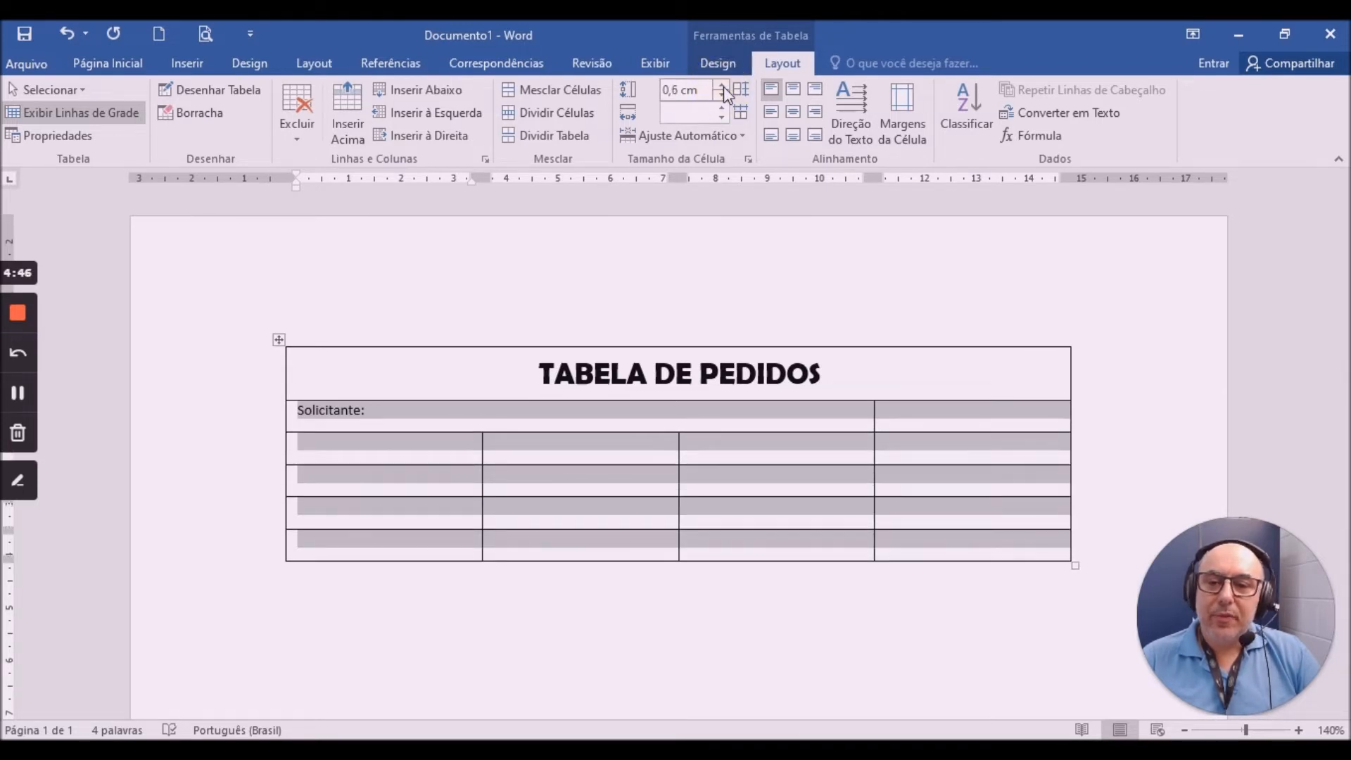
pyautogui.click(723, 86)
pyautogui.click(724, 87)
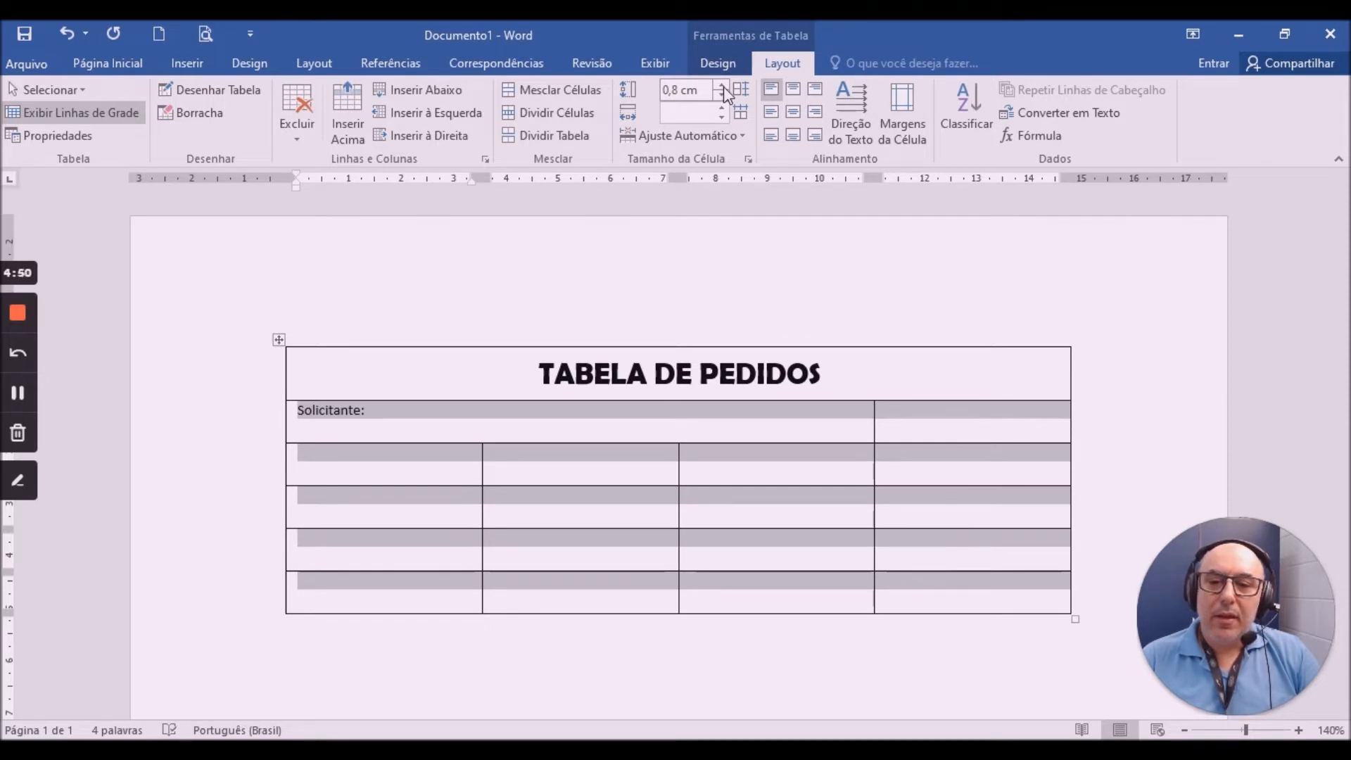
pyautogui.click(724, 87)
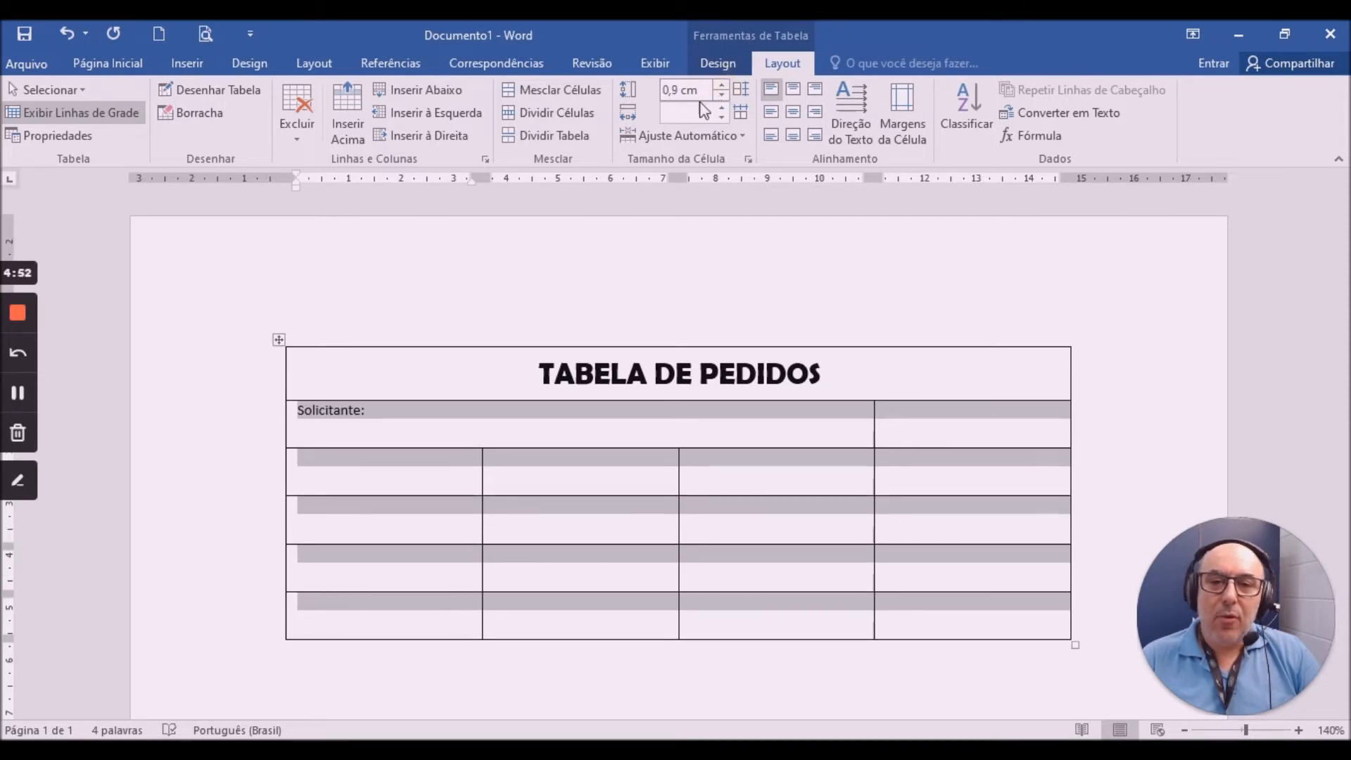
pyautogui.click(422, 430)
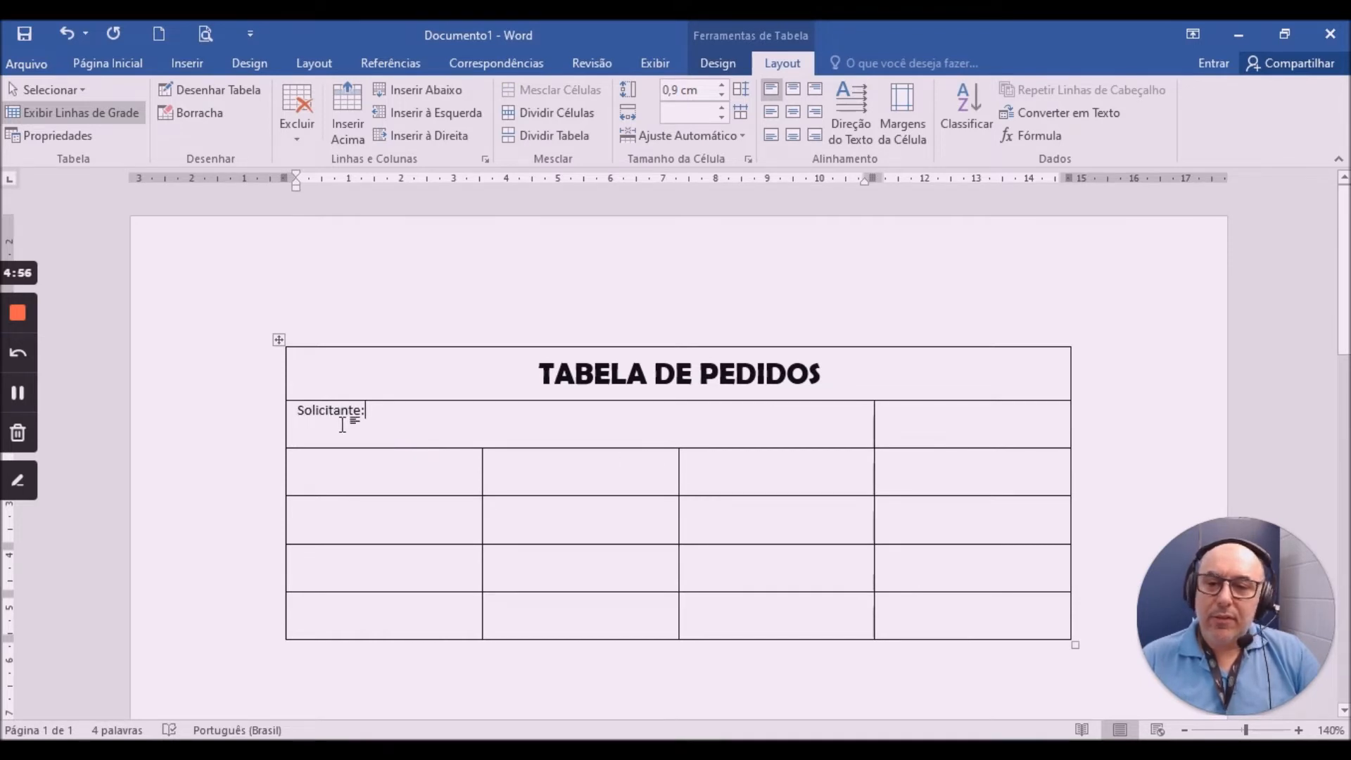
# Enter the label "Departamento:" in the last cell of the table's second row.
pyautogui.click(905, 420)
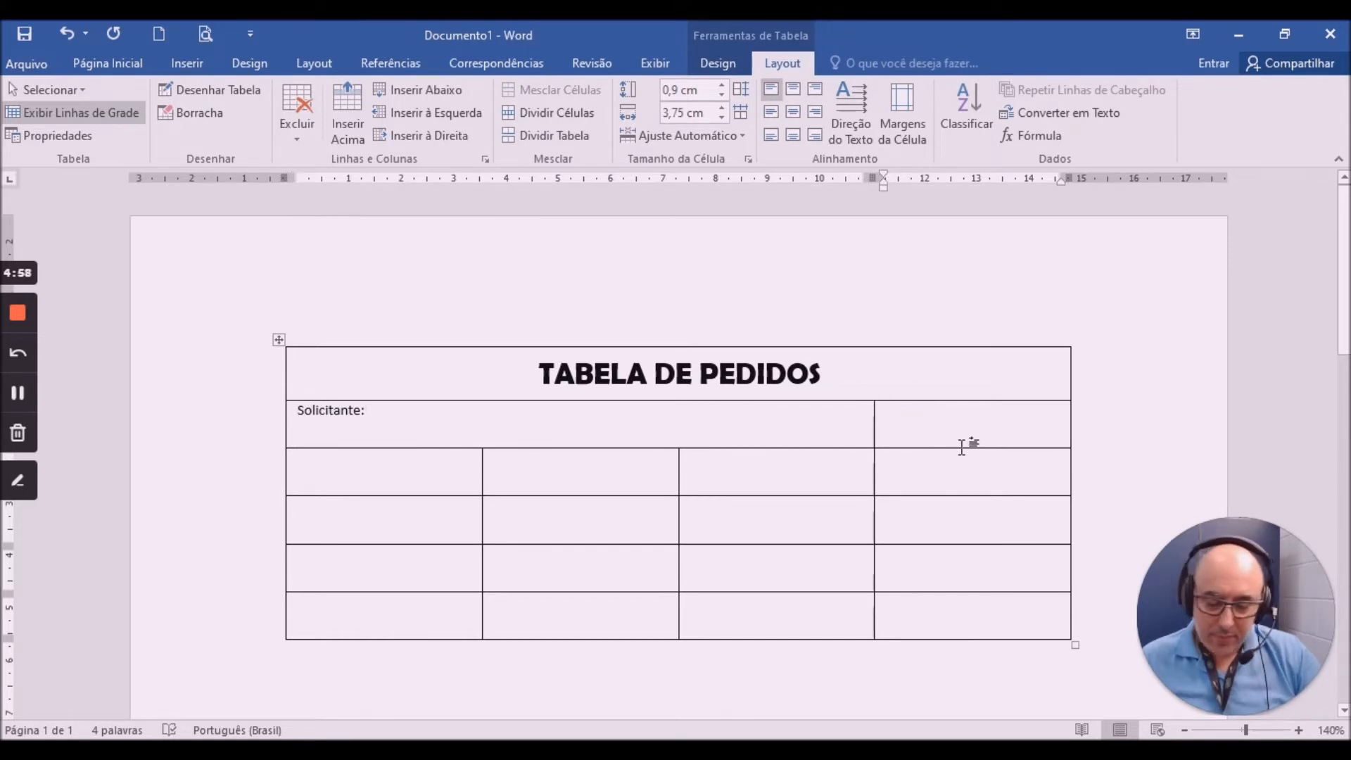
pyautogui.write('Dpto.:')
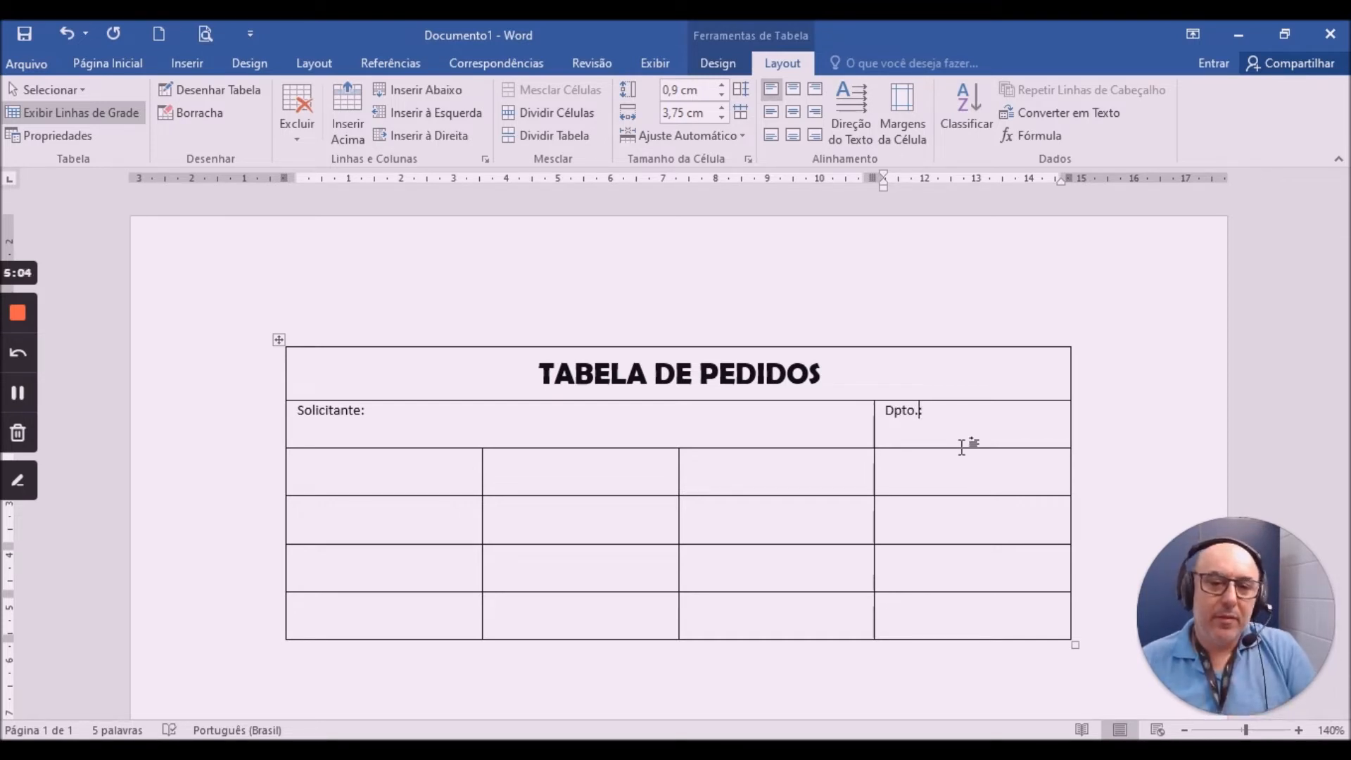
pyautogui.write('e')
pyautogui.press('Right')
pyautogui.write('art')
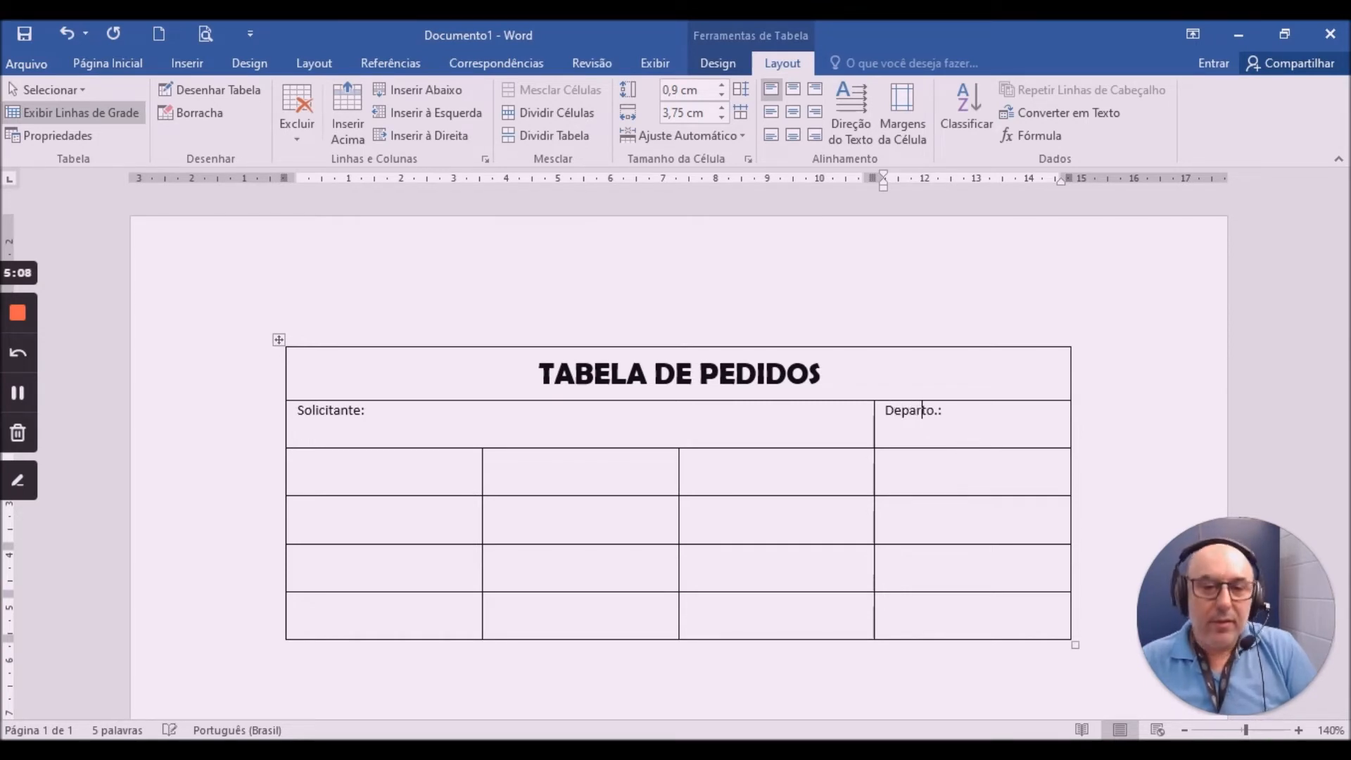
pyautogui.write('ament')
pyautogui.click(961, 448)
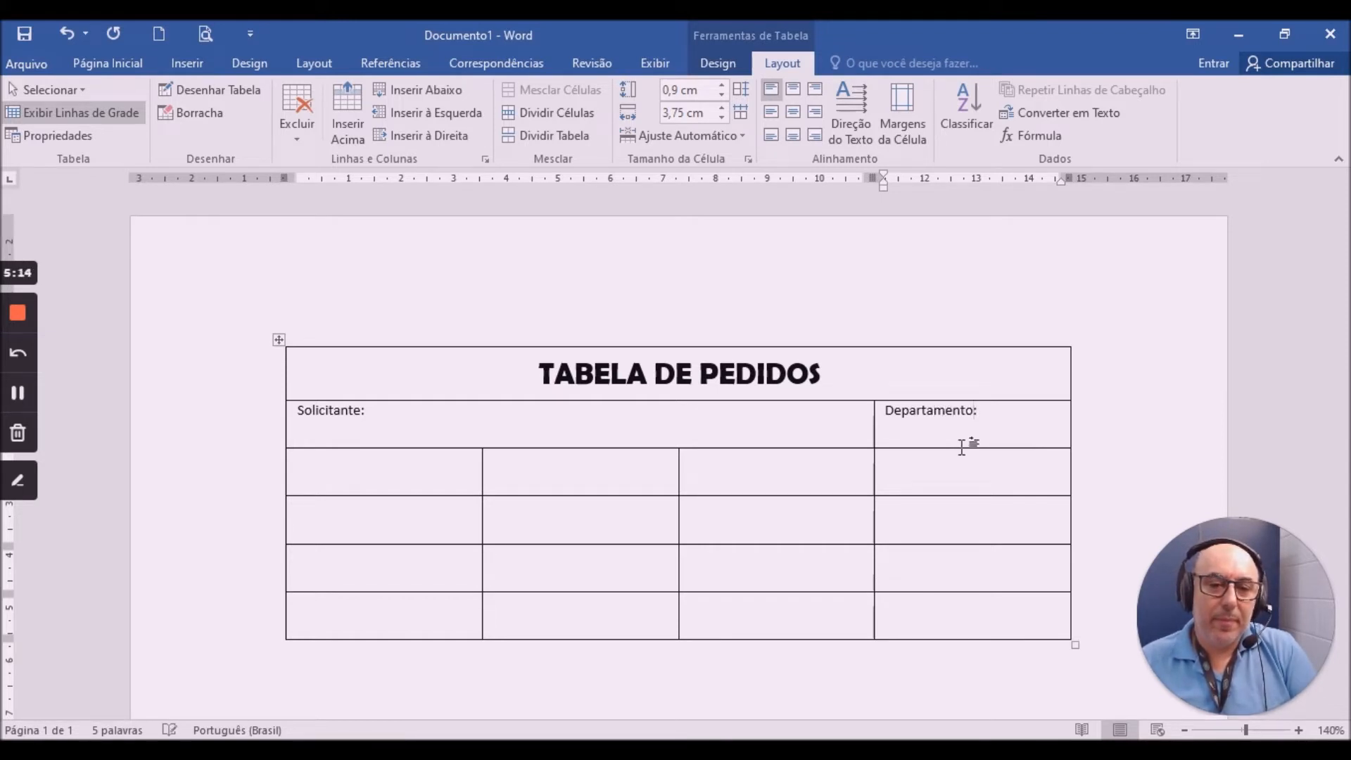
# Enter the label "Autorizado por:" in the third row's first cell and merge it with the two empty cells beside it.
pyautogui.click(406, 477)
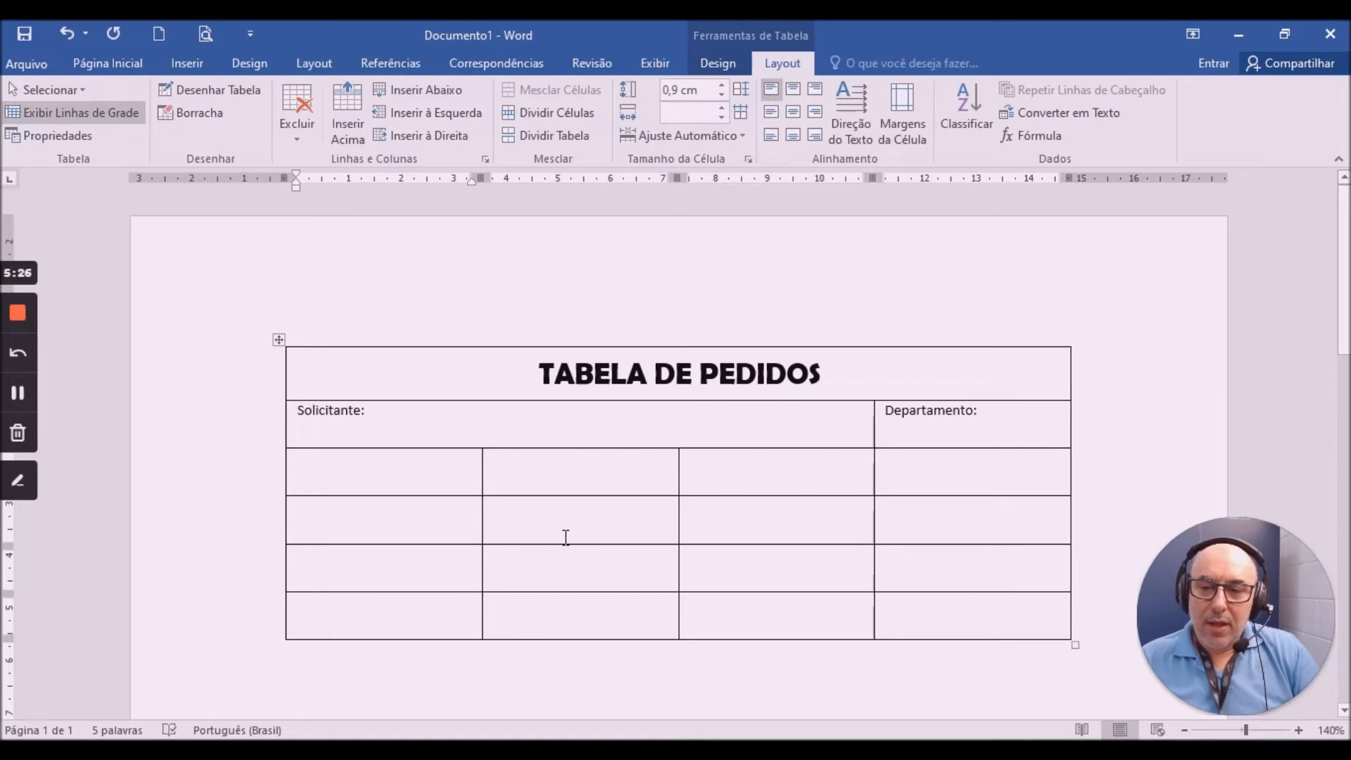
pyautogui.write('Au')
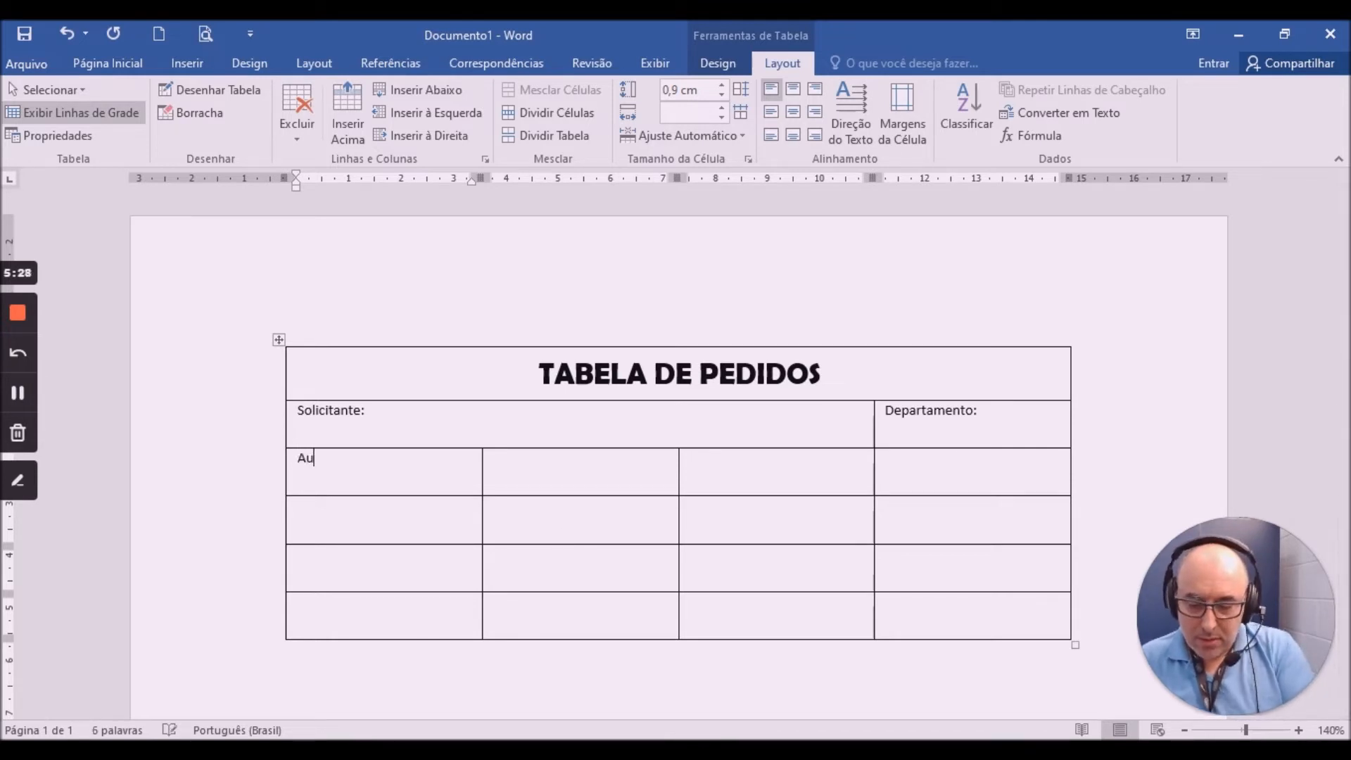
pyautogui.write('torizado por:')
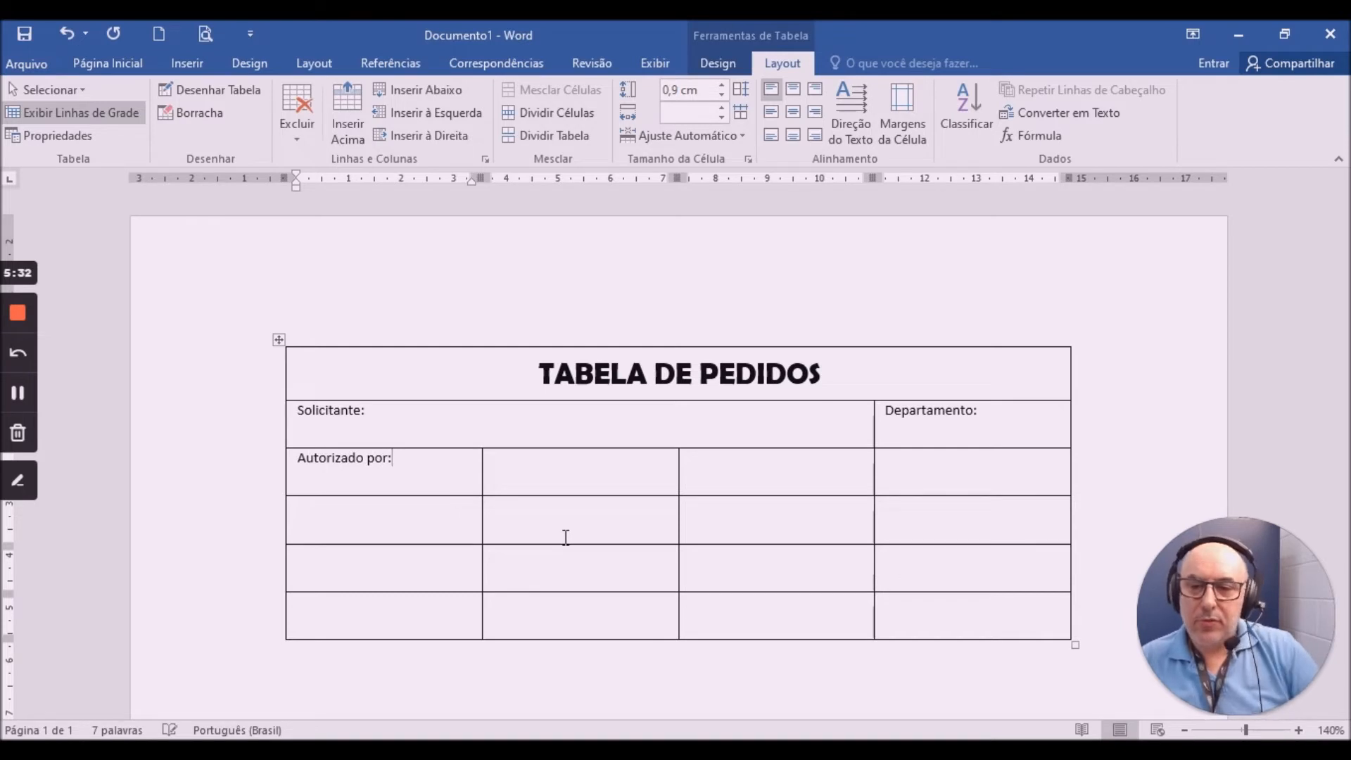
pyautogui.moveTo(464, 471); pyautogui.dragTo(724, 462)
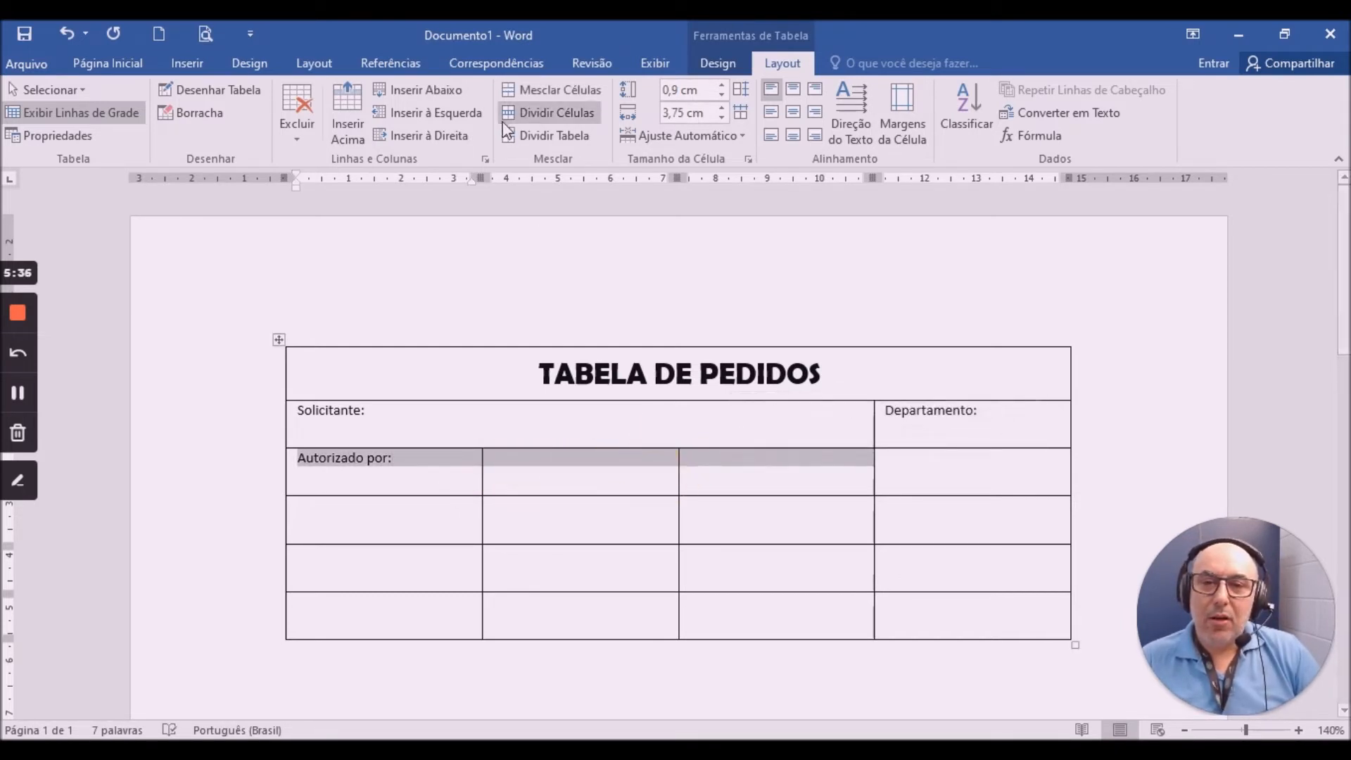
pyautogui.click(588, 90)
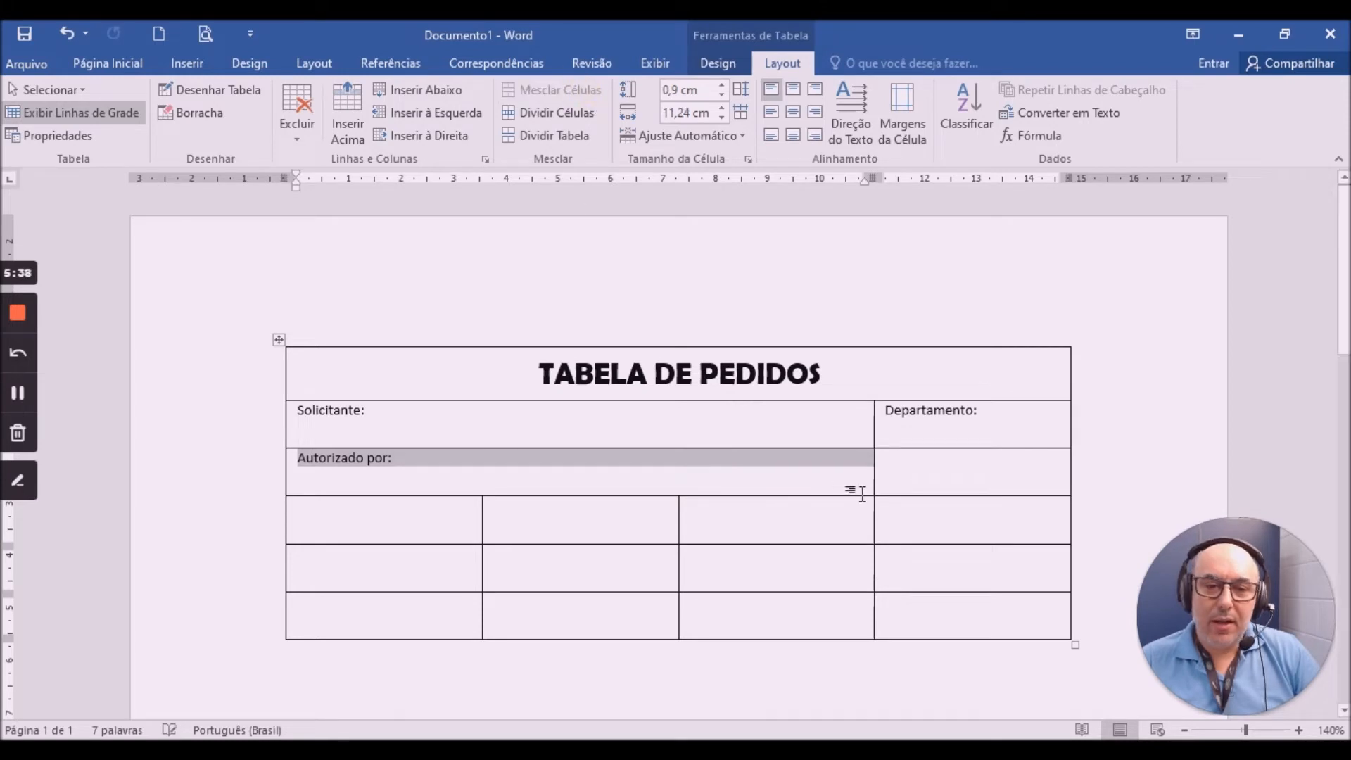
# Enter the label "Data:" in the last cell of the table's third row.
pyautogui.click(816, 479)
pyautogui.click(942, 473)
pyautogui.write('Data:')
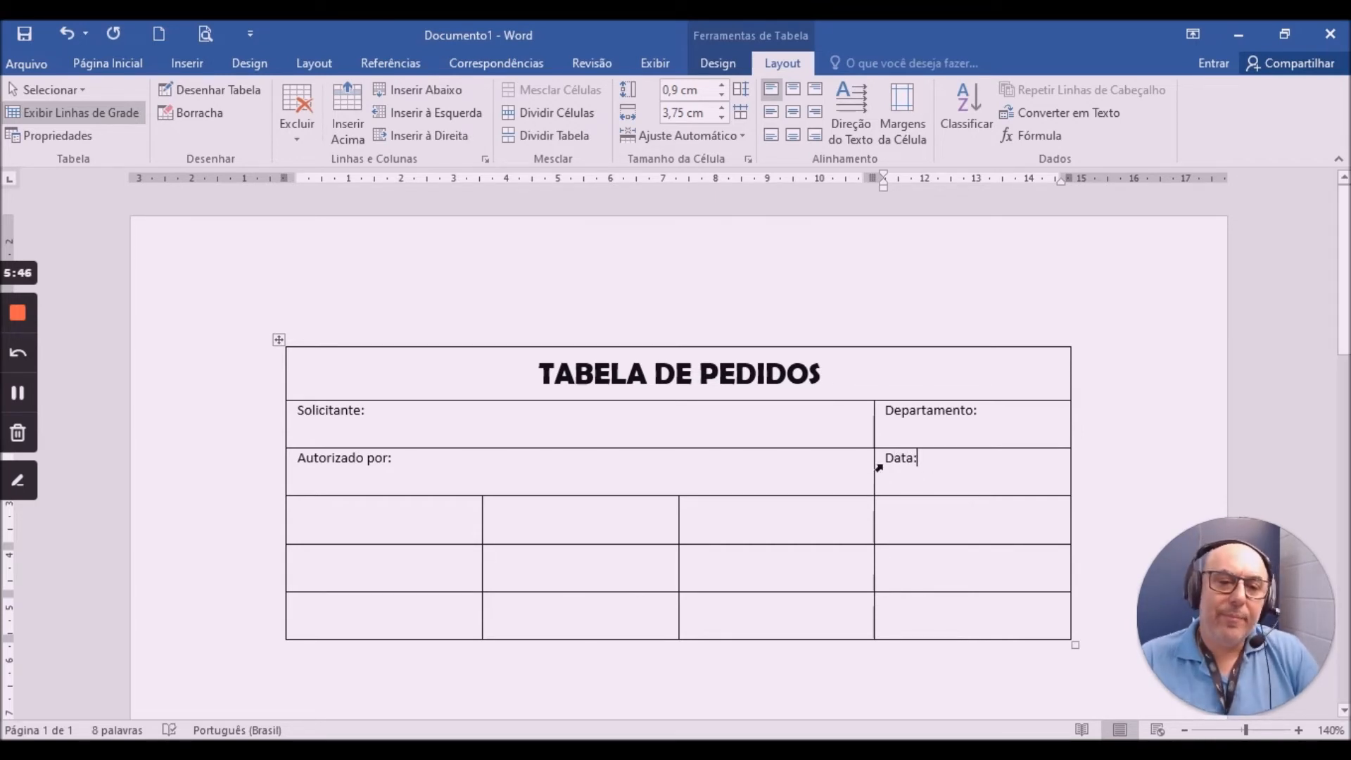
# Narrow the "Data:" cell by moving its left border about 1.3 cm to the right in the third row only.
pyautogui.click(855, 465)
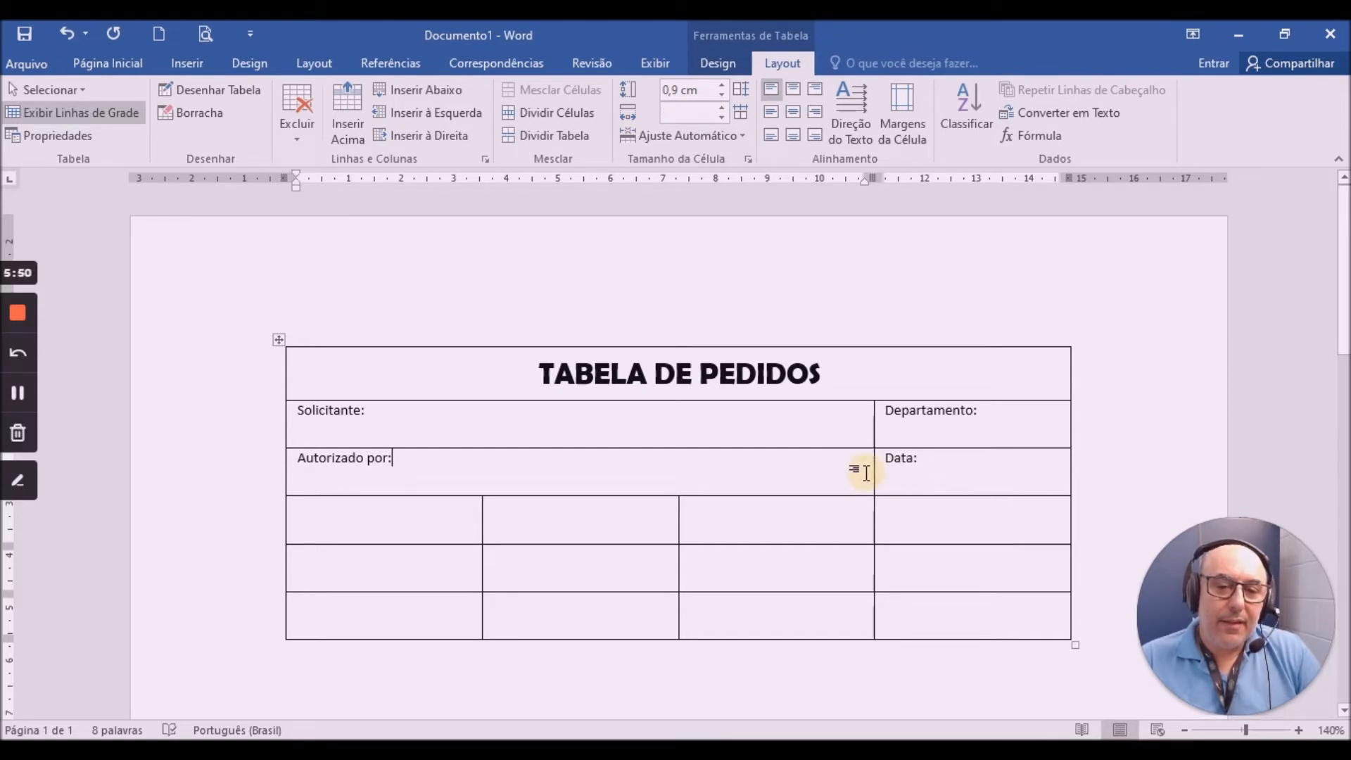
pyautogui.click(867, 473)
pyautogui.moveTo(866, 473); pyautogui.dragTo(902, 464)
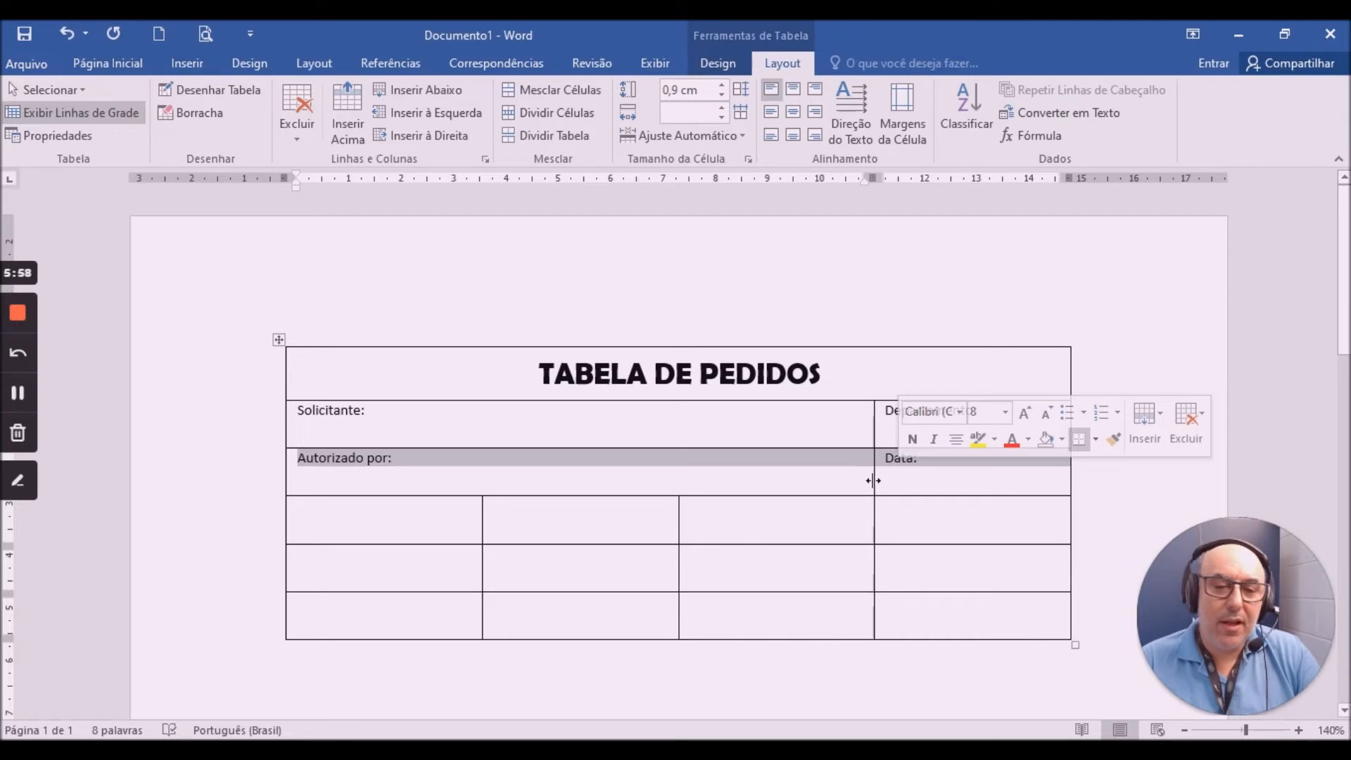
pyautogui.moveTo(873, 480); pyautogui.dragTo(939, 483)
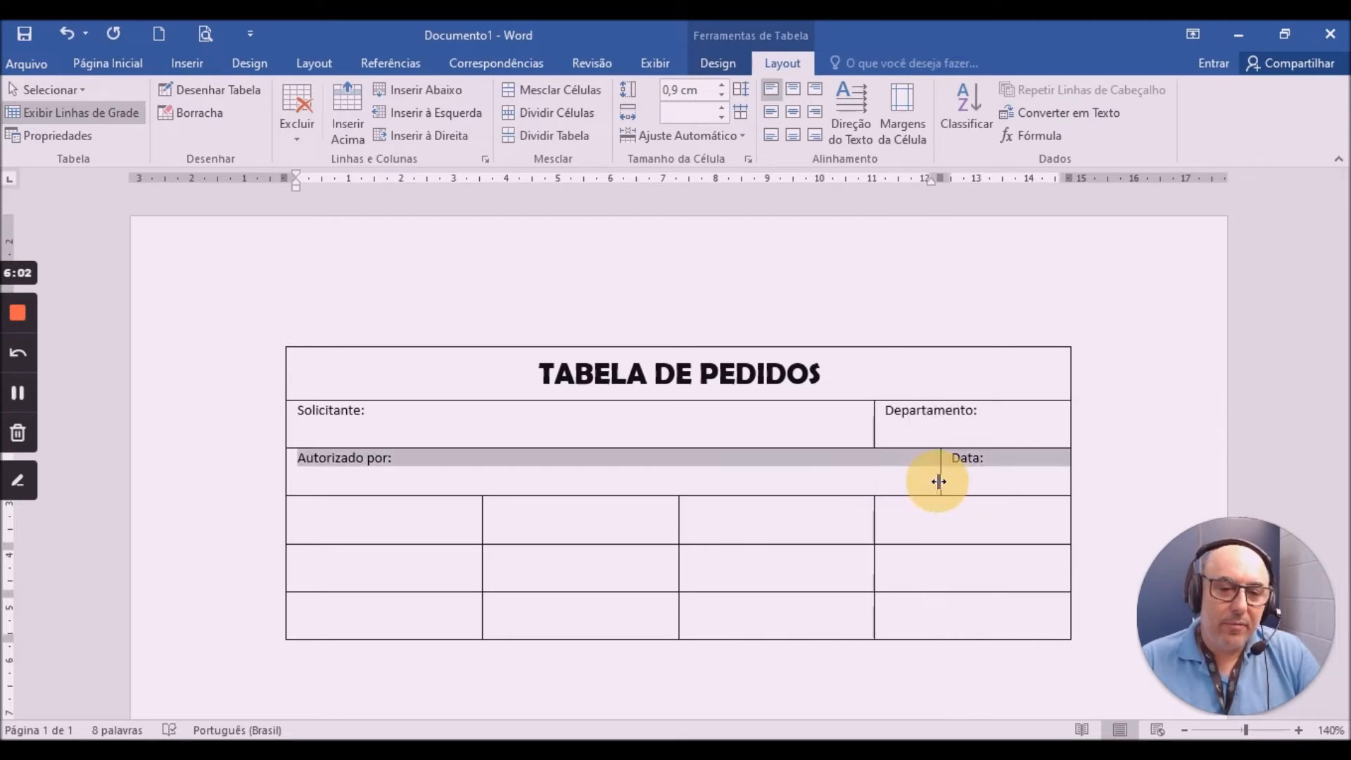
pyautogui.click(779, 476)
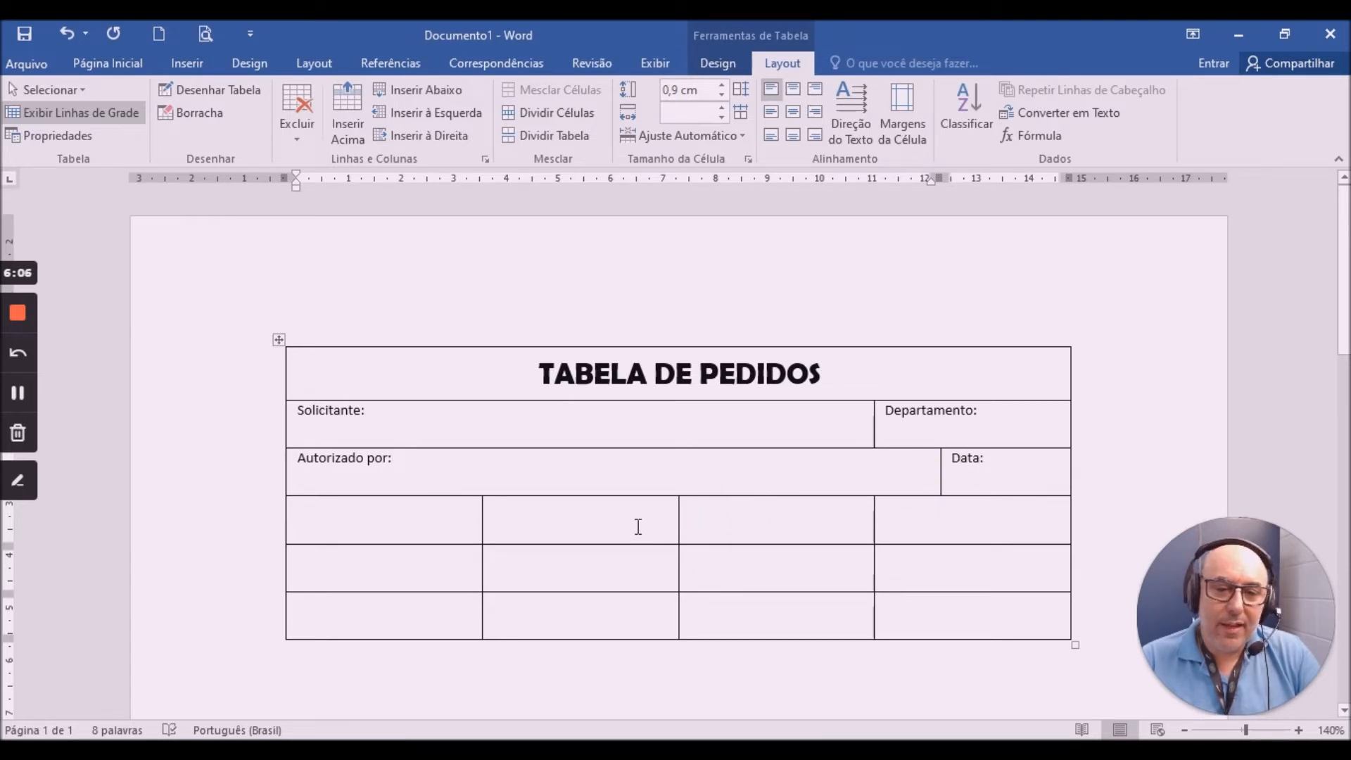
# Enter the heading "Descrição" in the fourth row's first cell and merge it with the empty cell beside it.
pyautogui.click(453, 521)
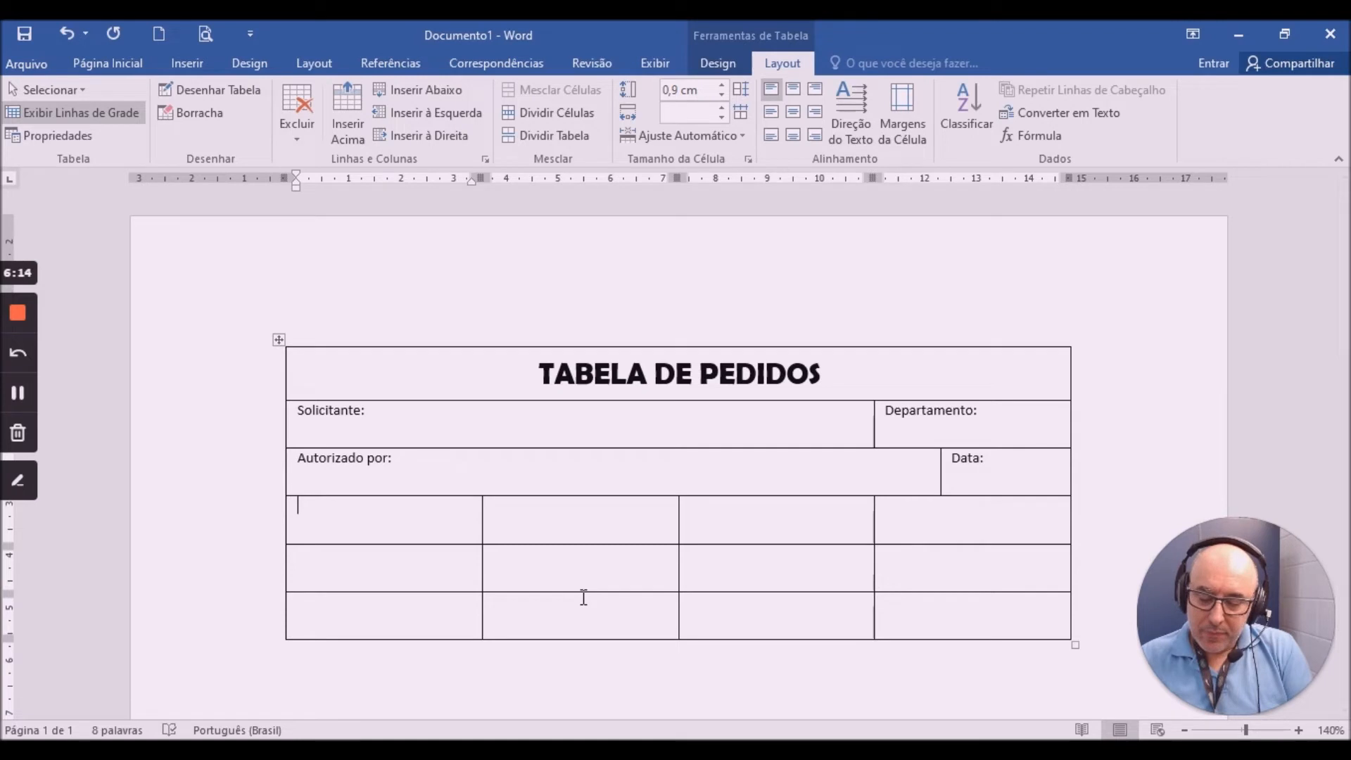
pyautogui.write('Descrição')
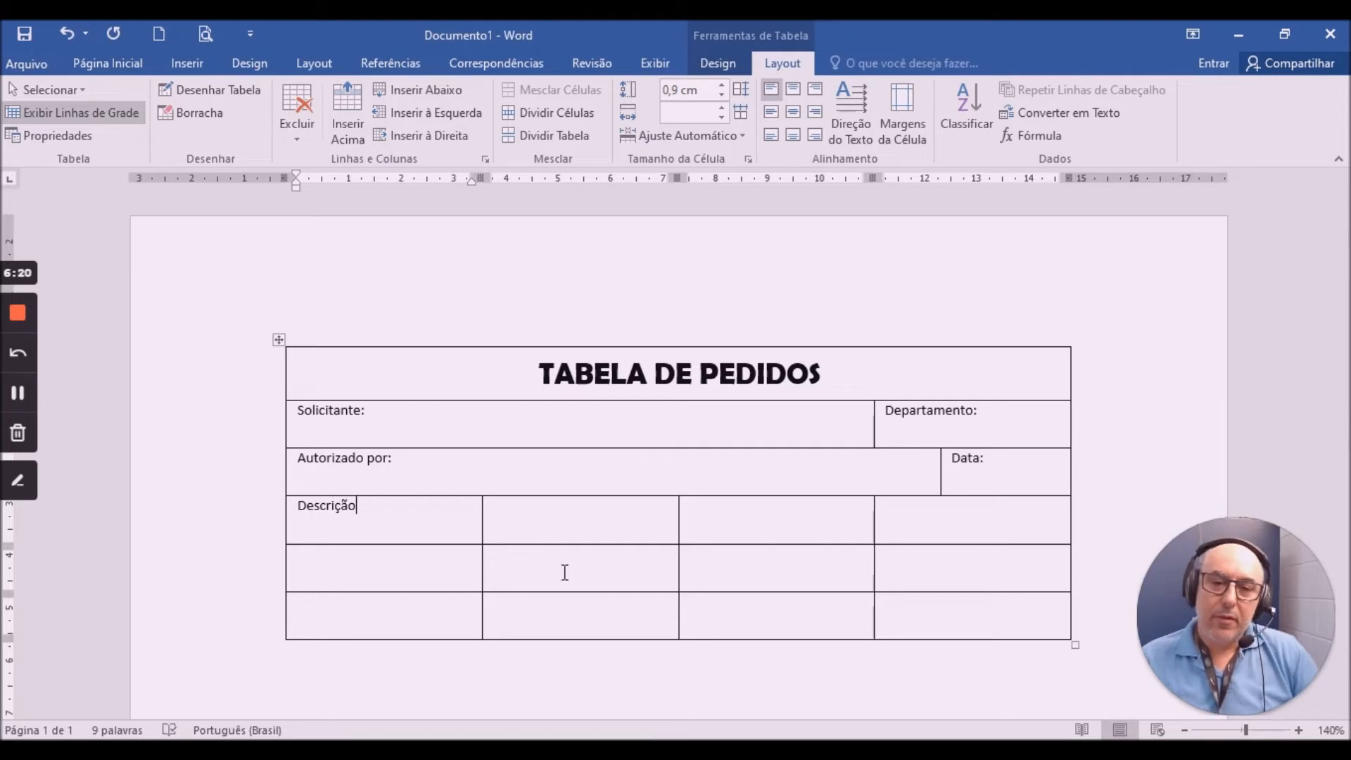
pyautogui.moveTo(432, 513); pyautogui.dragTo(522, 525)
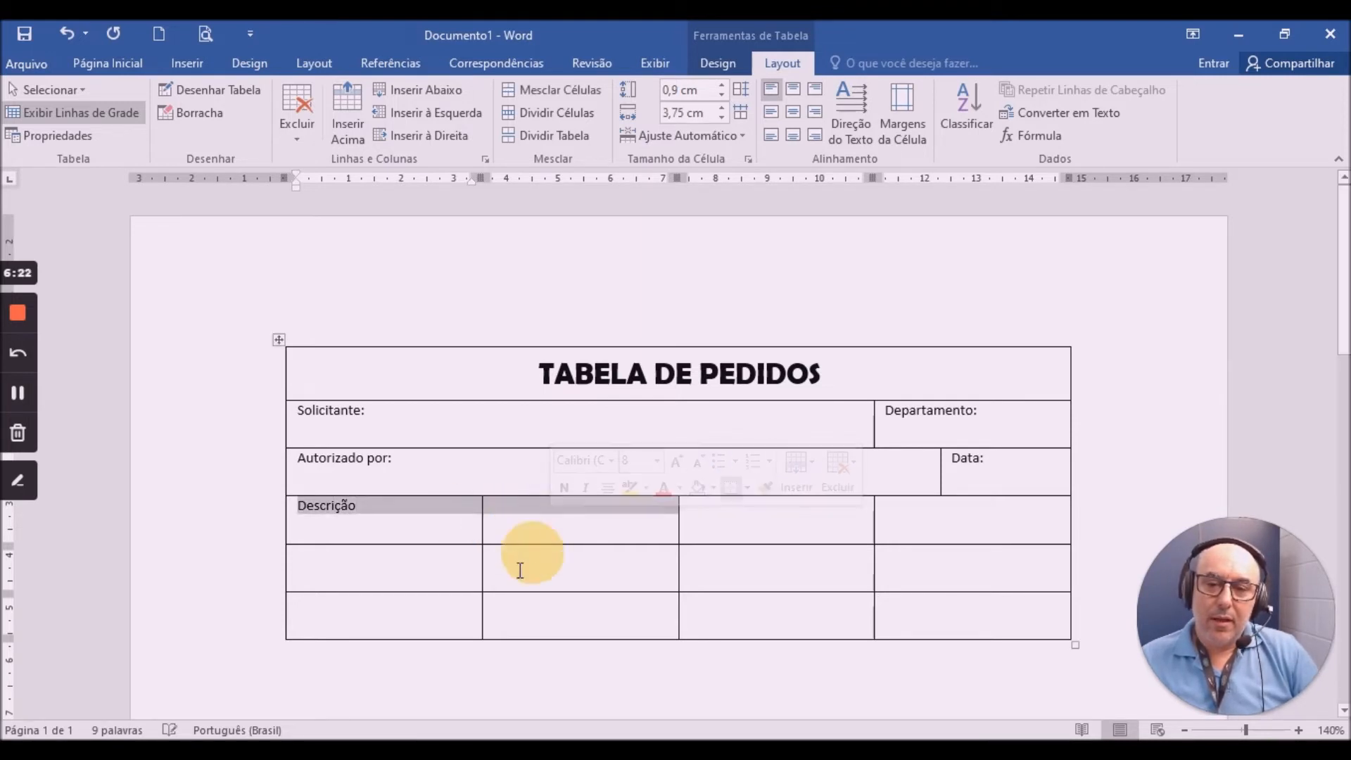
pyautogui.click(561, 90)
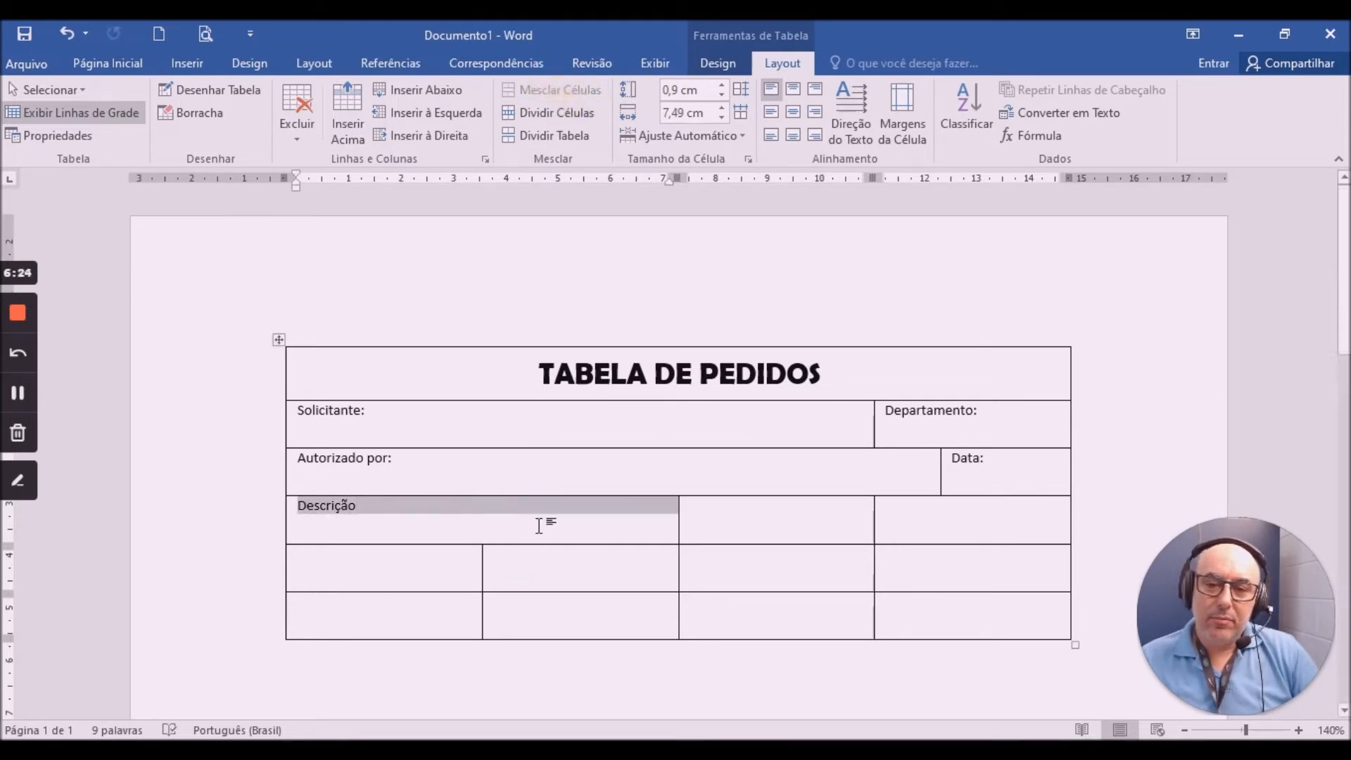
# Centre "Descrição" horizontally and vertically in its cell and format it in Berlin Sans FB Demi at size 12.
pyautogui.click(794, 114)
pyautogui.click(121, 71)
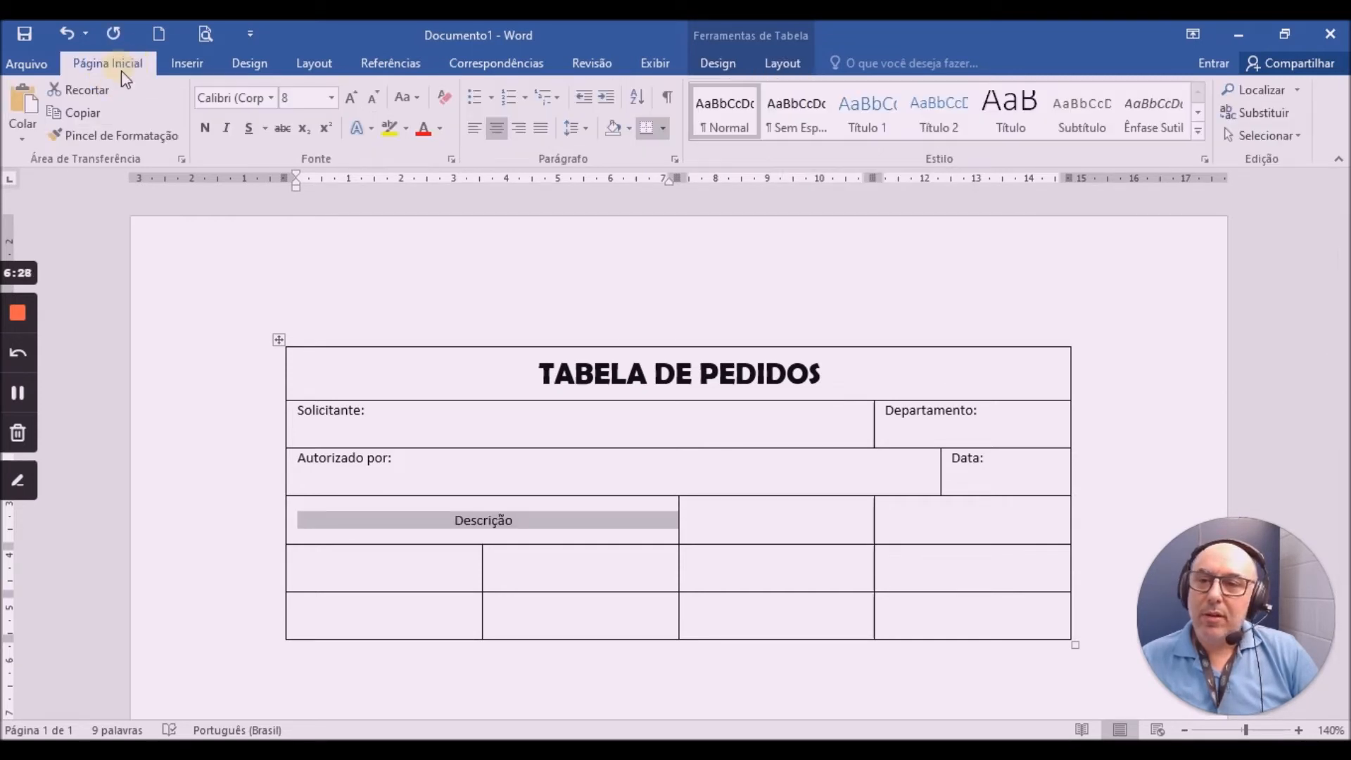
pyautogui.click(272, 98)
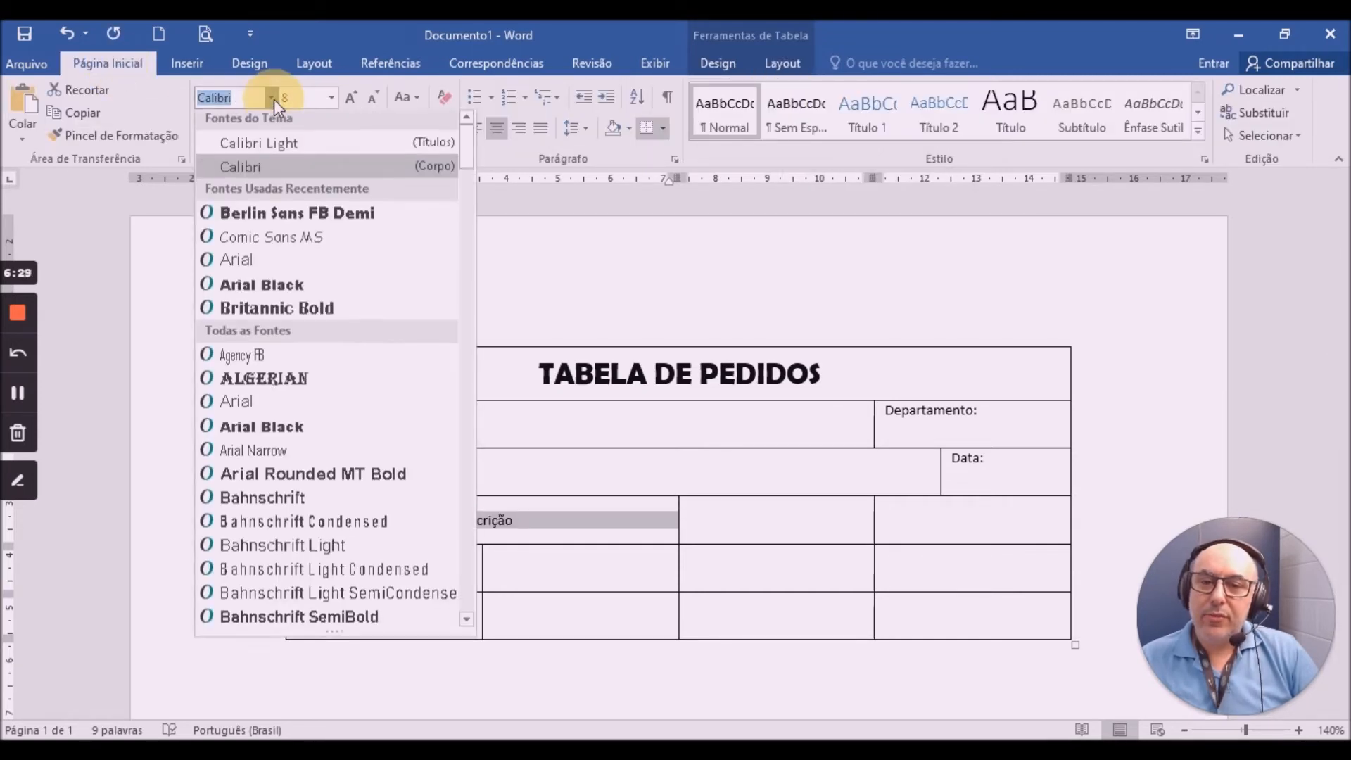
pyautogui.click(281, 210)
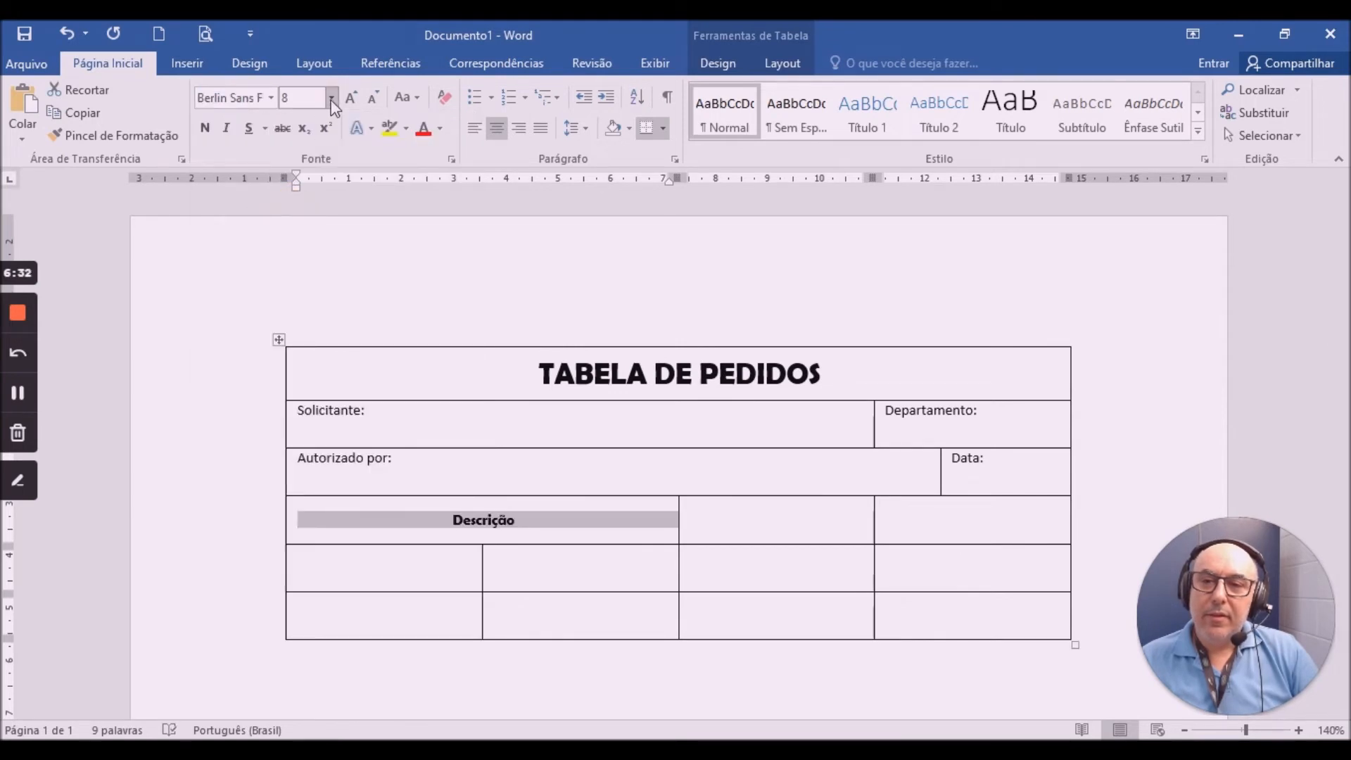
pyautogui.click(331, 98)
pyautogui.click(309, 195)
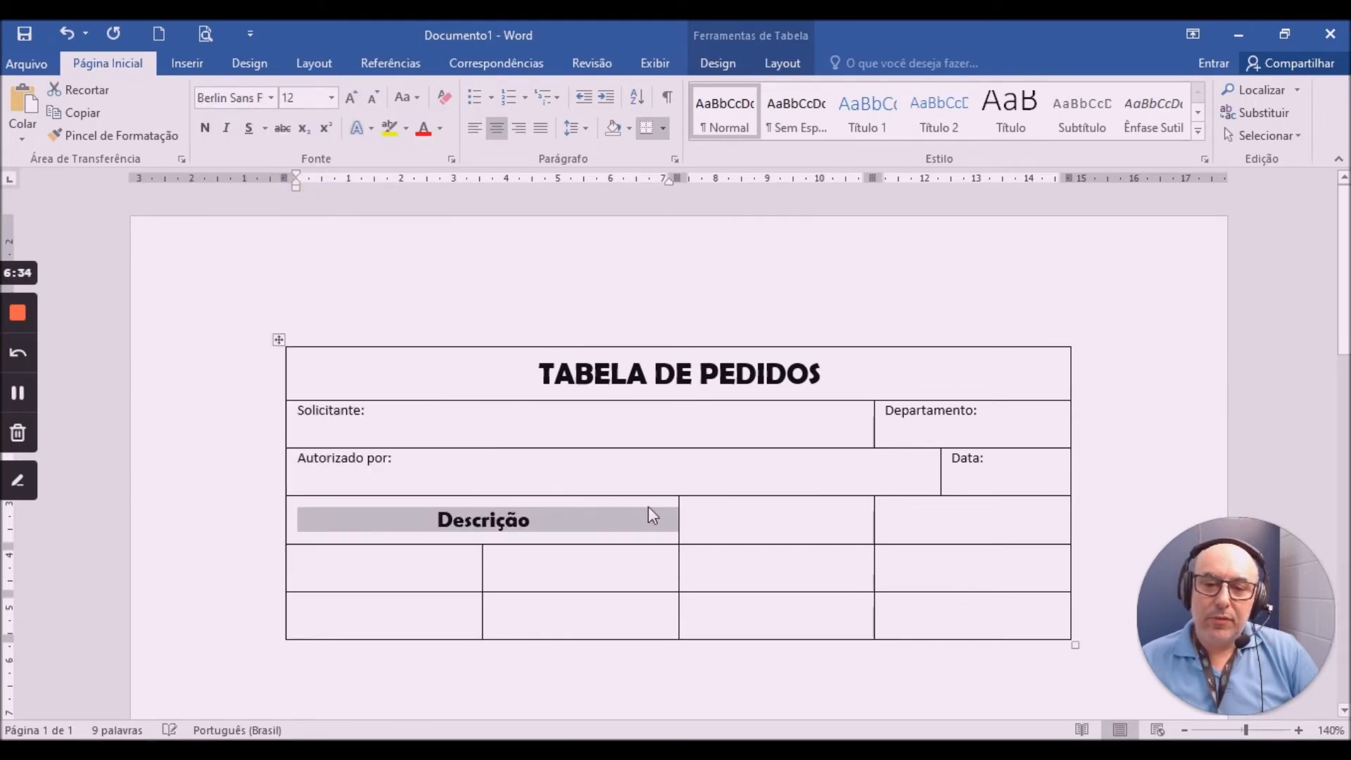
# Format the two empty cells beside "Descrição" in Berlin Sans FB Demi at size 12.
pyautogui.click(769, 531)
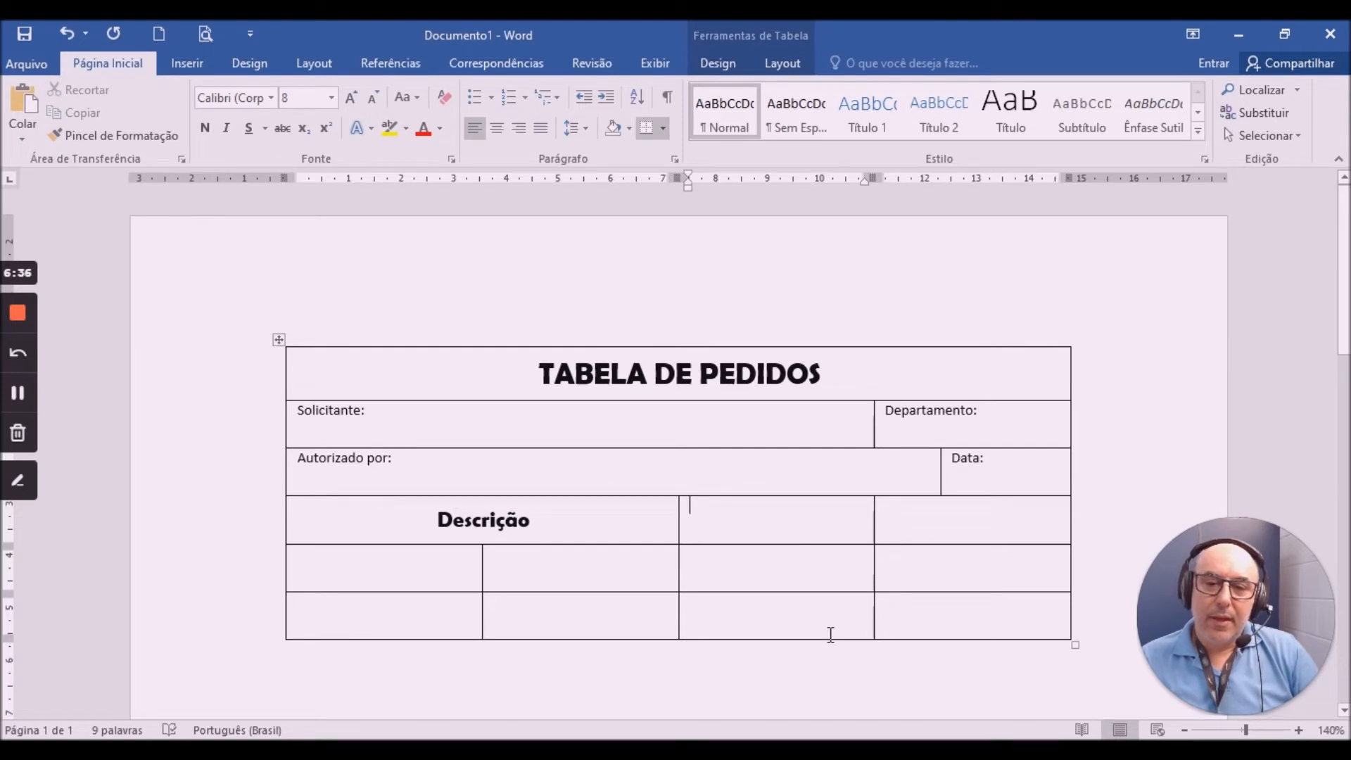
pyautogui.moveTo(793, 522); pyautogui.dragTo(915, 520)
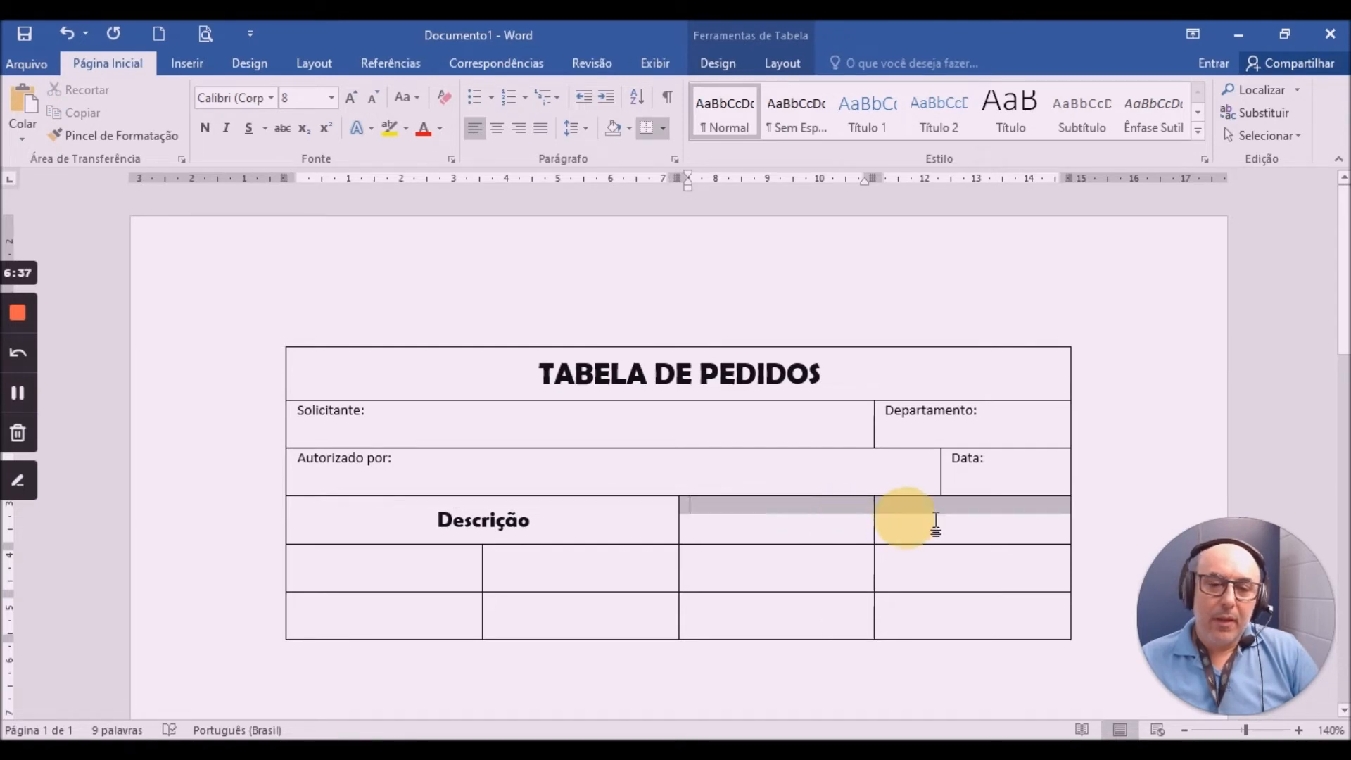
pyautogui.click(271, 98)
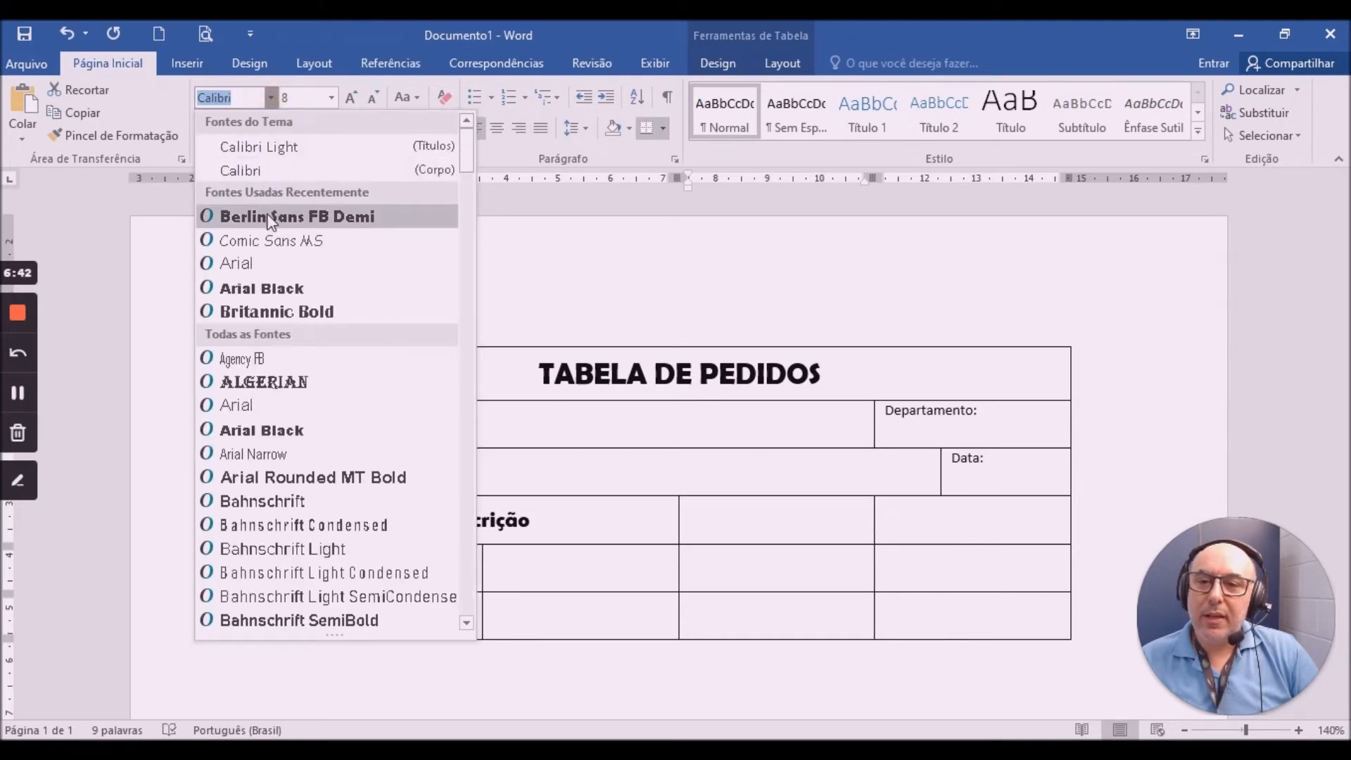
pyautogui.click(271, 218)
pyautogui.click(331, 98)
pyautogui.click(309, 198)
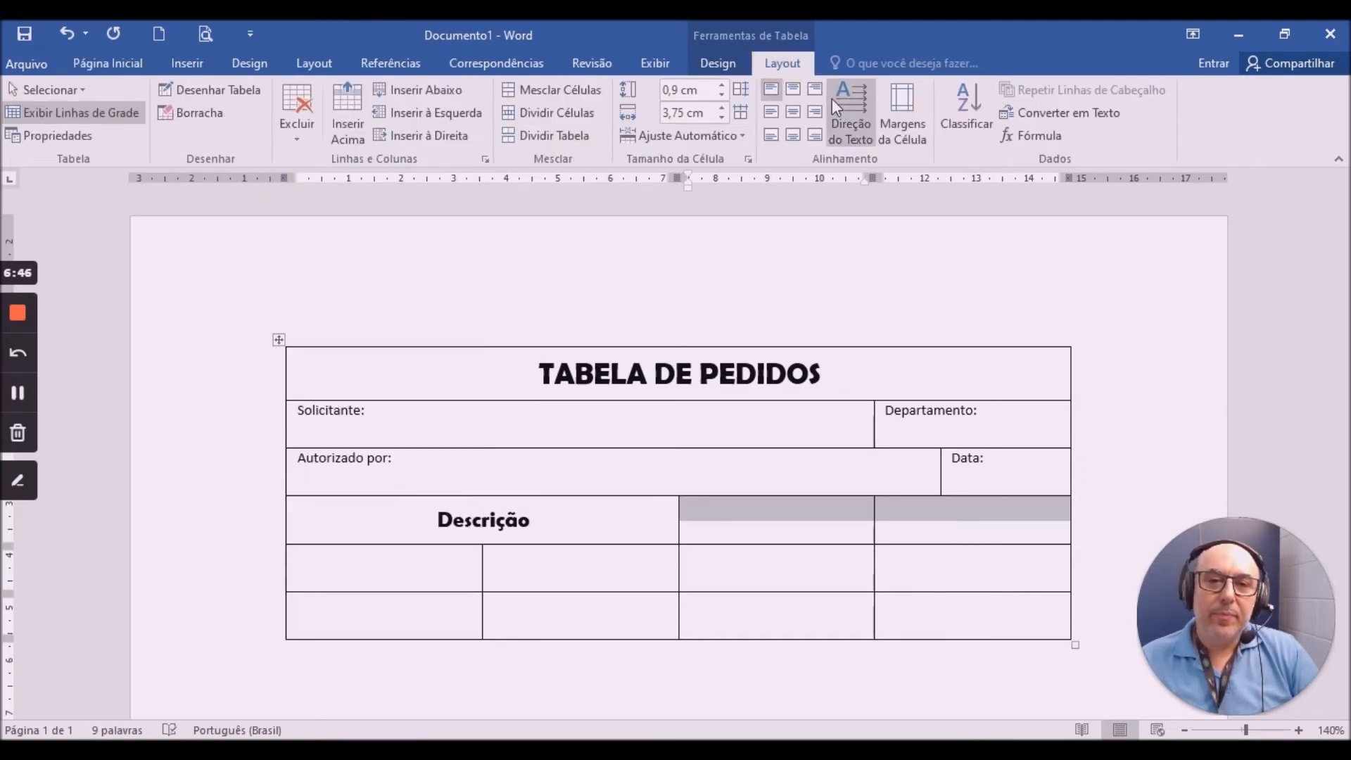
# Centre the two empty cells beside "Descrição" in both directions and enter "Qt." in the first of them.
pyautogui.click(793, 112)
pyautogui.click(763, 524)
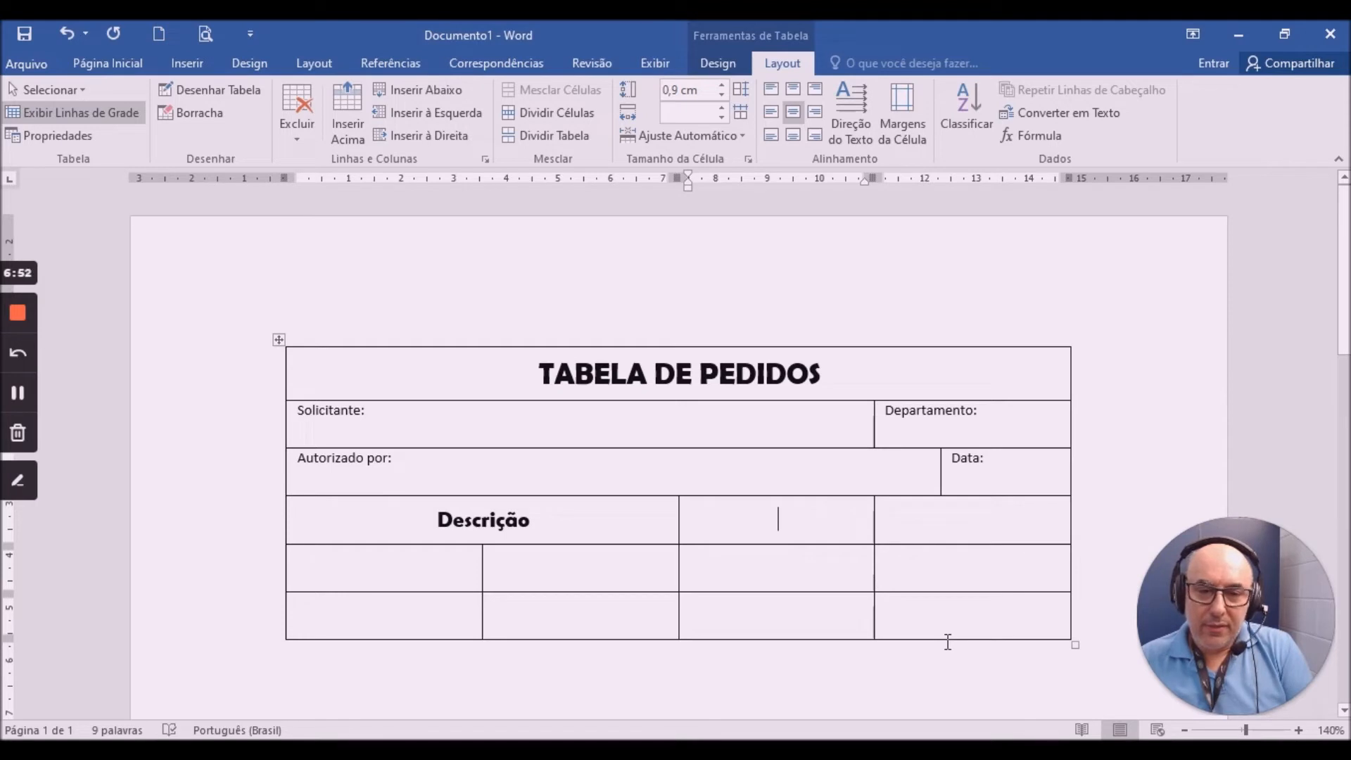
pyautogui.write('Qt.')
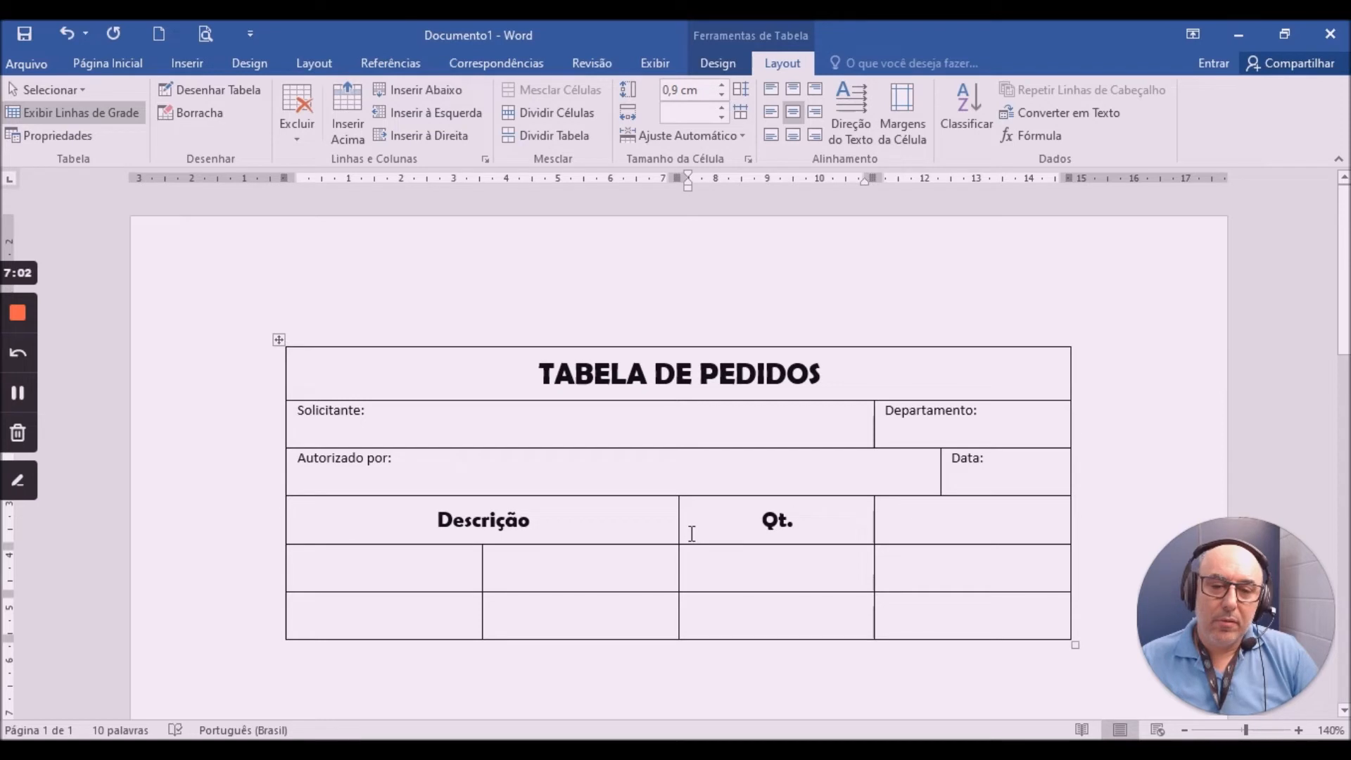
# Move "Qt." to the last cell of the heading row and merge "Descrição" with the empty cell beside it.
pyautogui.moveTo(744, 524); pyautogui.dragTo(908, 546)
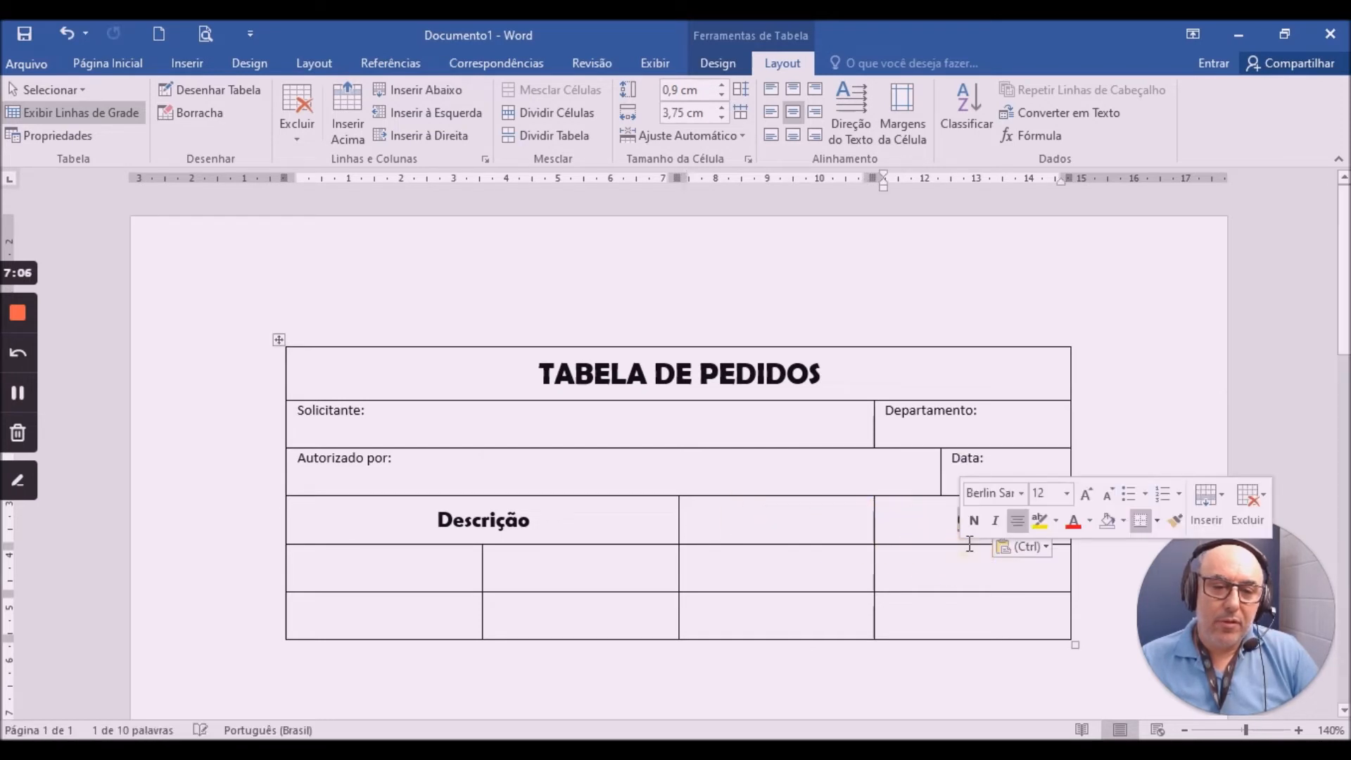
pyautogui.click(799, 531)
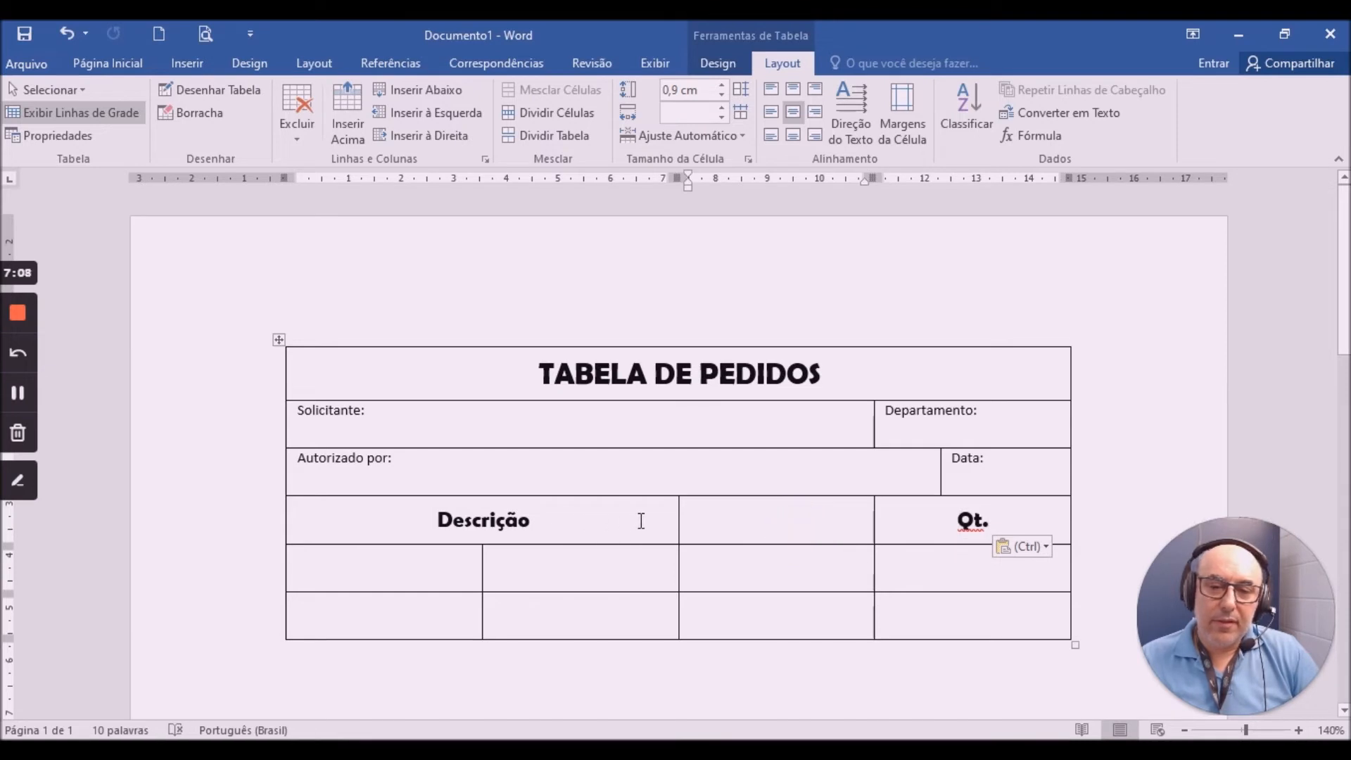
pyautogui.moveTo(640, 522); pyautogui.dragTo(736, 525)
pyautogui.click(545, 89)
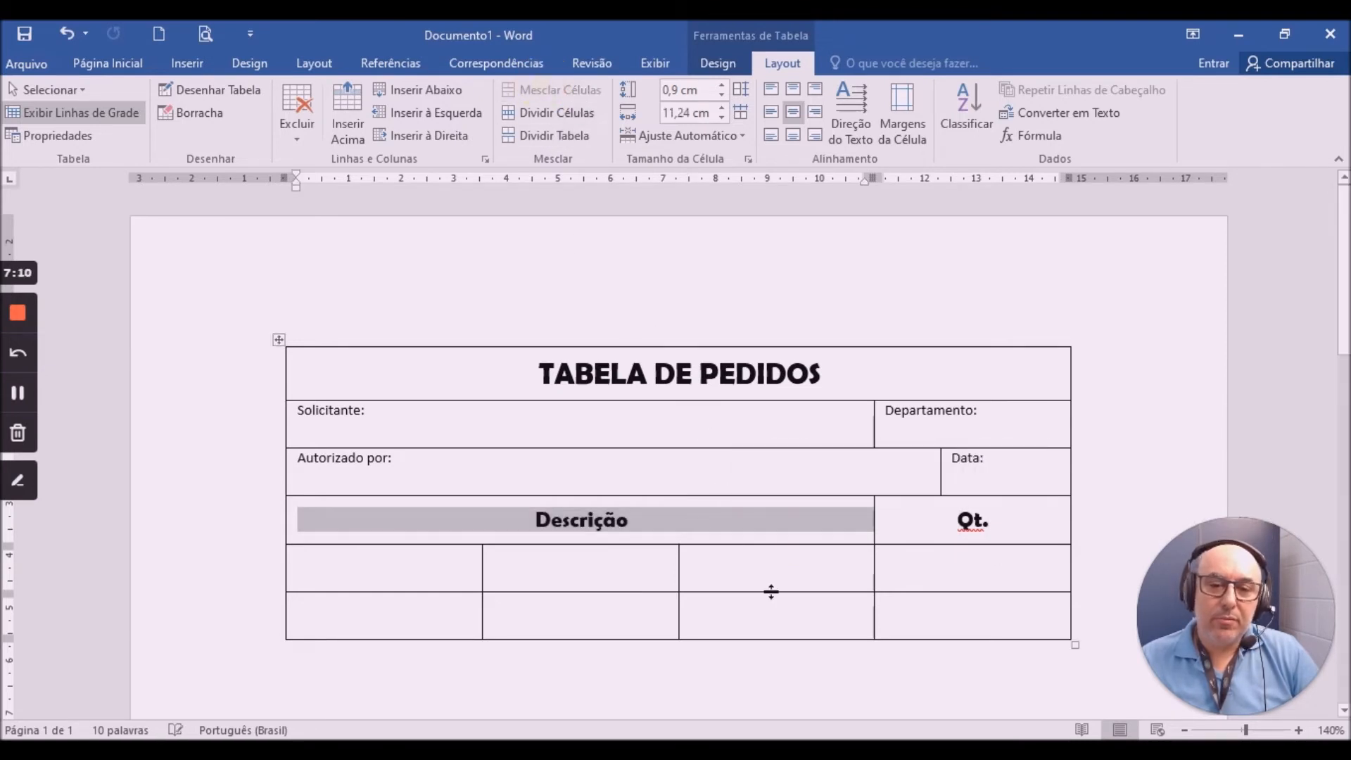
# Merge the first three cells in each of the two empty rows below the headings.
pyautogui.moveTo(465, 567); pyautogui.dragTo(704, 570)
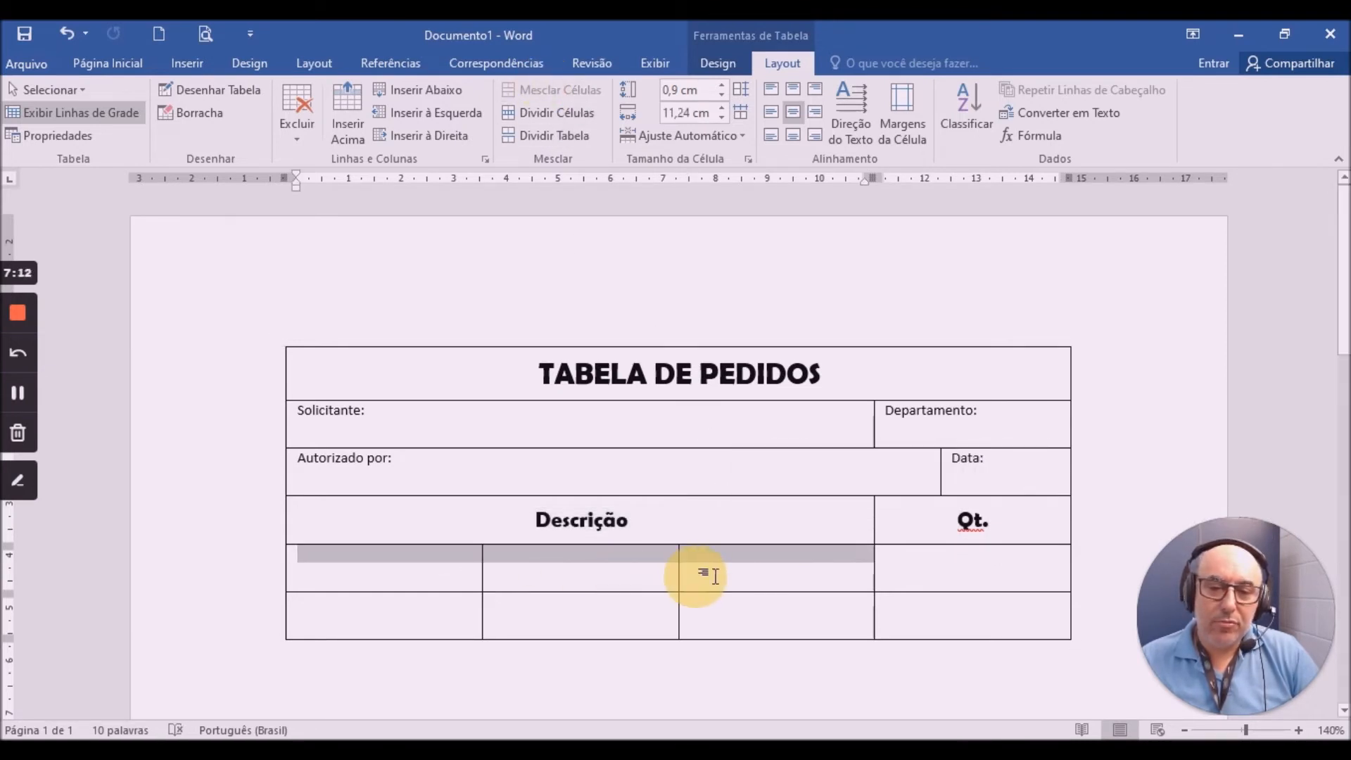
pyautogui.click(556, 91)
pyautogui.moveTo(467, 604); pyautogui.dragTo(737, 627)
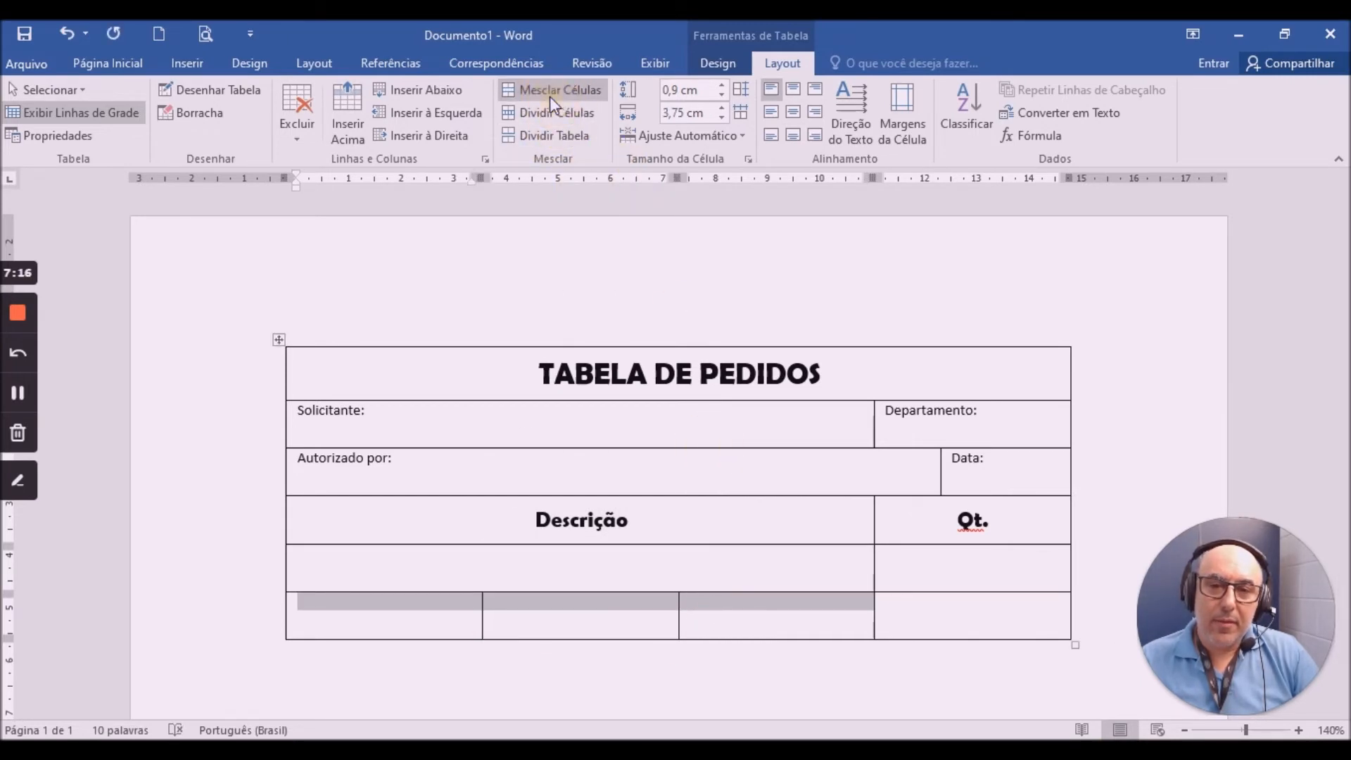
pyautogui.click(550, 93)
# Narrow the "Qt." column to about 2 cm by moving its left border in the heading row and the two empty rows.
pyautogui.click(826, 517)
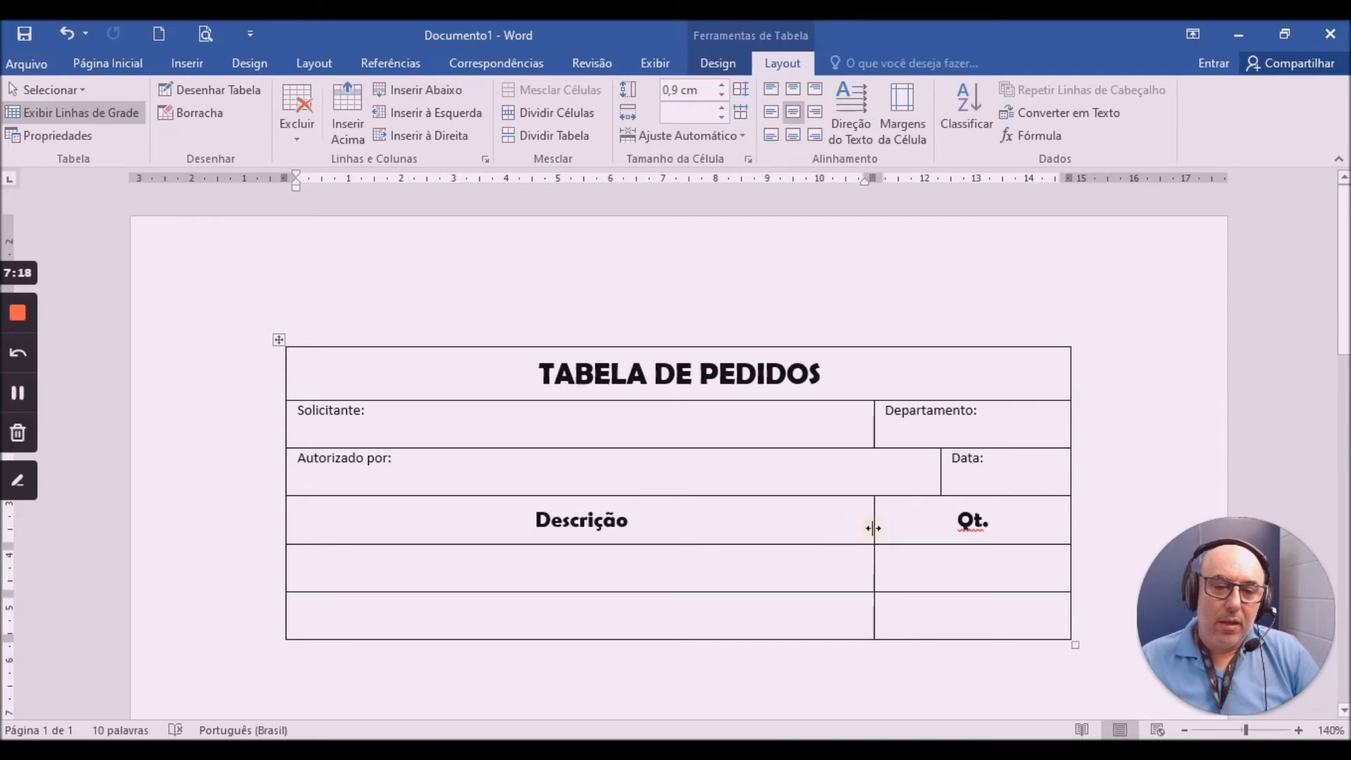
pyautogui.moveTo(873, 528); pyautogui.dragTo(908, 616)
pyautogui.moveTo(860, 574); pyautogui.dragTo(944, 578)
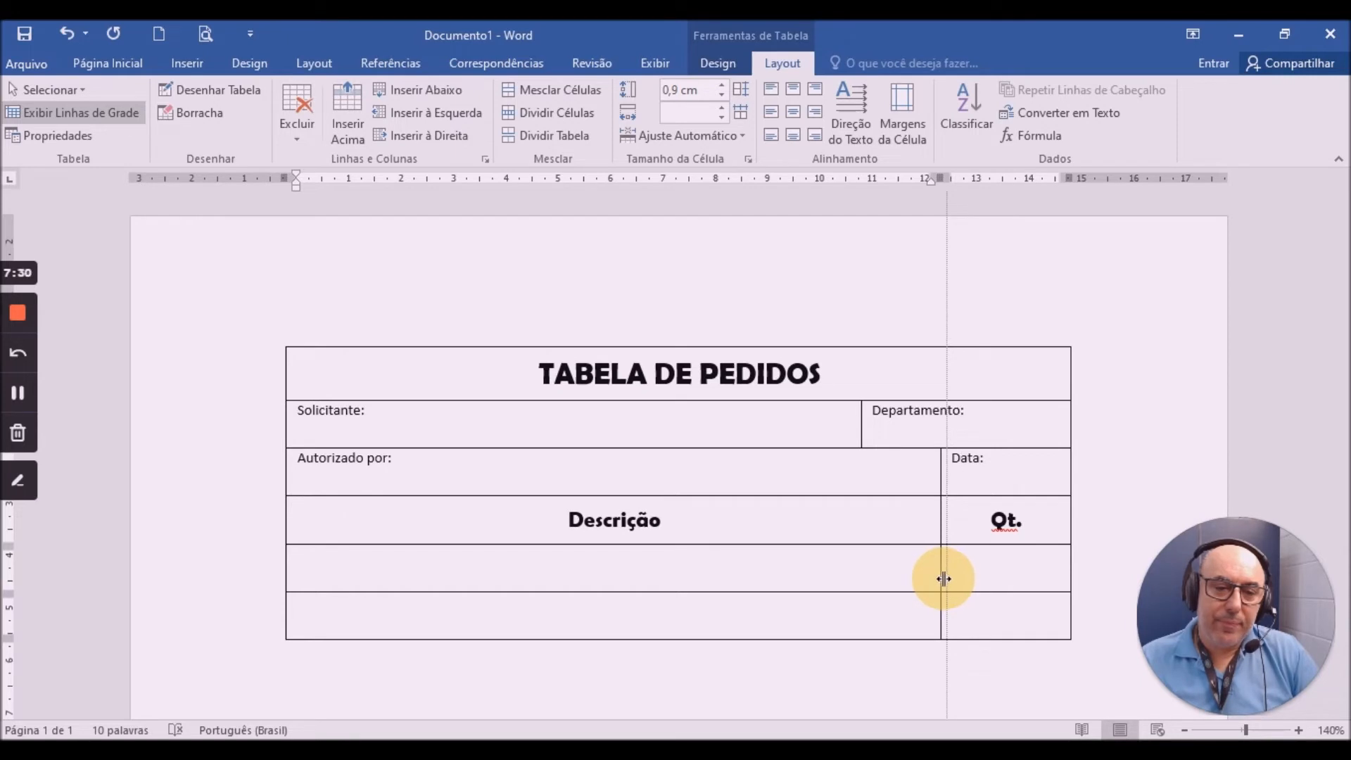
pyautogui.moveTo(944, 579); pyautogui.dragTo(965, 573)
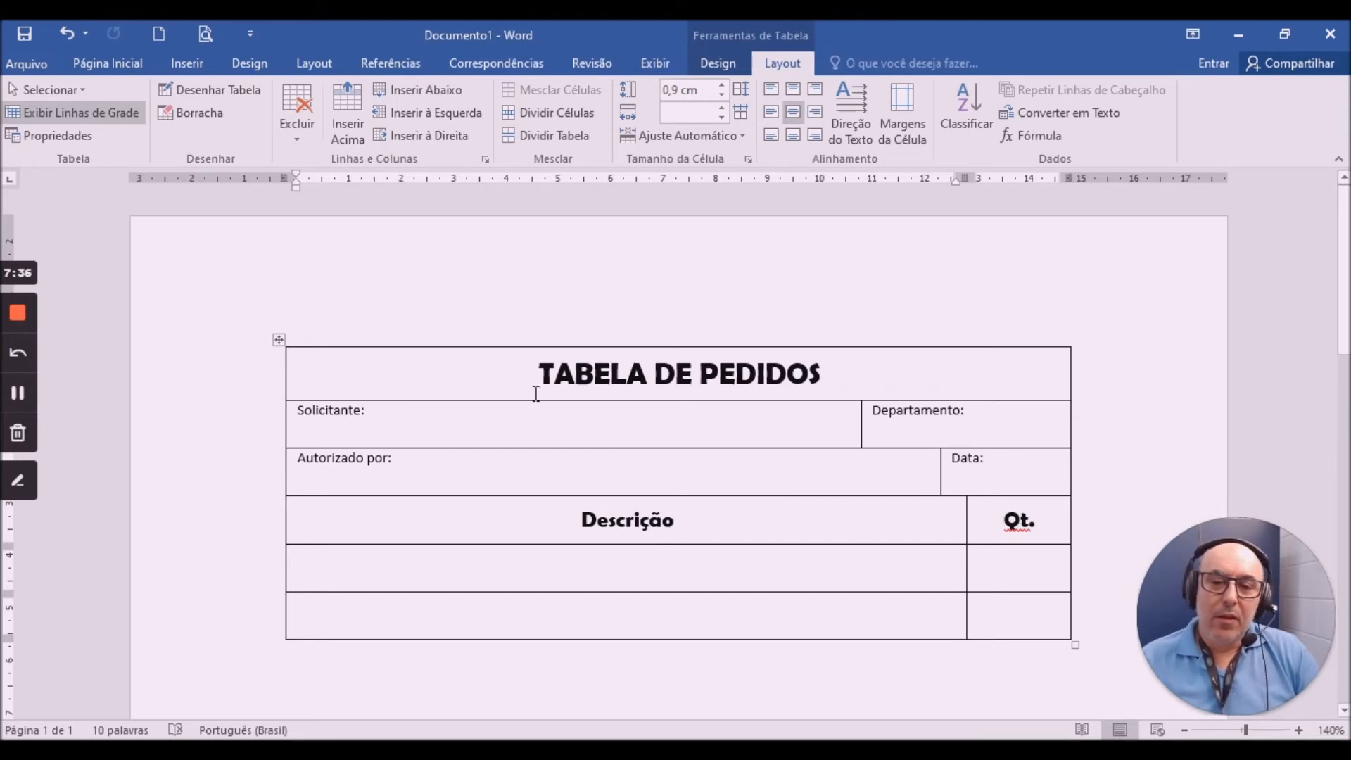
# Shade the "TABELA DE PEDIDOS" title cell with a light green theme colour.
pyautogui.click(517, 374)
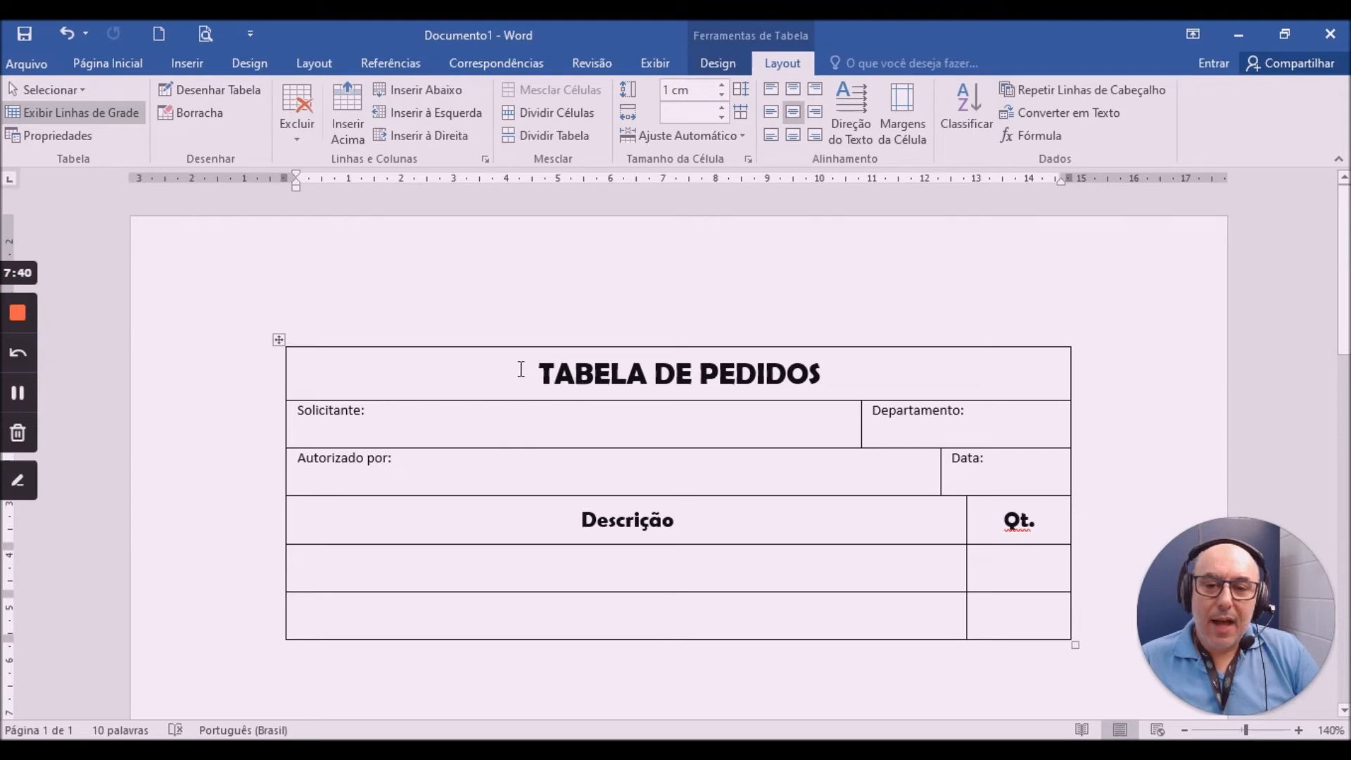
pyautogui.moveTo(538, 369); pyautogui.dragTo(820, 384)
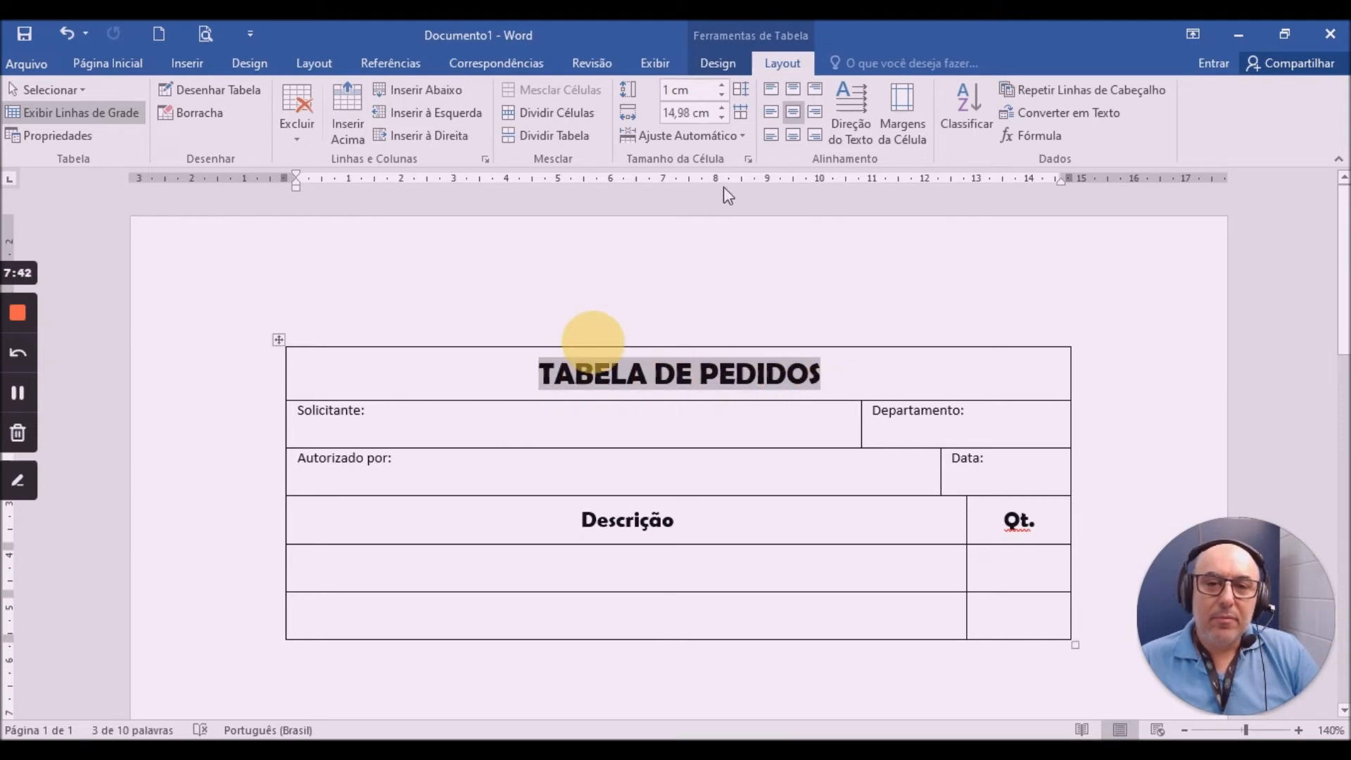
pyautogui.click(717, 62)
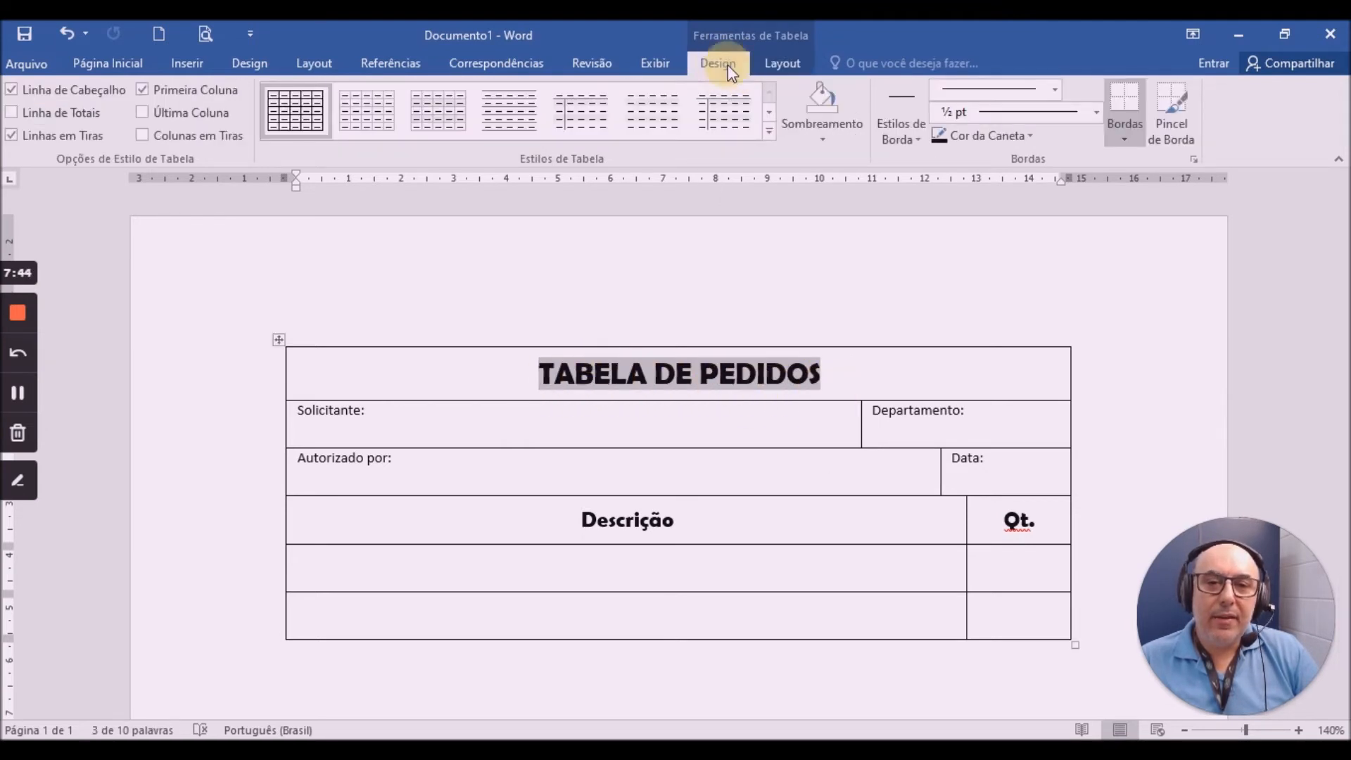
pyautogui.click(821, 140)
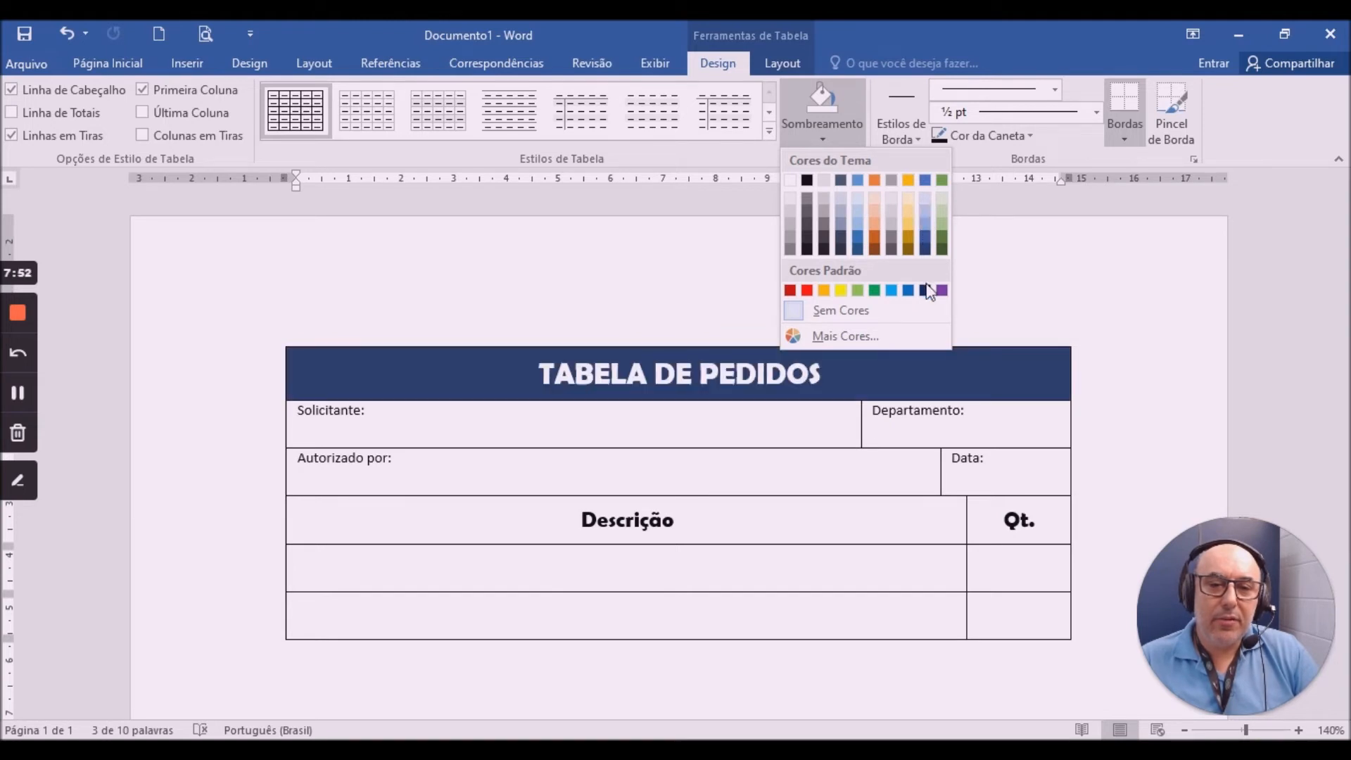
pyautogui.click(941, 213)
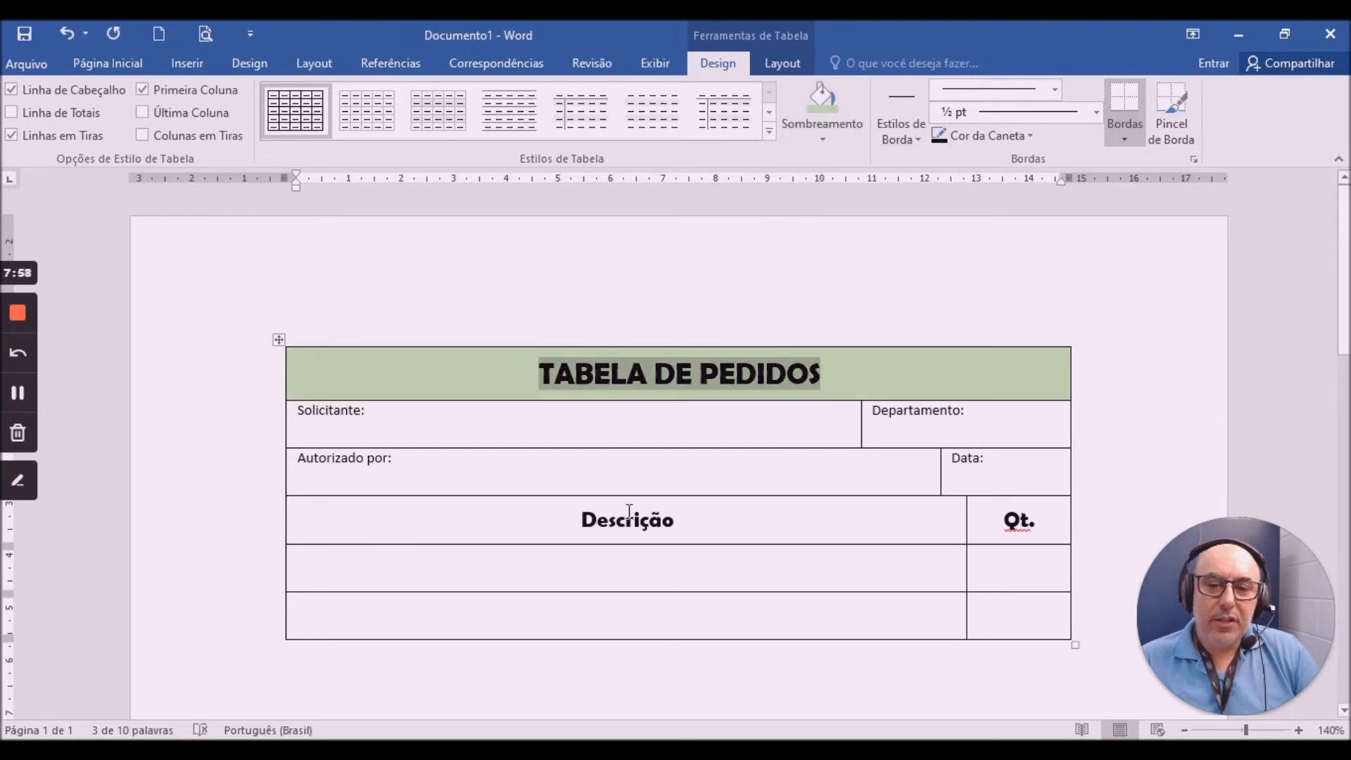
# Shade the "Descrição" and "Qt." heading cells with a light grey theme colour.
pyautogui.moveTo(570, 524); pyautogui.dragTo(1029, 519)
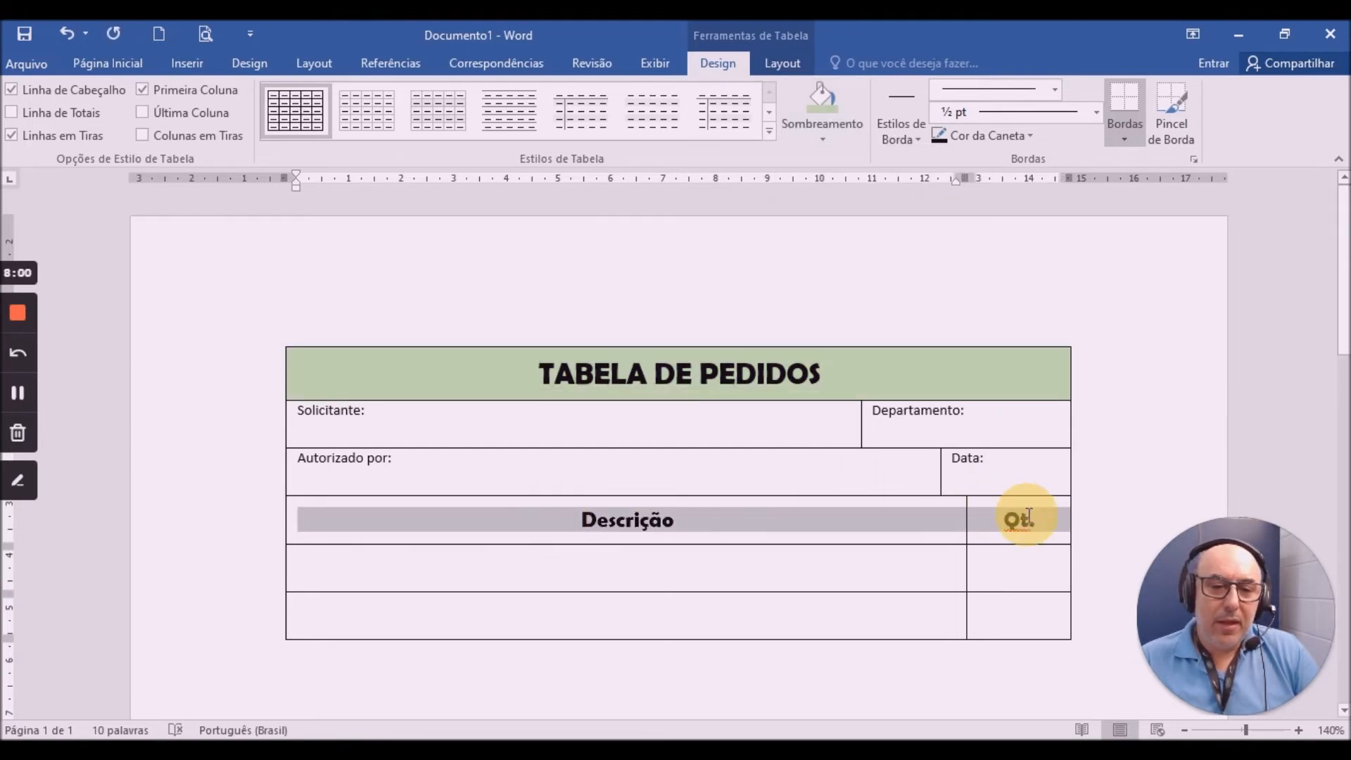
pyautogui.click(823, 140)
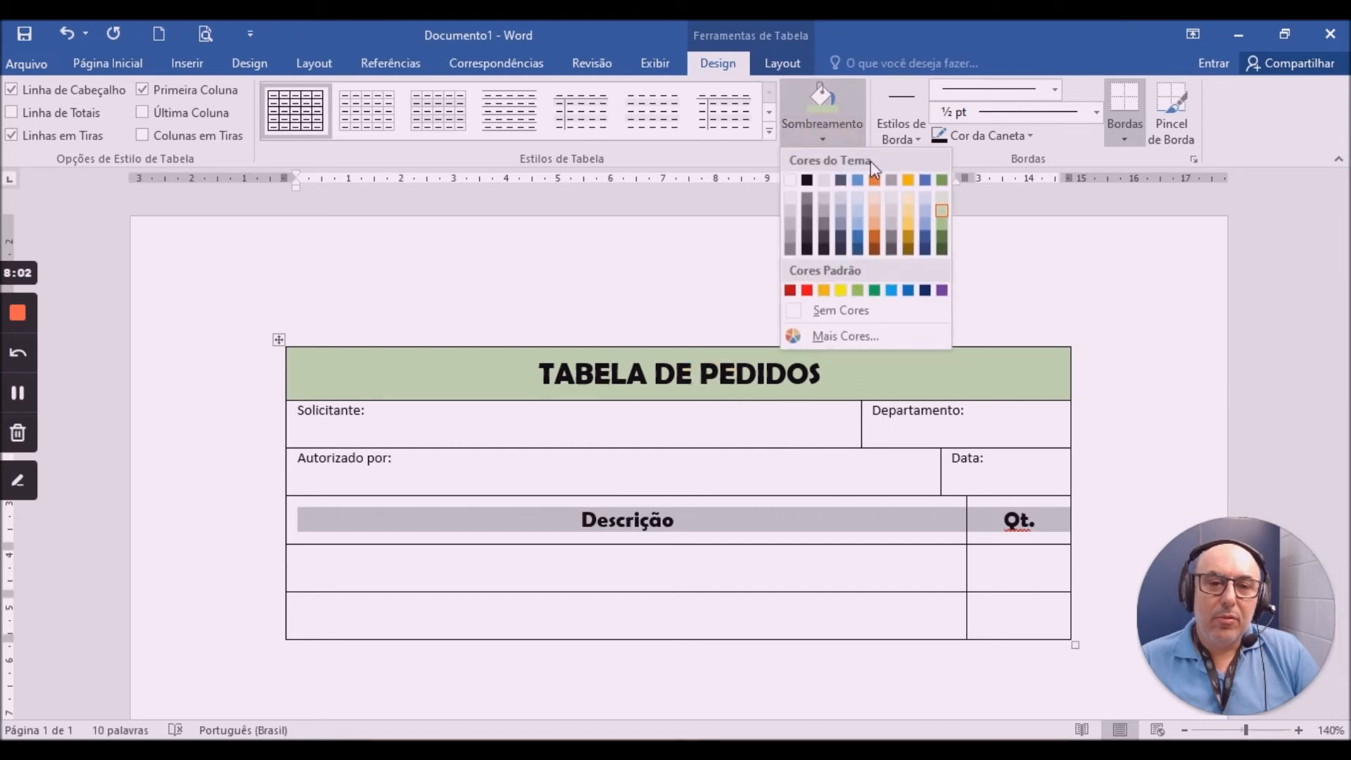
pyautogui.click(788, 215)
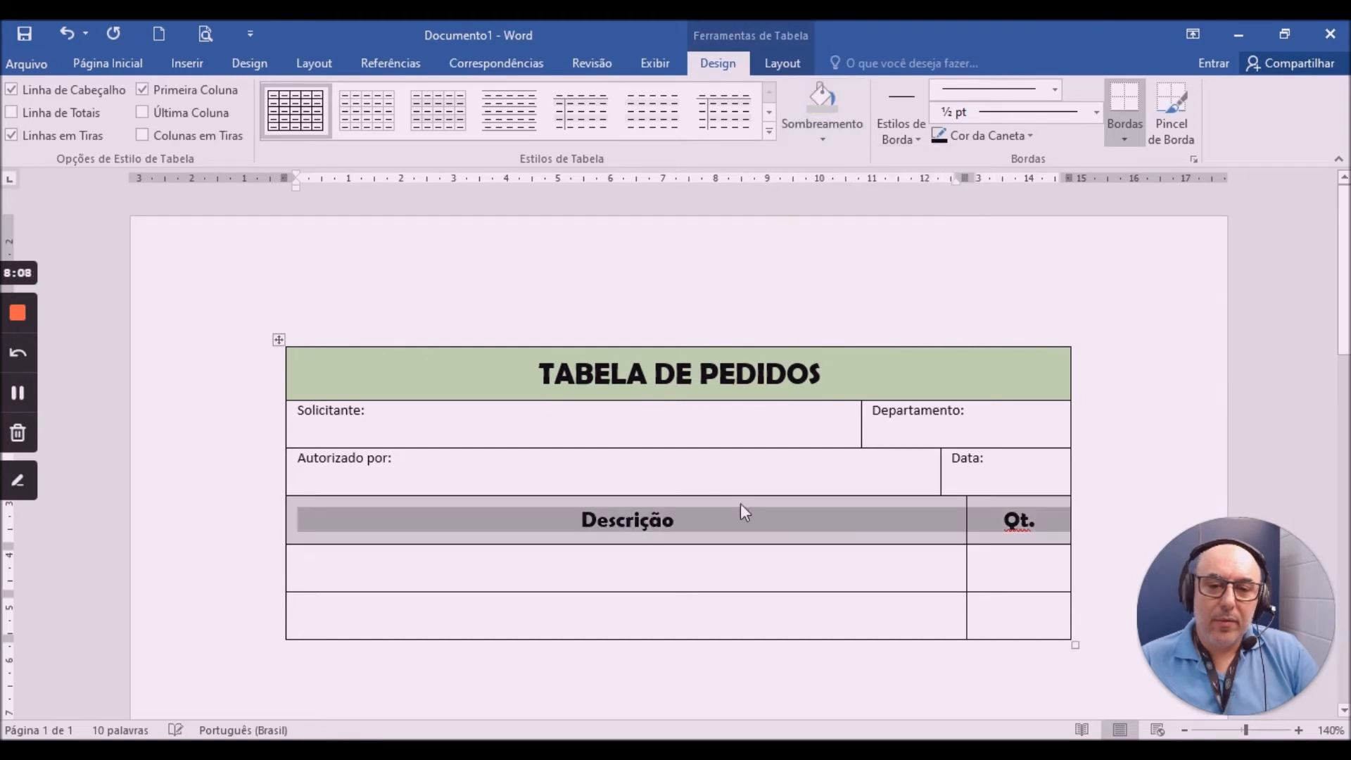
# Set the height of the "Descrição" heading row to 0,7 cm.
pyautogui.click(701, 534)
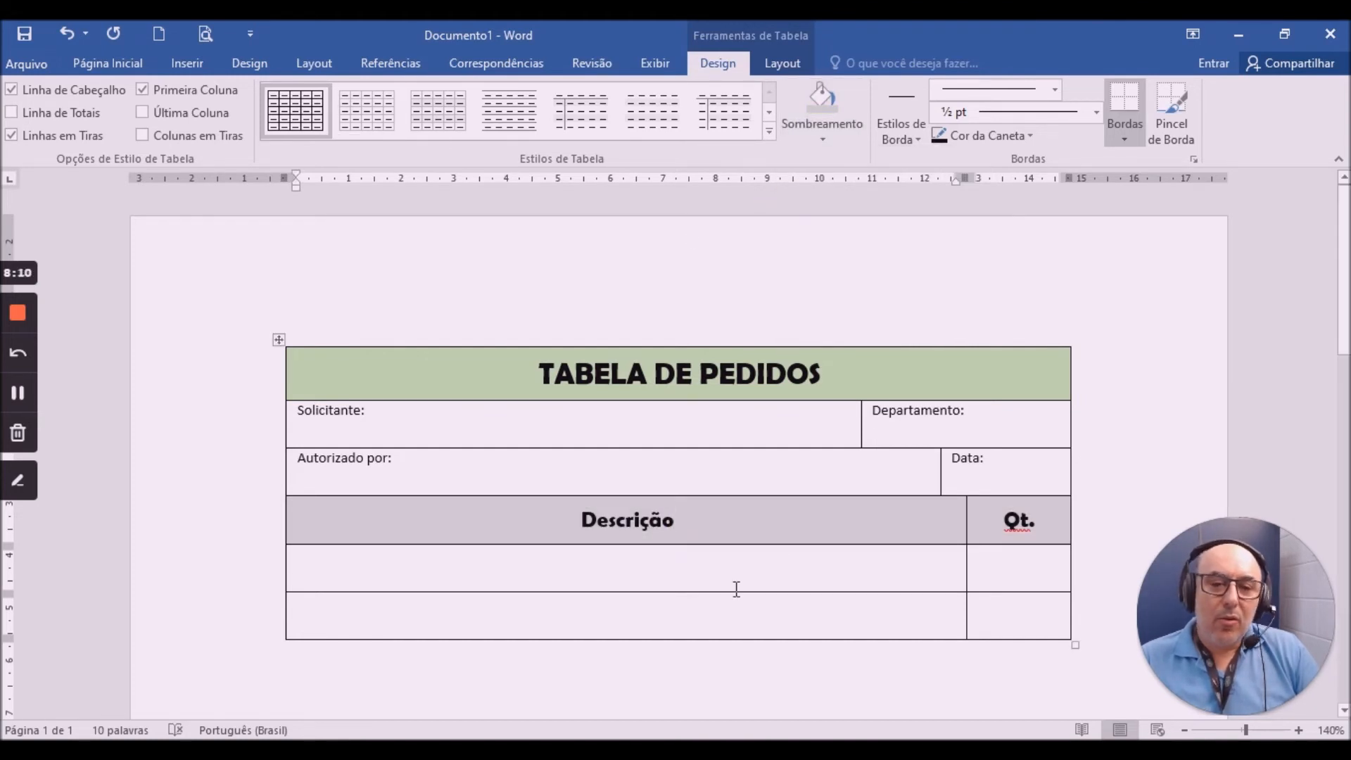
pyautogui.click(780, 62)
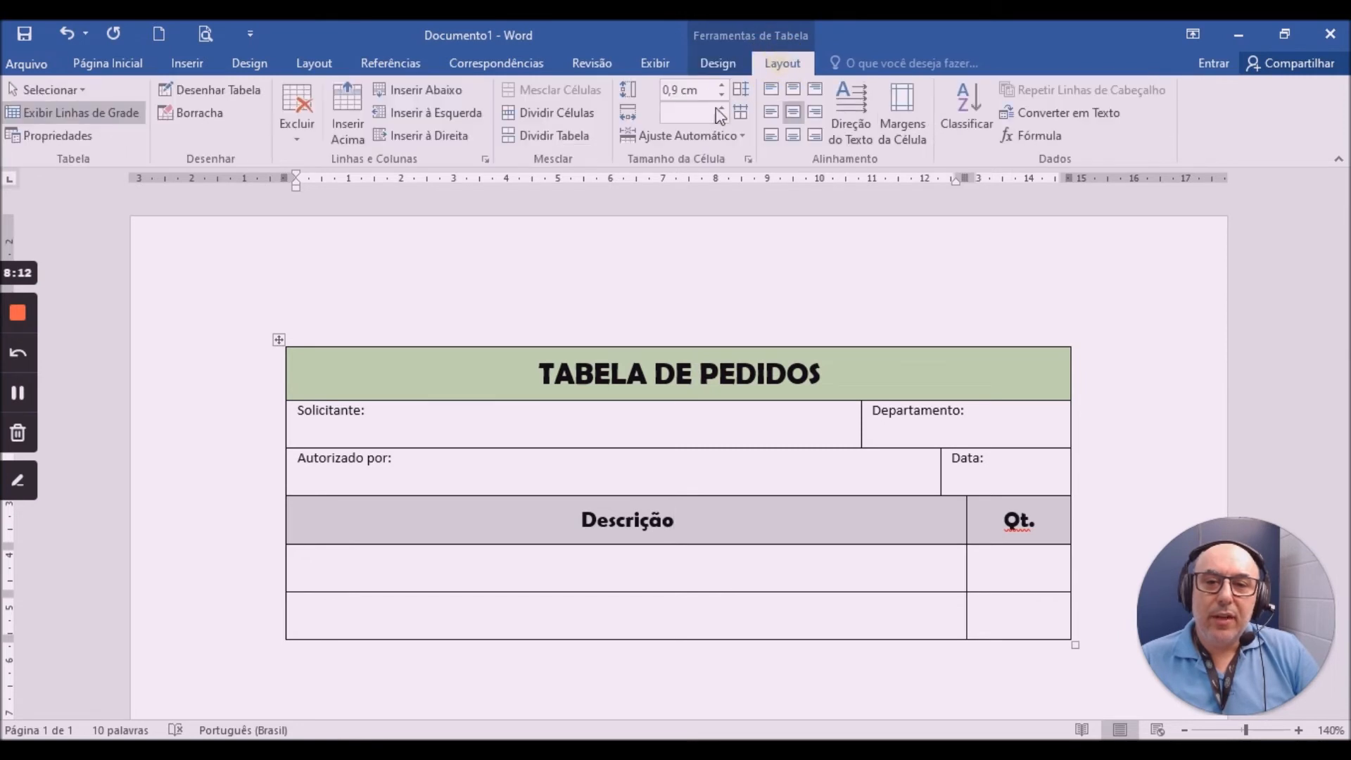
pyautogui.click(721, 95)
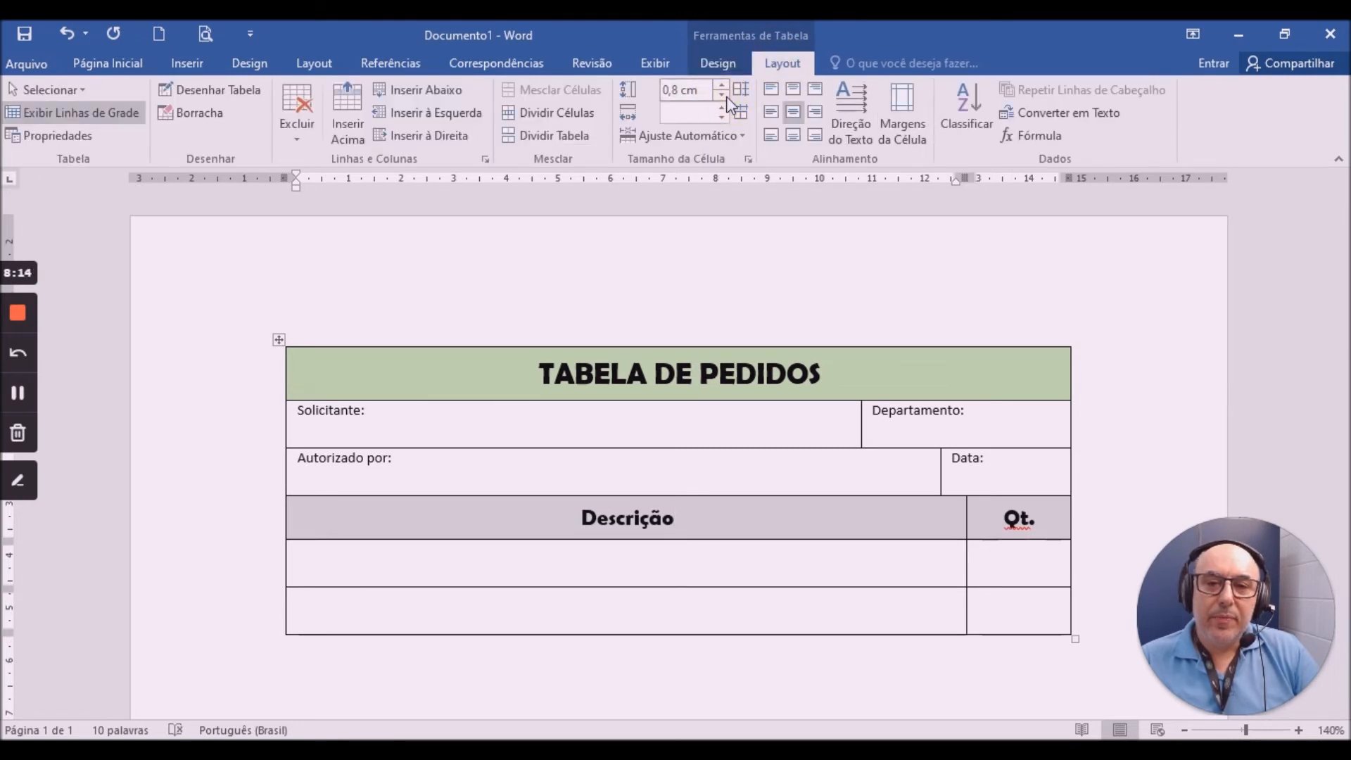
pyautogui.click(721, 95)
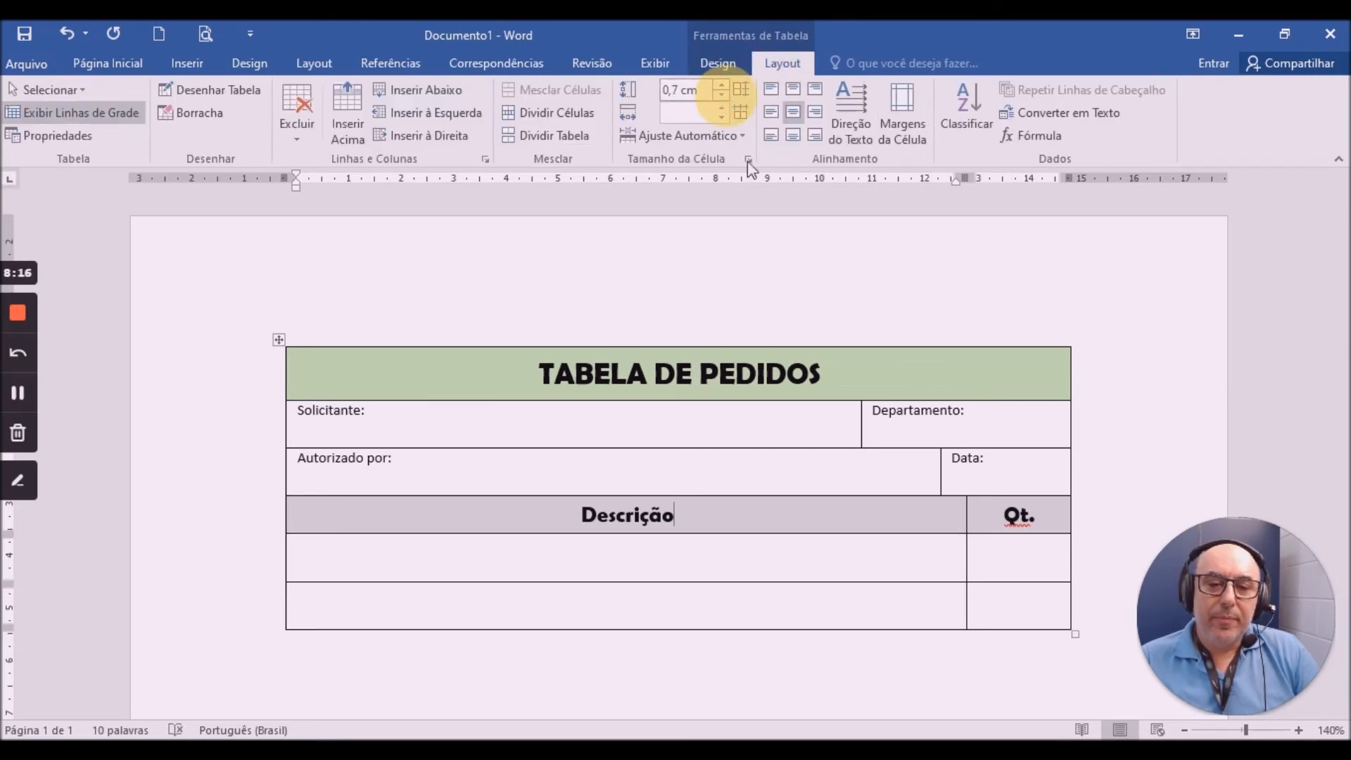
# Set the height of the two empty rows below the headings to 0,7 cm.
pyautogui.click(631, 563)
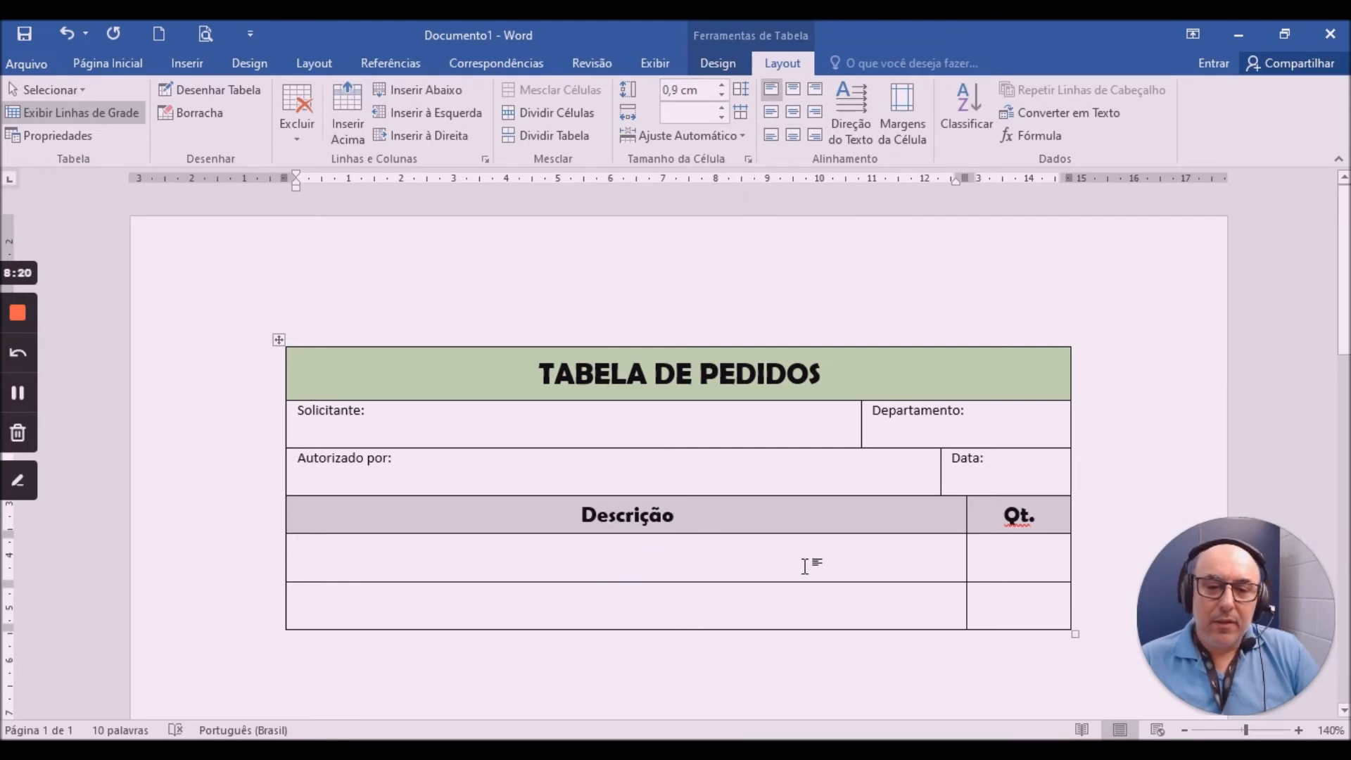
pyautogui.moveTo(915, 563); pyautogui.dragTo(1004, 606)
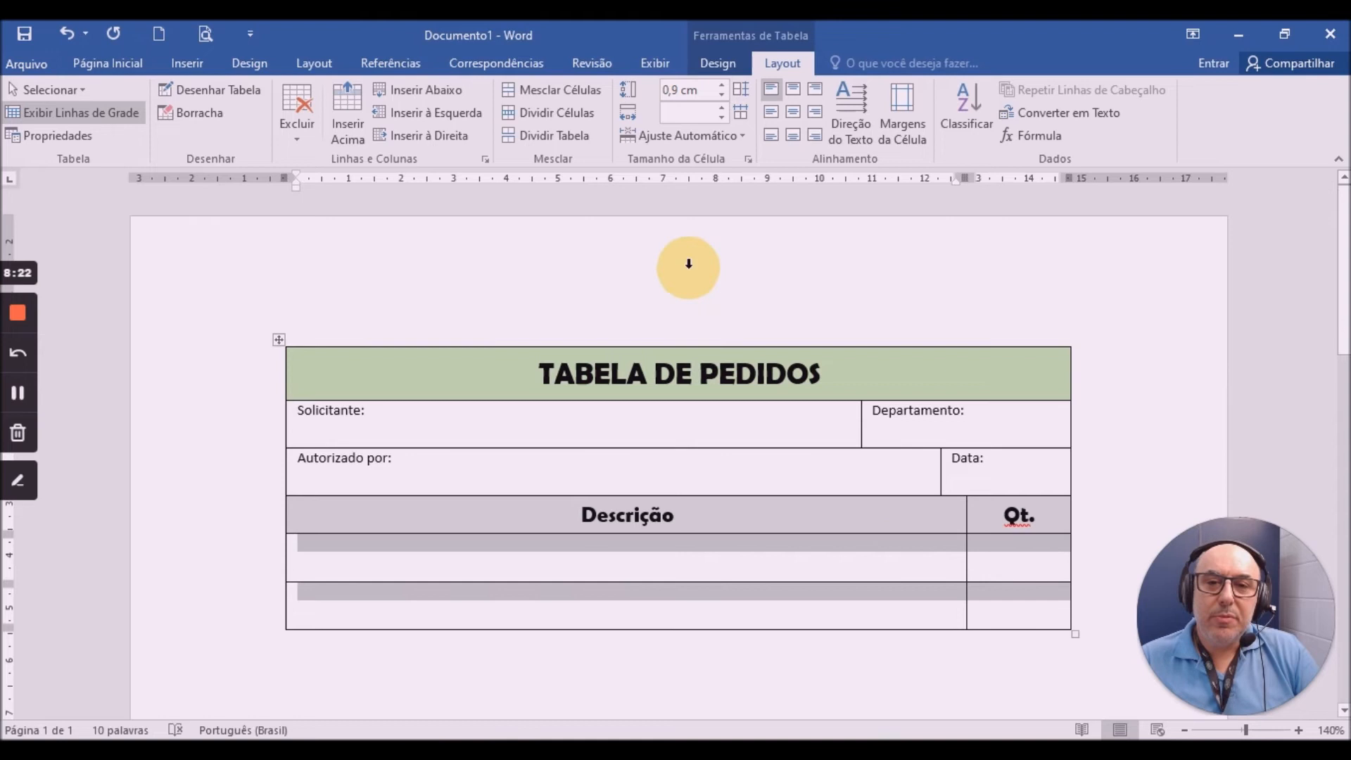
pyautogui.click(722, 104)
pyautogui.click(722, 103)
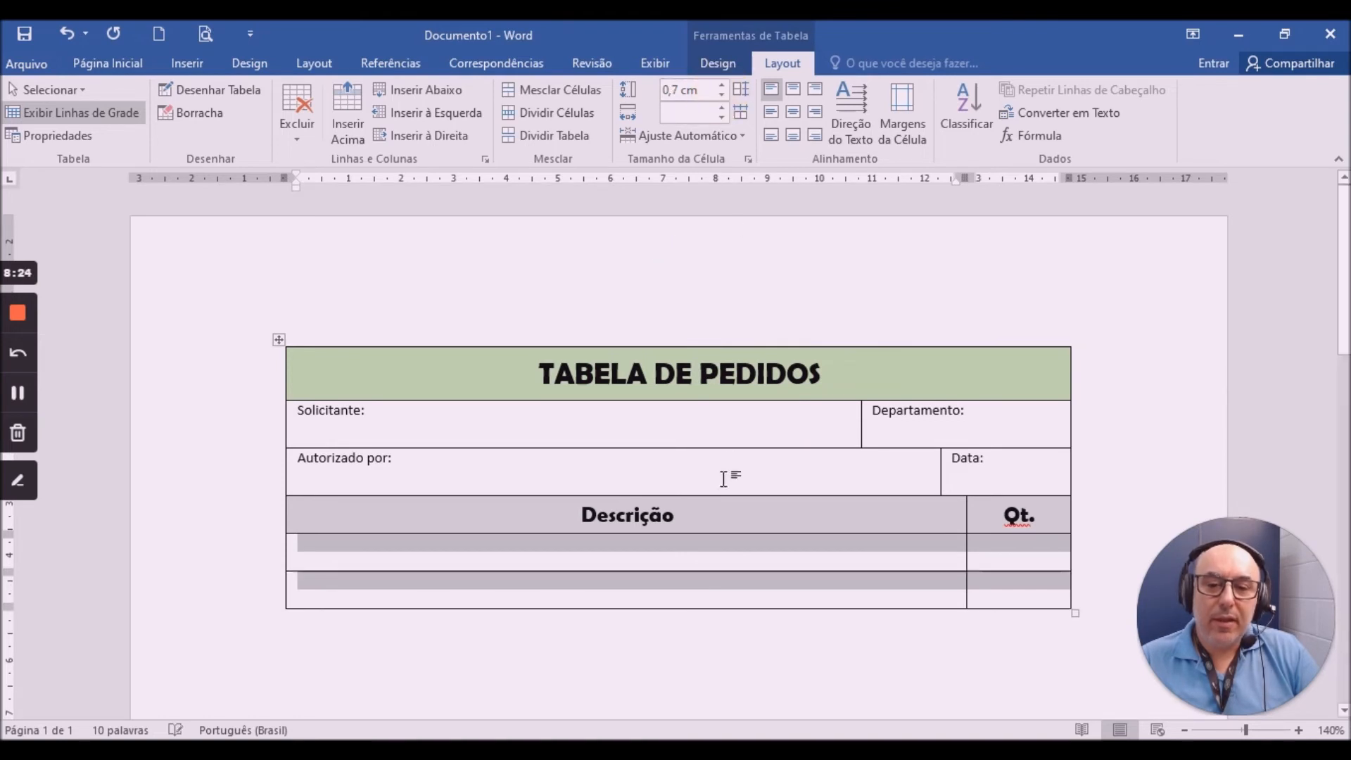
pyautogui.click(704, 547)
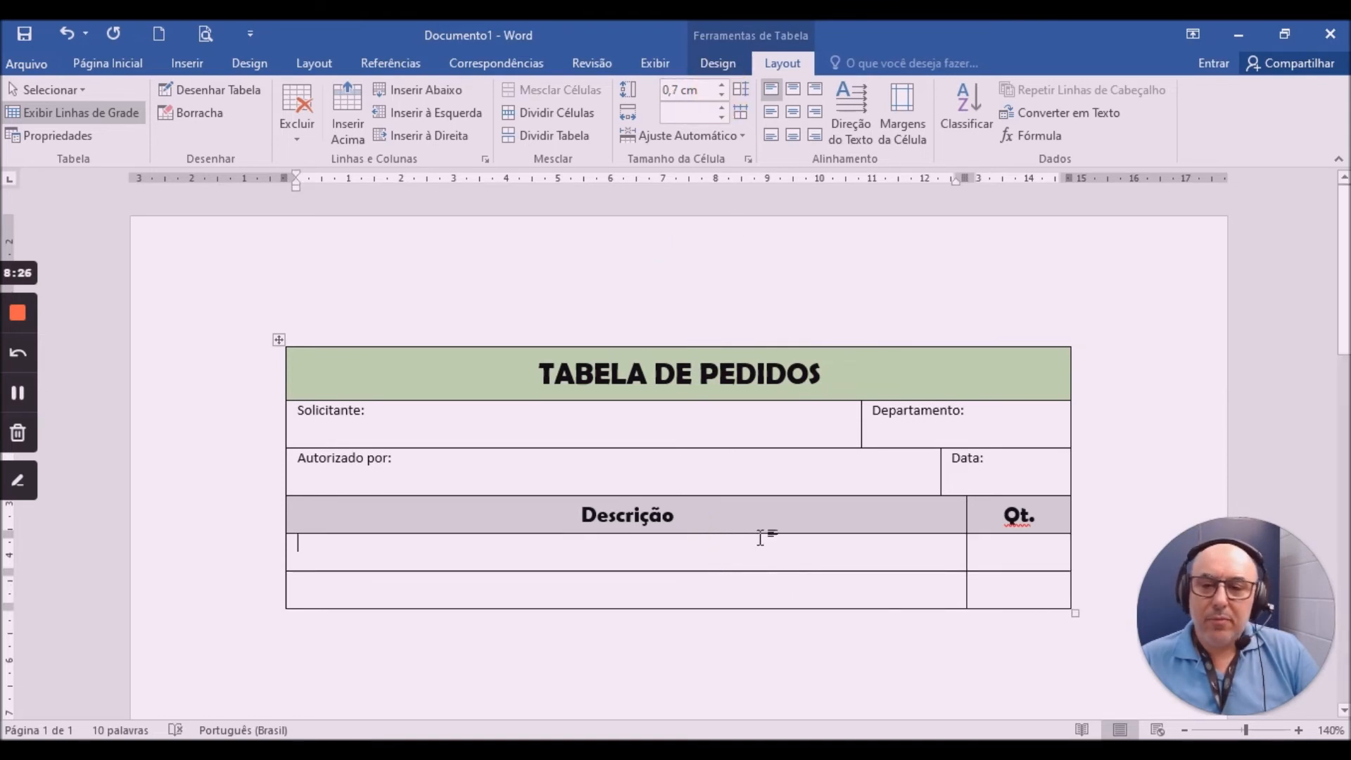
# Insert five new rows below the table's last row.
pyautogui.click(831, 591)
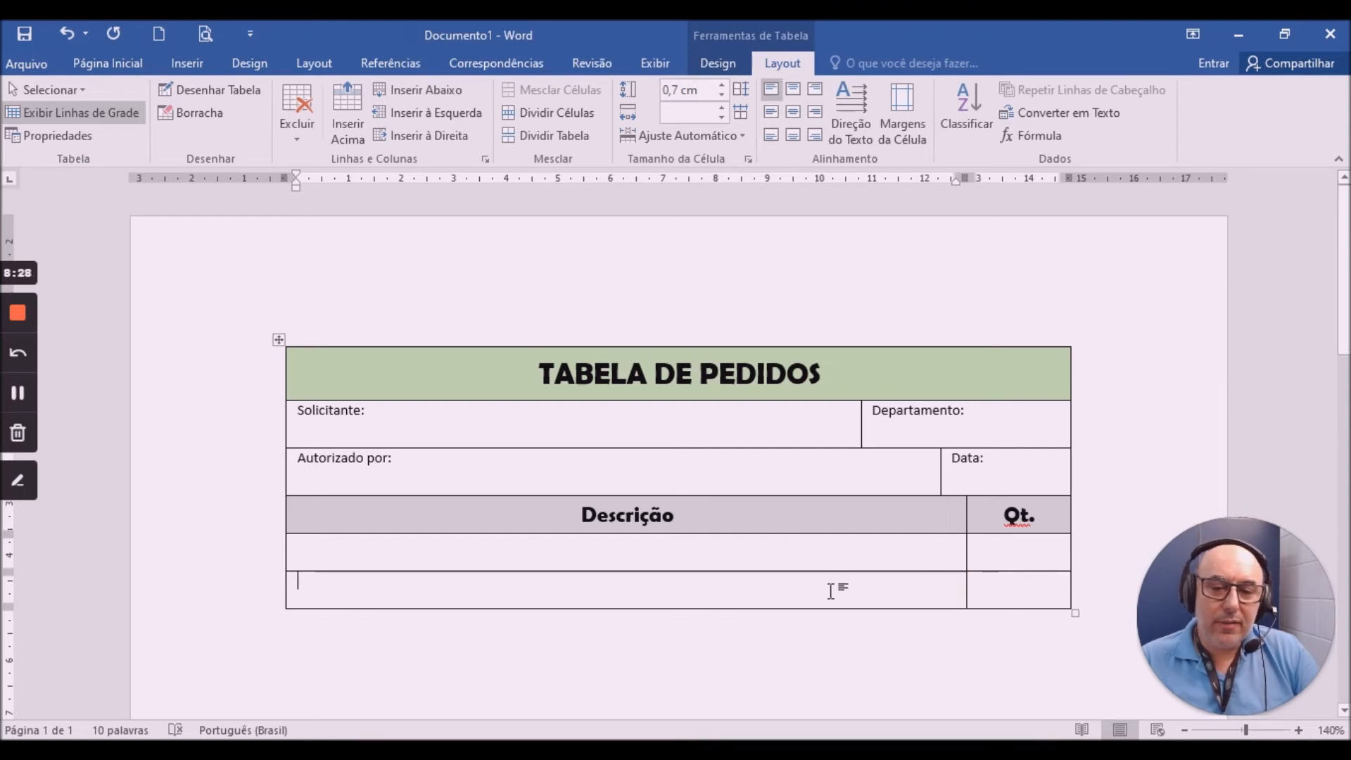
pyautogui.scroll(-2, 578, 593)
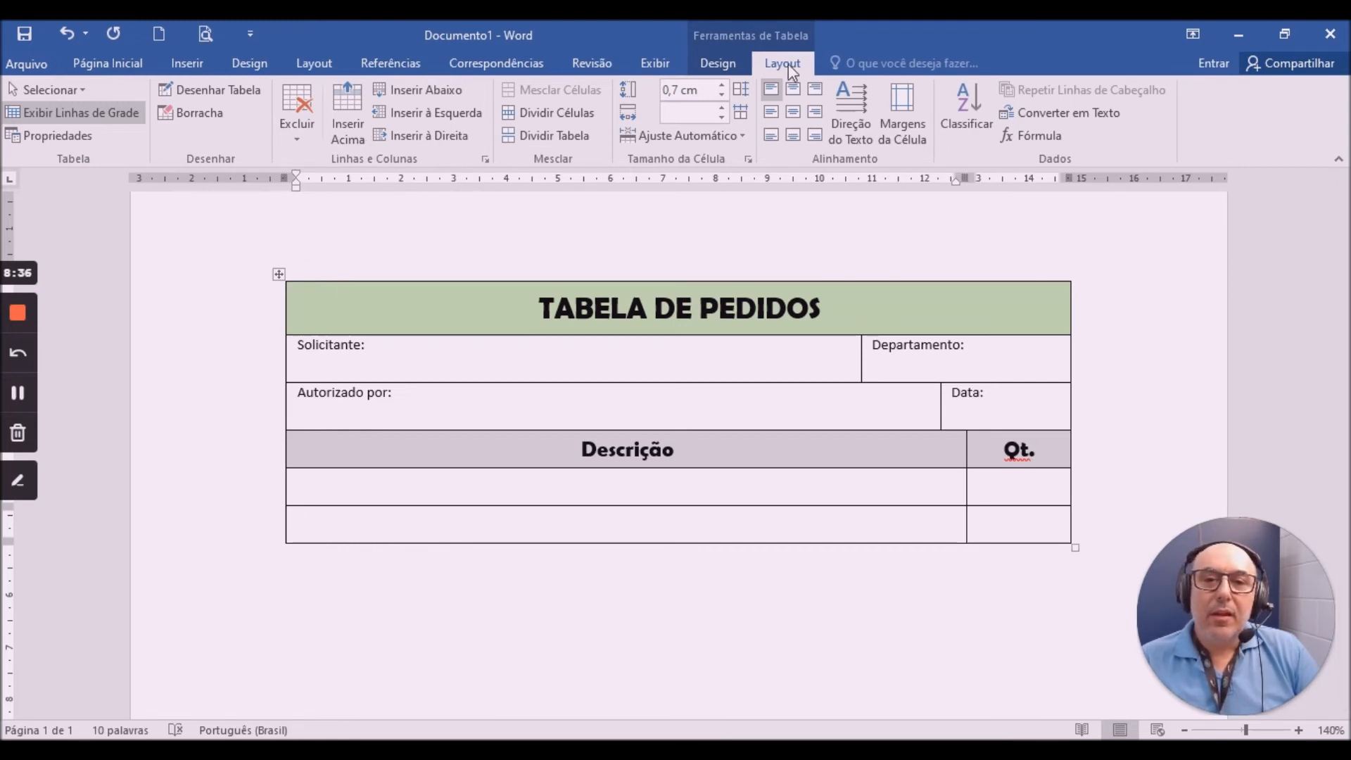
pyautogui.click(438, 90)
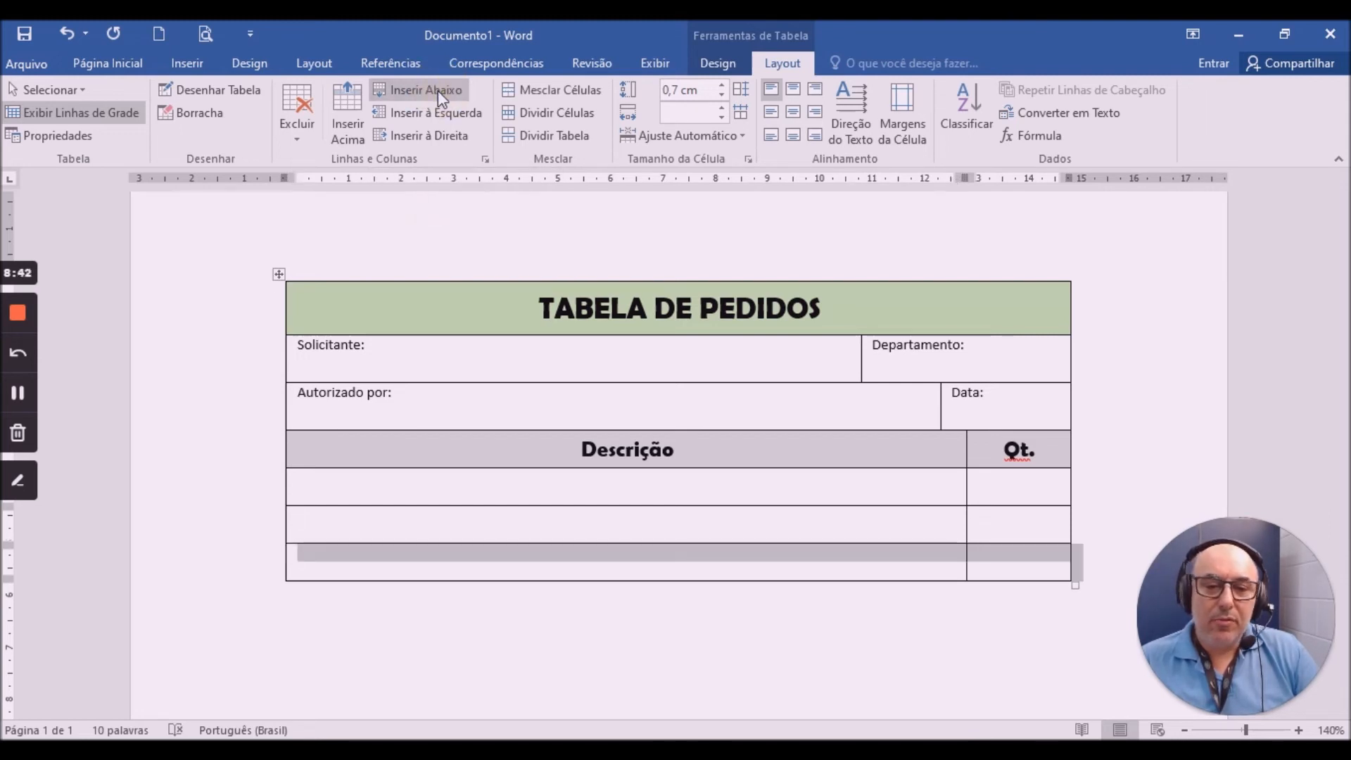
pyautogui.click(438, 90)
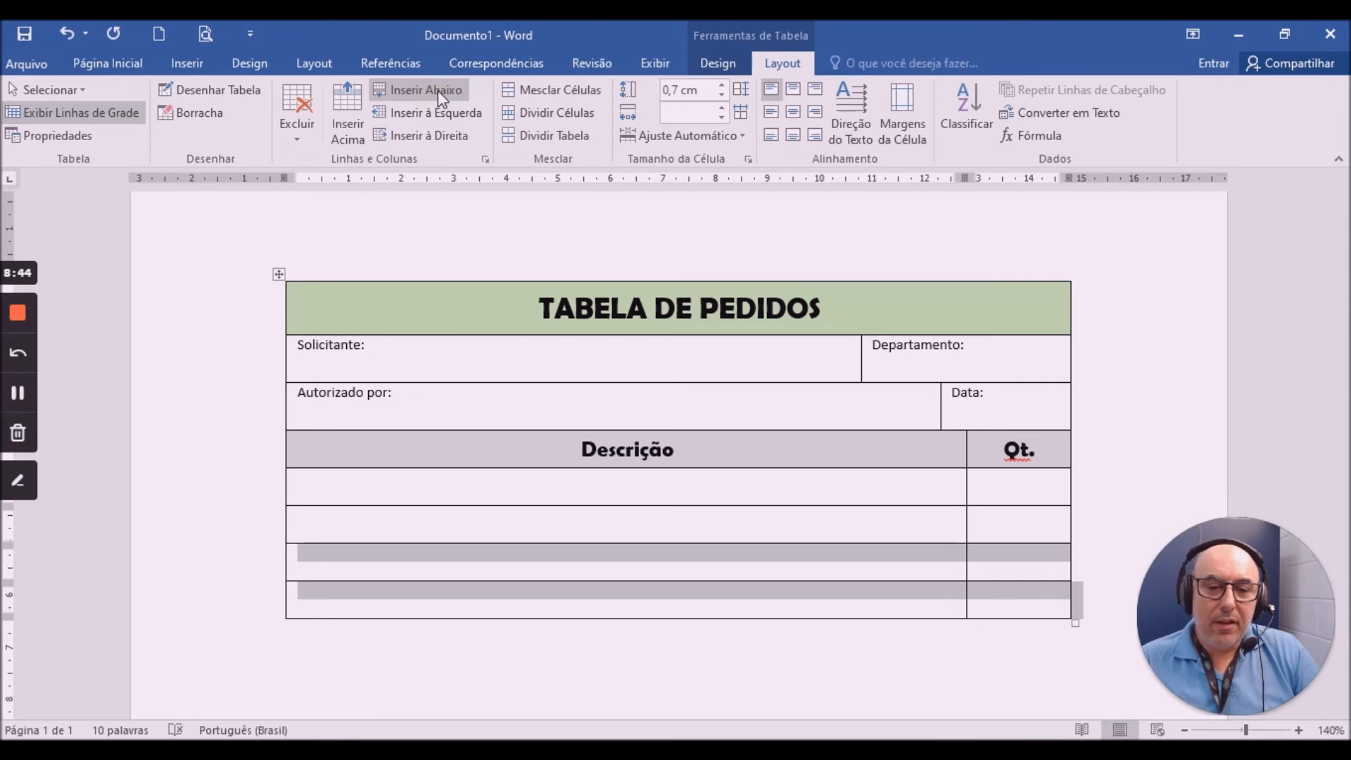
pyautogui.click(438, 90)
pyautogui.click(438, 90)
pyautogui.click(438, 90)
pyautogui.scroll(-1, 425, 316)
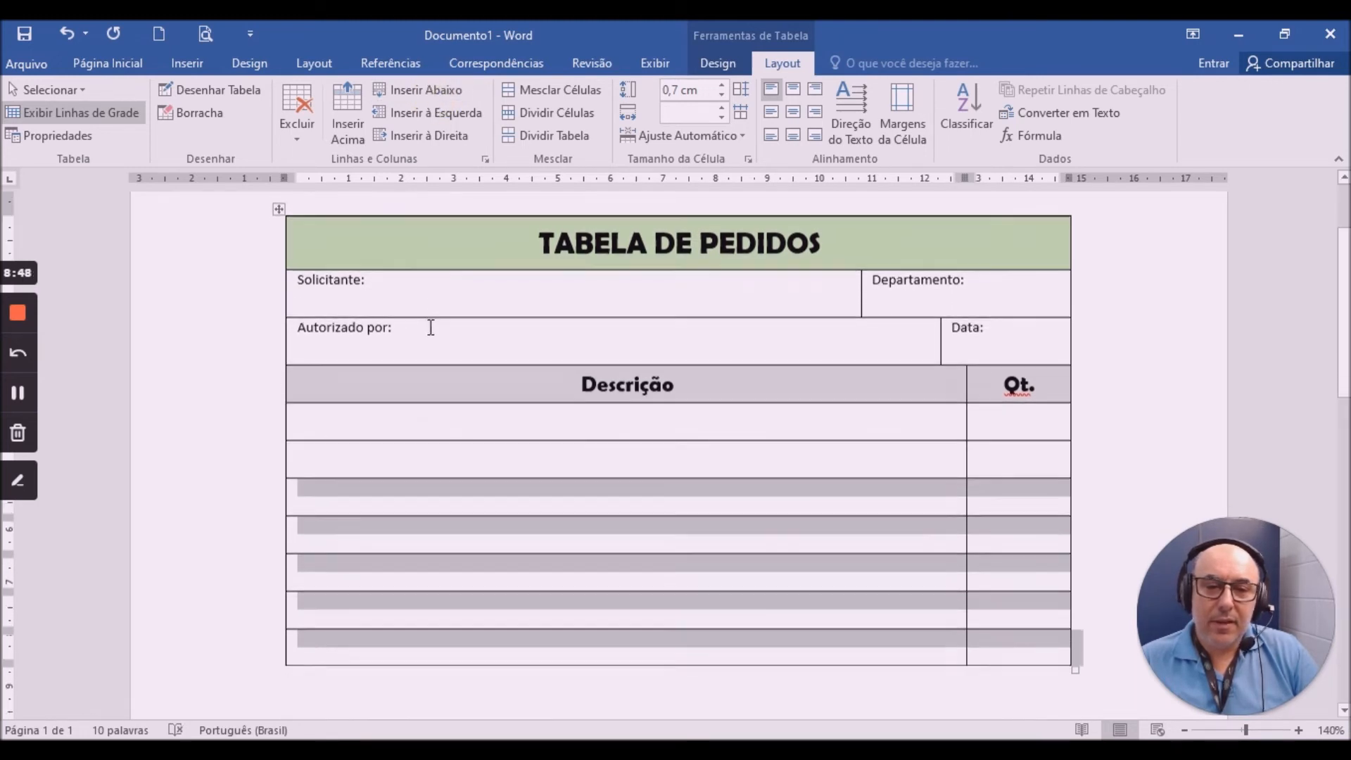
pyautogui.click(663, 611)
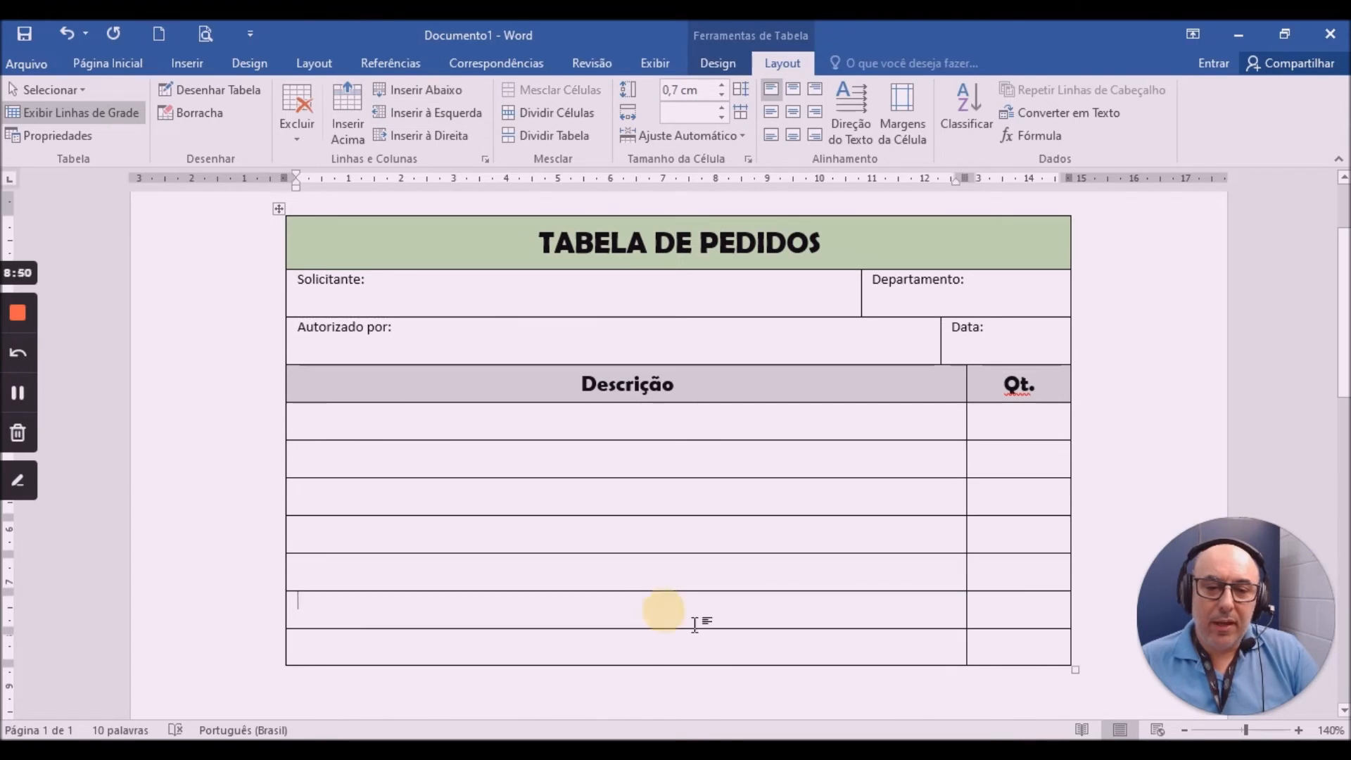
# Add four more empty rows below the table's last row.
pyautogui.click(1184, 730)
pyautogui.click(1184, 730)
pyautogui.scroll(-1, 669, 442)
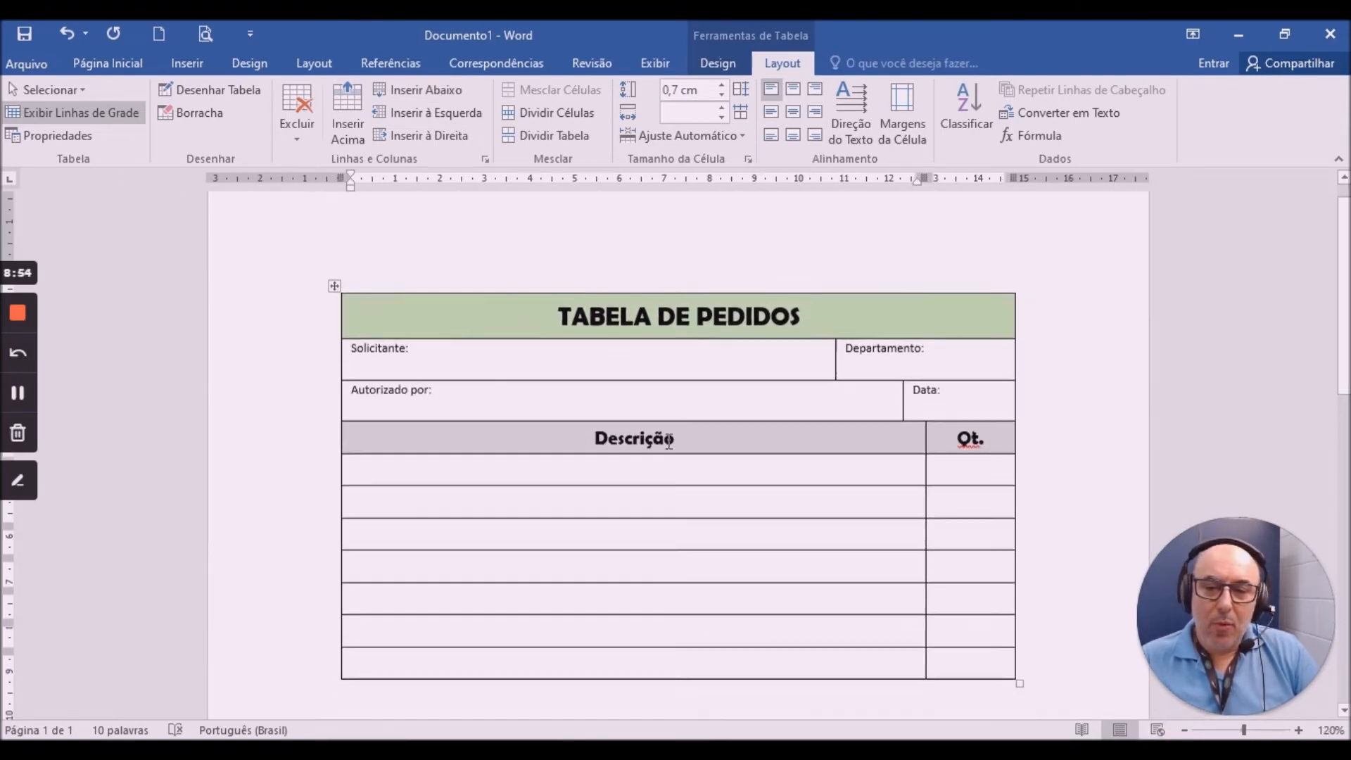
pyautogui.scroll(-1, 668, 442)
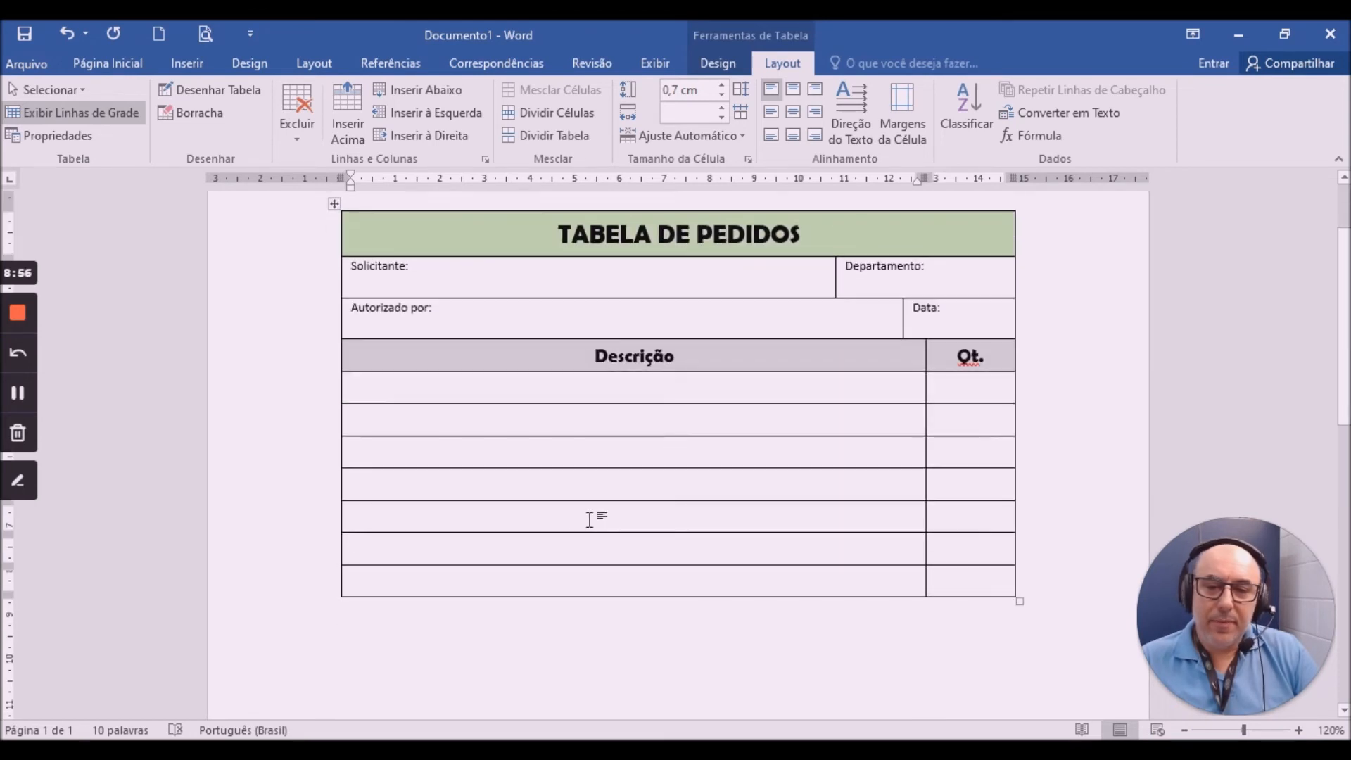
pyautogui.click(464, 579)
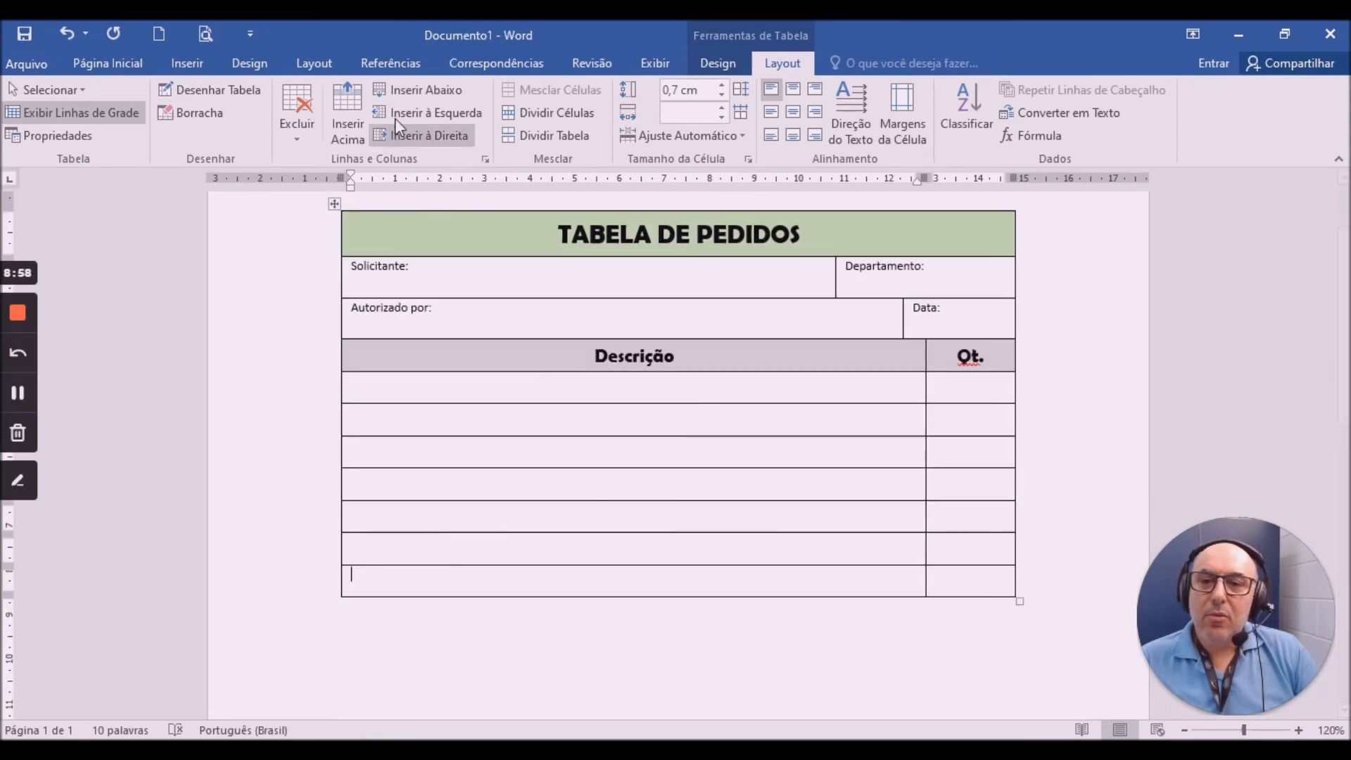
pyautogui.scroll(-2, 575, 588)
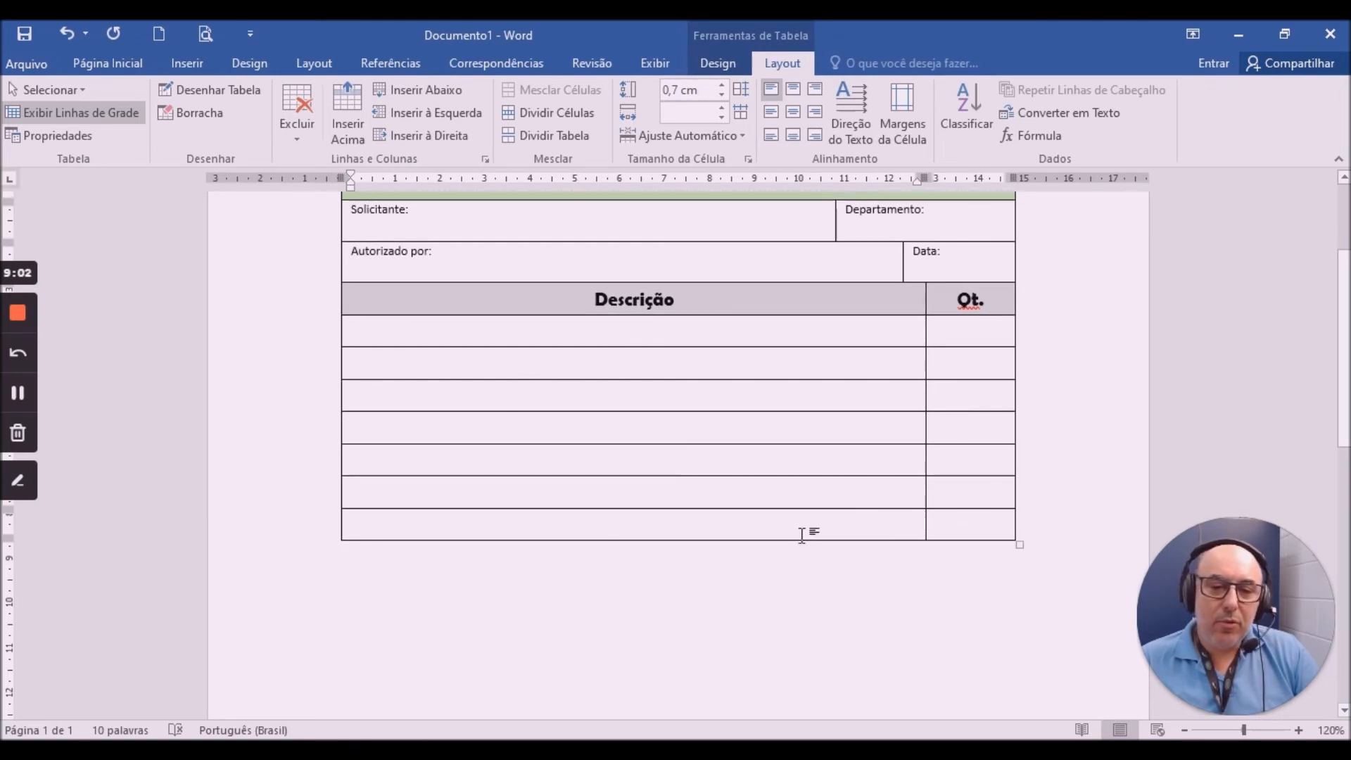
pyautogui.click(420, 90)
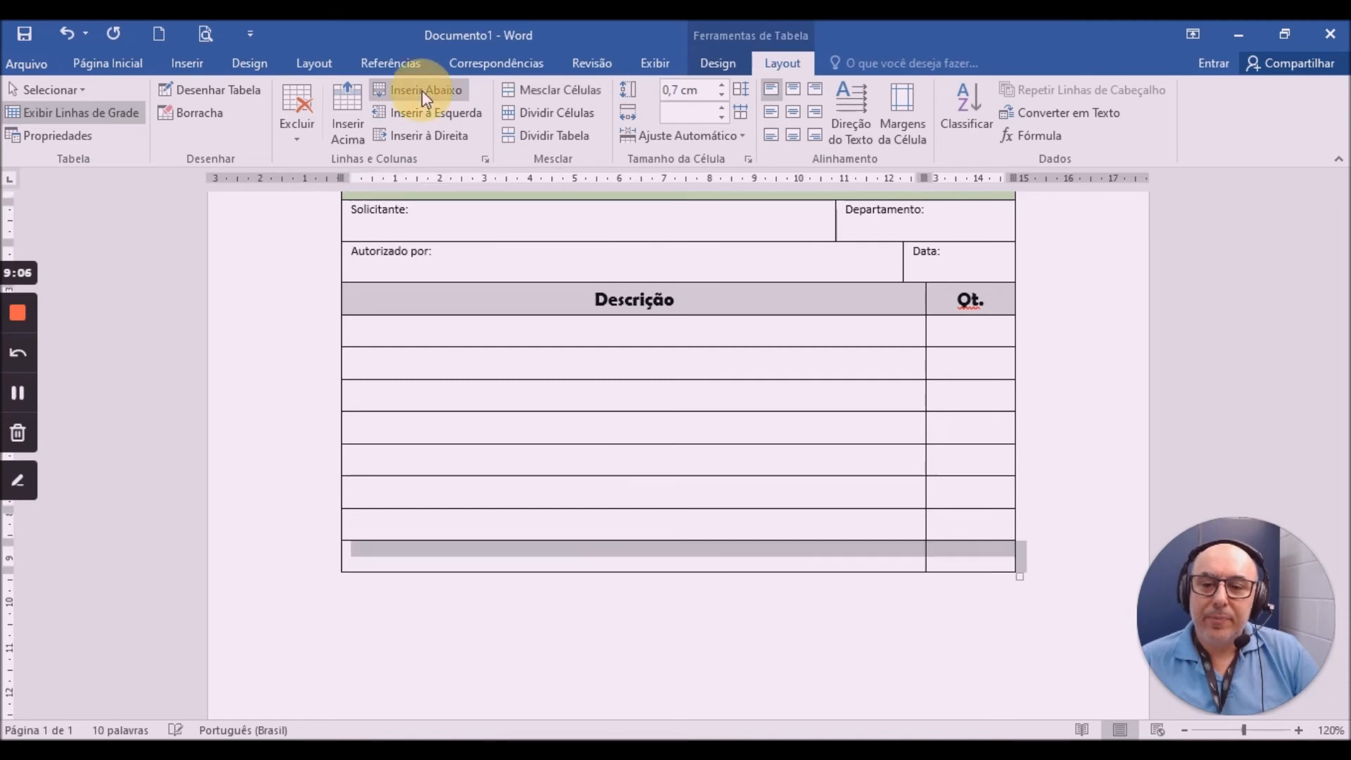
pyautogui.click(421, 90)
pyautogui.click(420, 90)
pyautogui.click(420, 90)
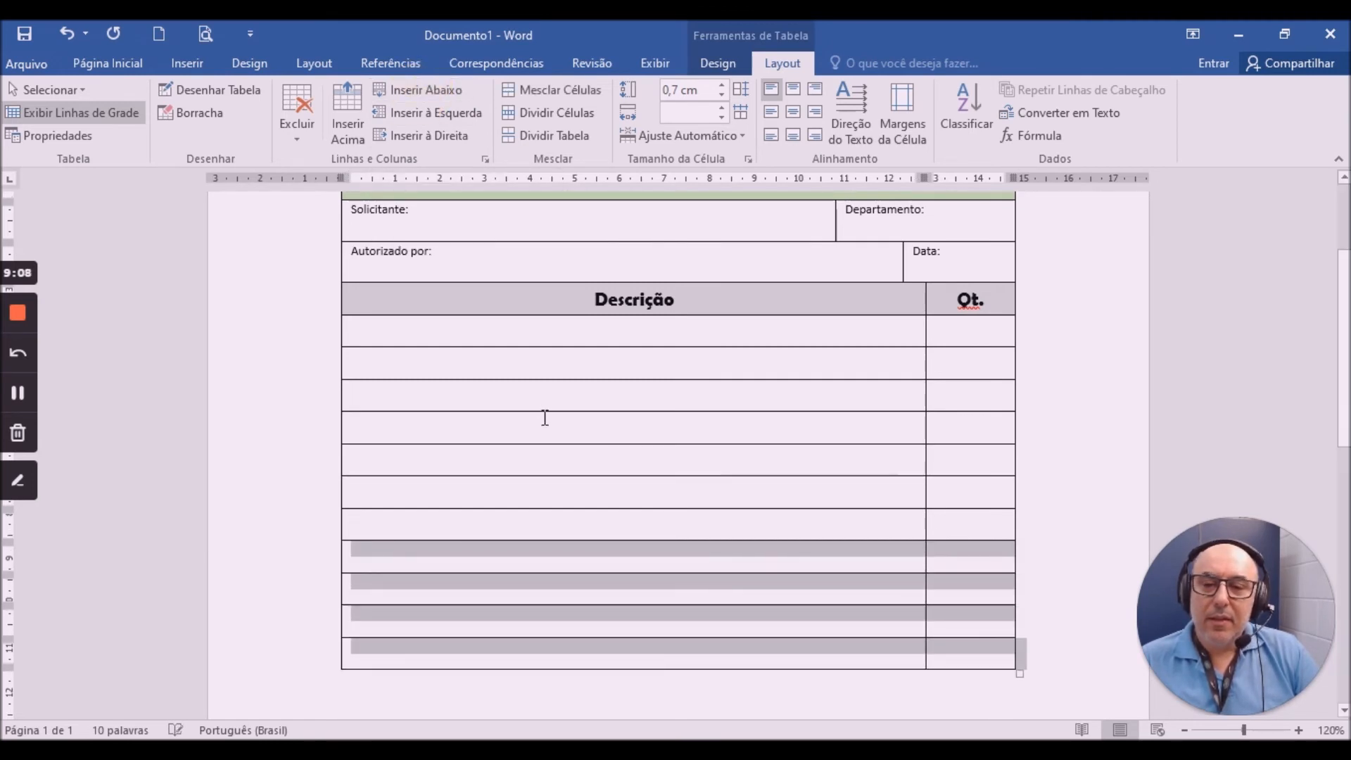
# Extend the table with another five empty rows below its last row.
pyautogui.scroll(3, 545, 417)
pyautogui.scroll(-5, 544, 417)
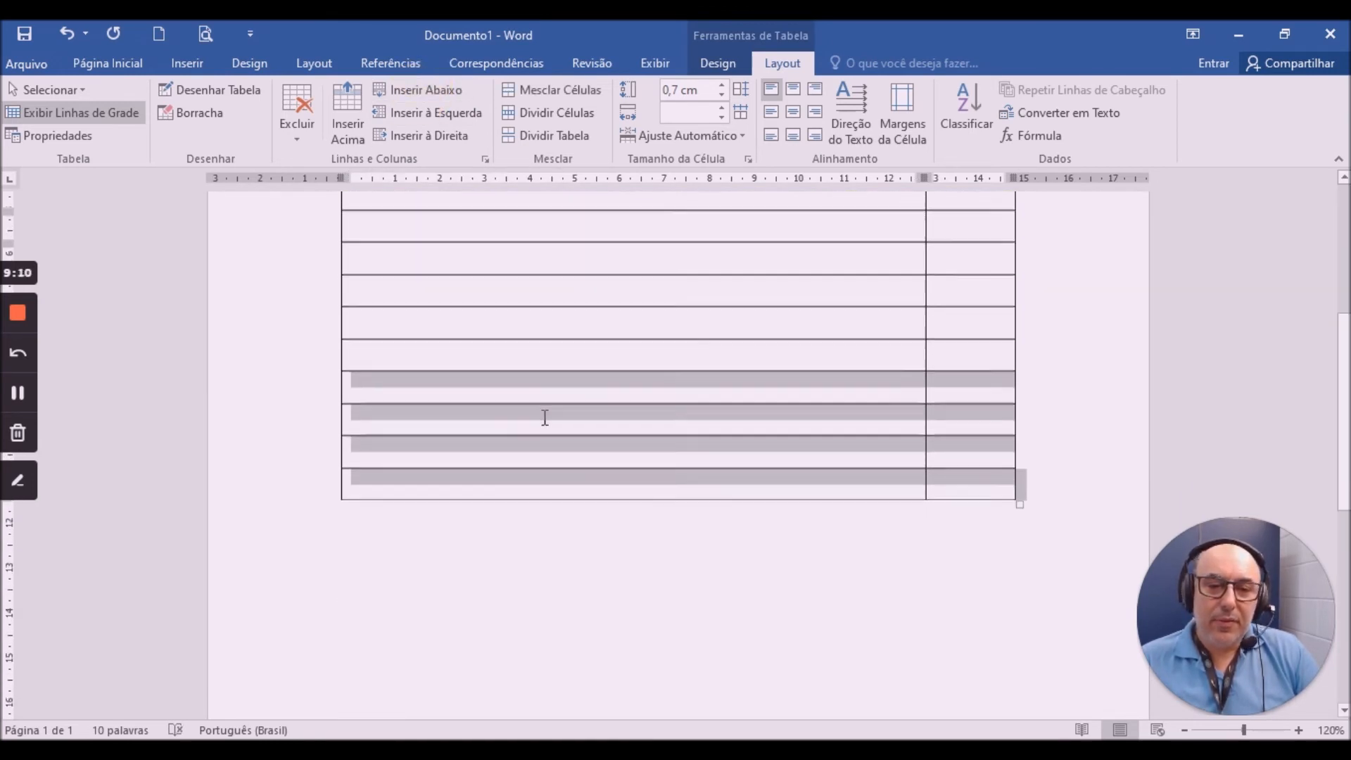
pyautogui.click(421, 90)
pyautogui.scroll(-2, 552, 452)
pyautogui.scroll(-1, 553, 451)
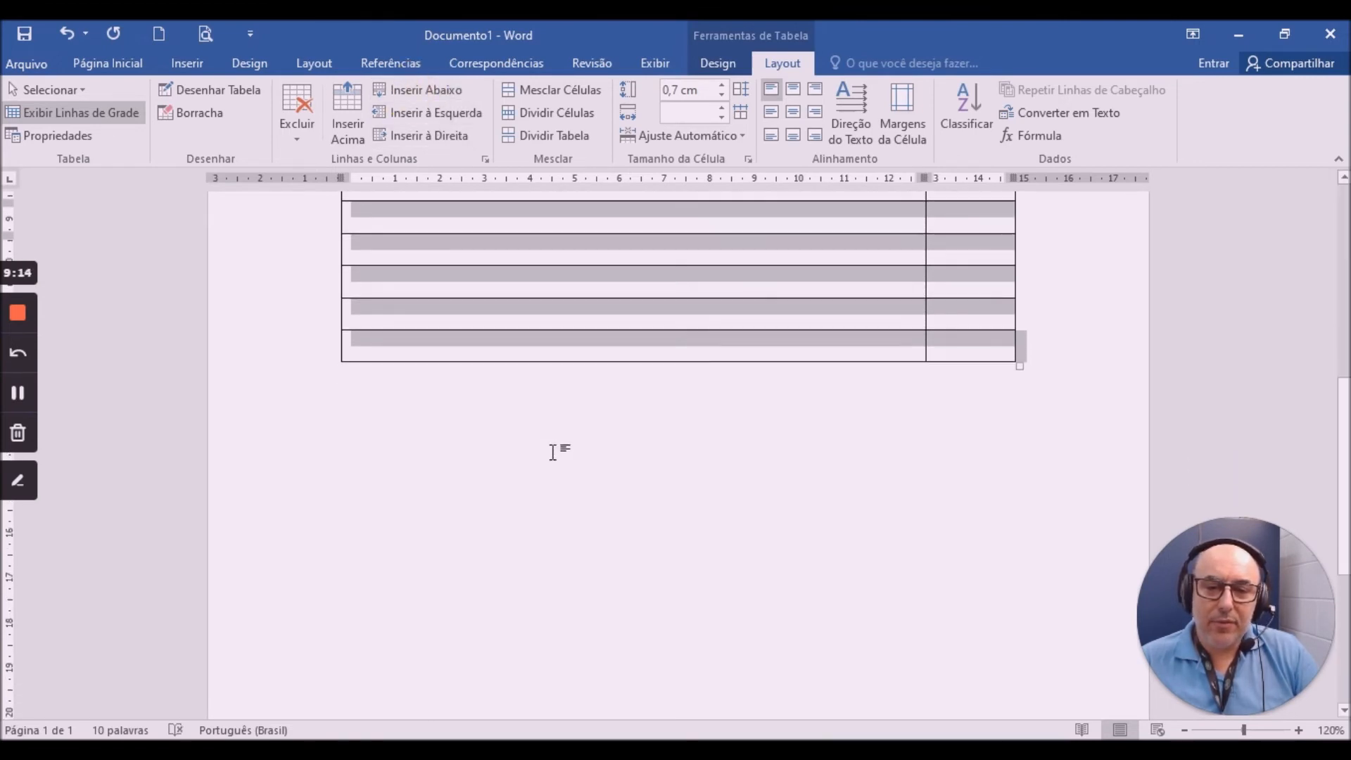
pyautogui.scroll(2, 553, 451)
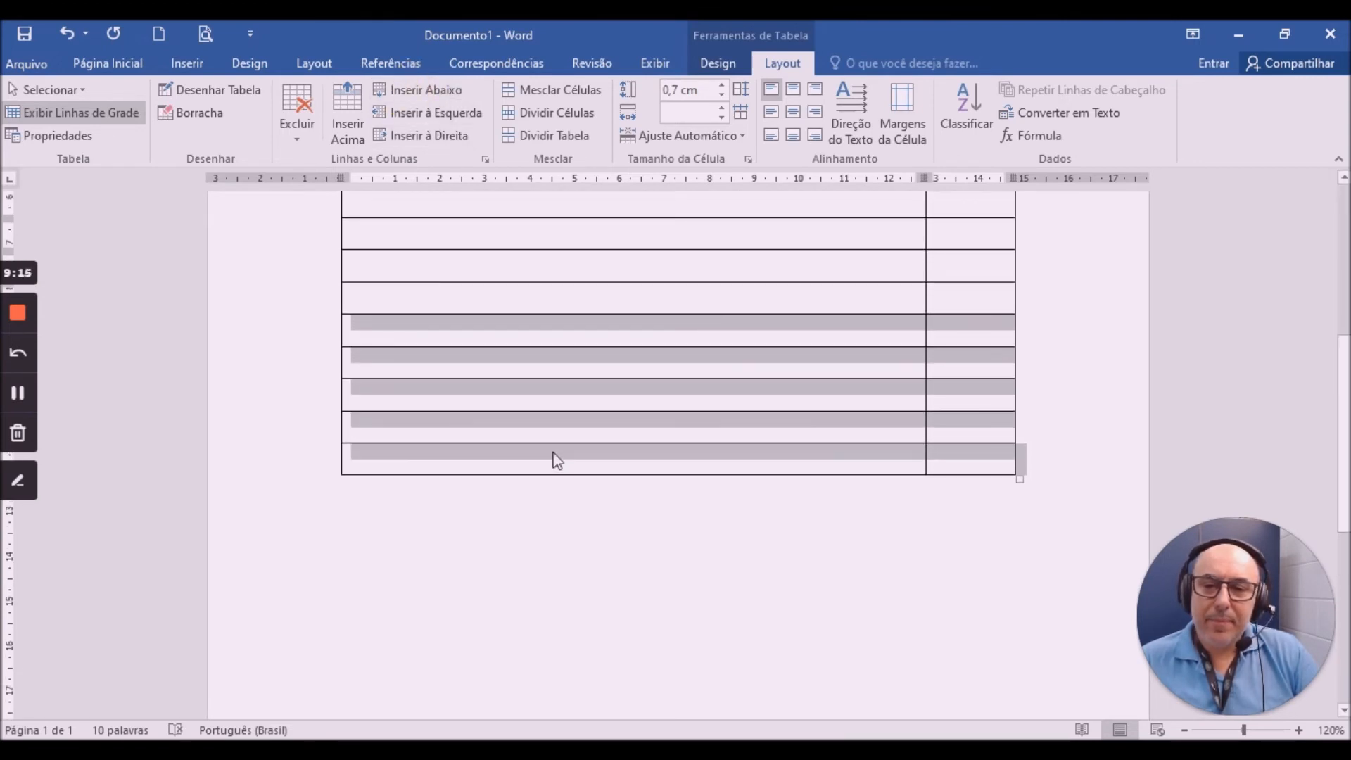
pyautogui.click(411, 93)
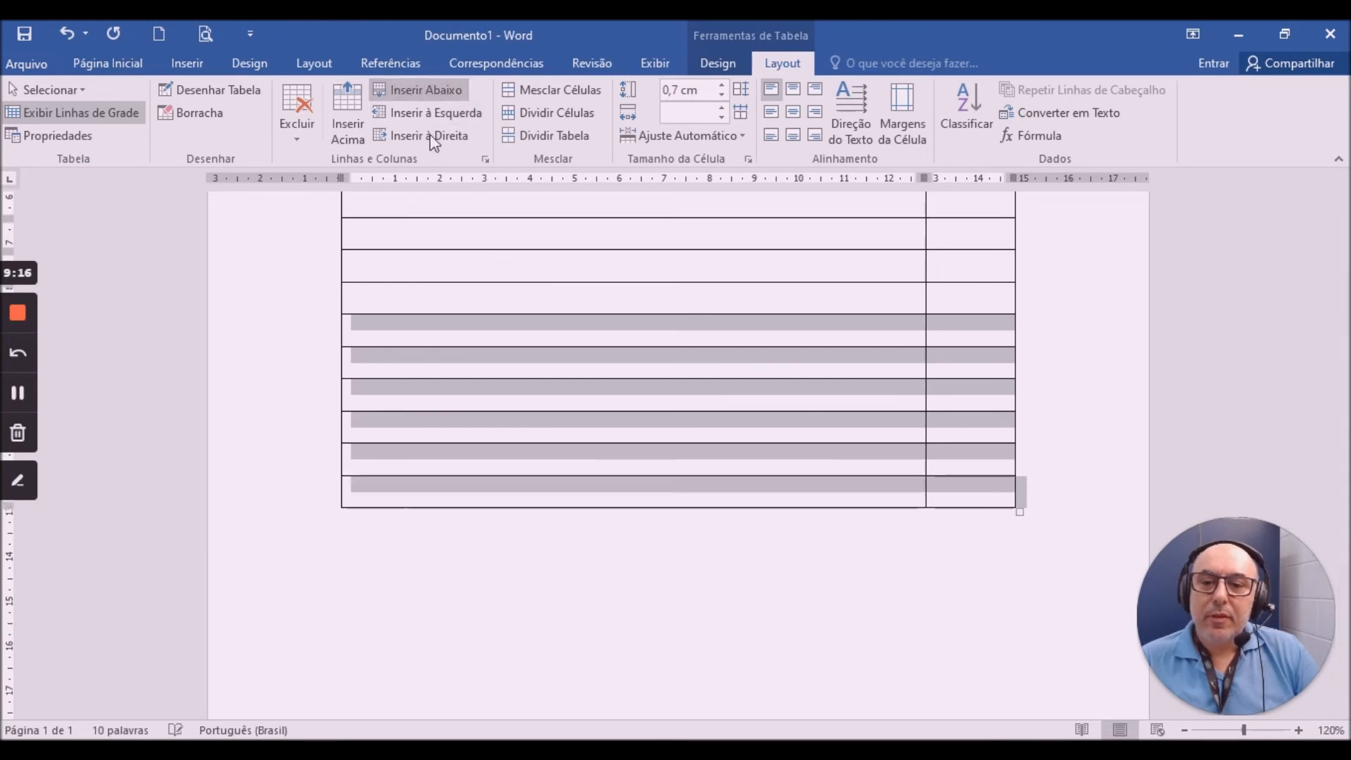
pyautogui.click(415, 90)
pyautogui.click(415, 90)
pyautogui.click(415, 90)
pyautogui.scroll(-3, 551, 497)
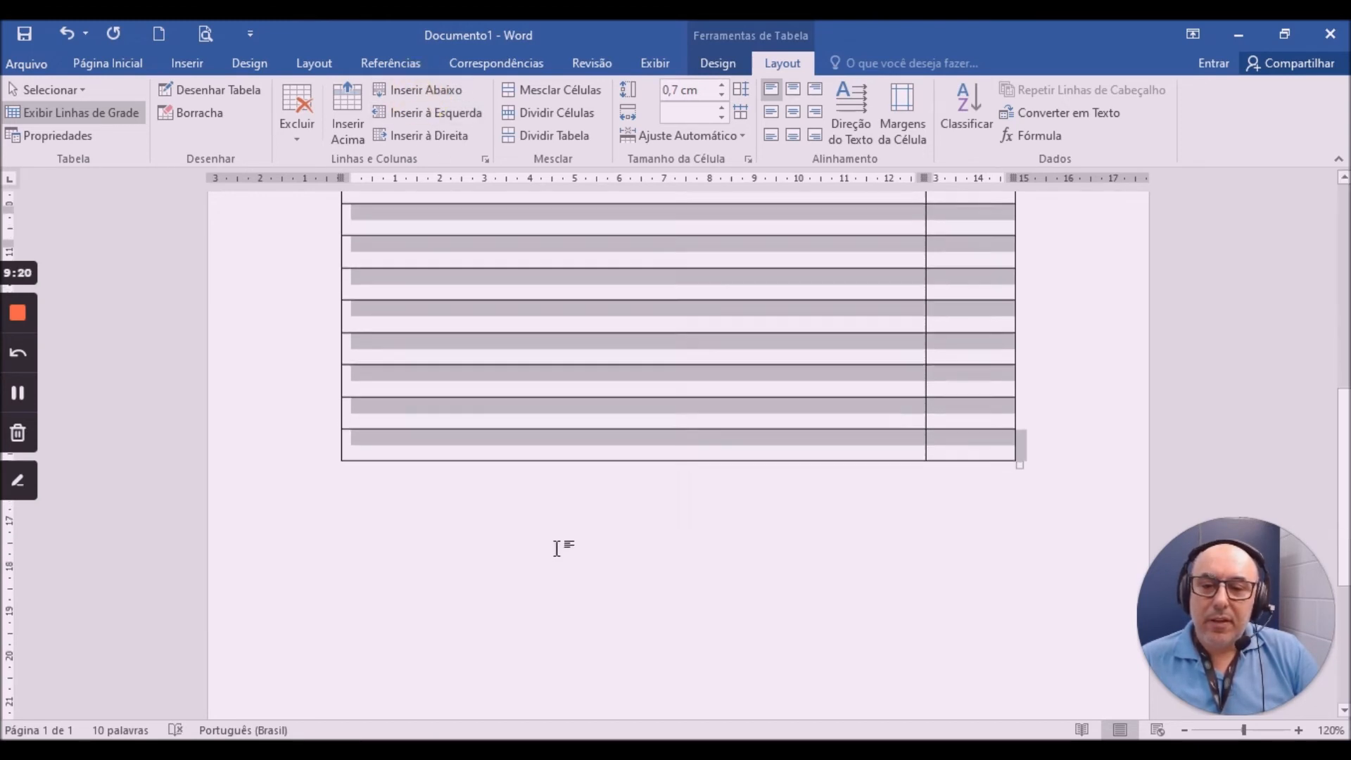
# Enter "Data do Pedido:" in the first cell of the table's last row and set that row's height to 1 cm.
pyautogui.click(467, 422)
pyautogui.scroll(2, 552, 577)
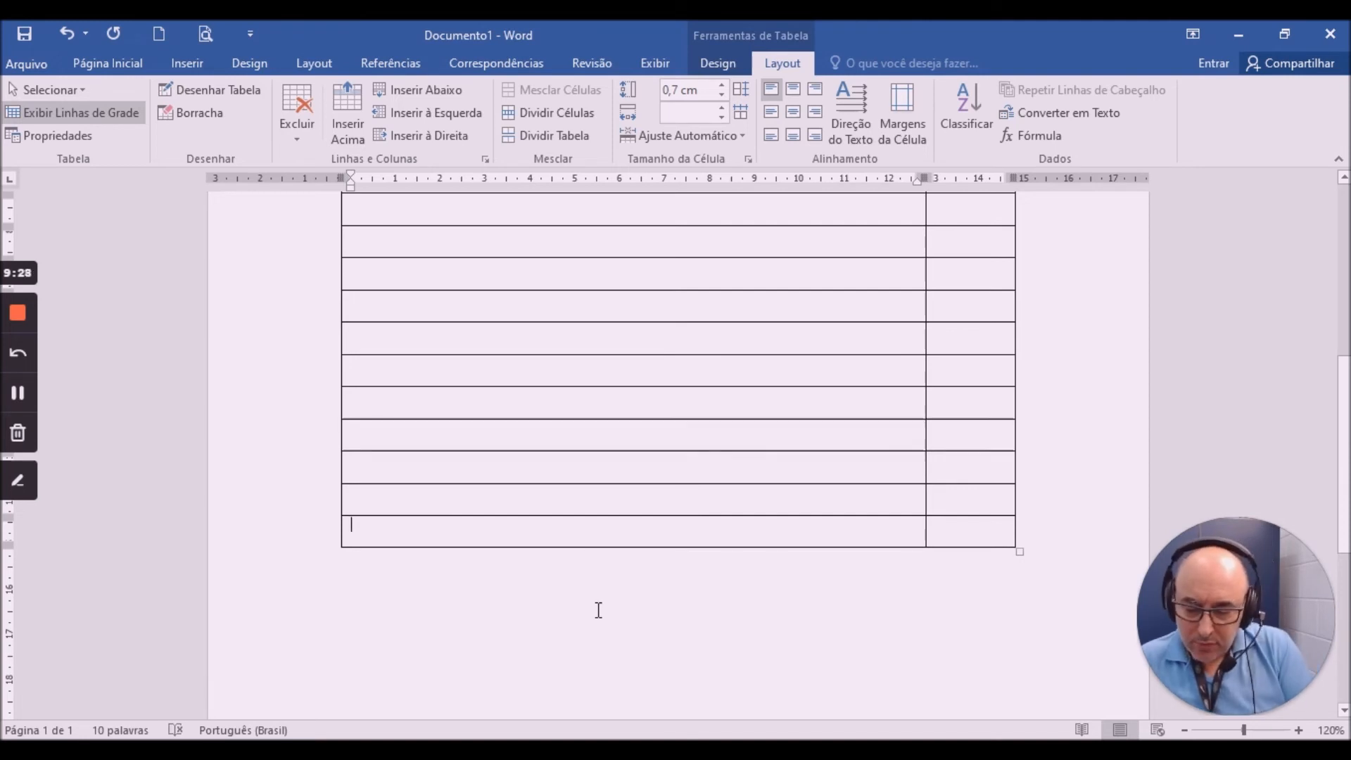
pyautogui.write('Data')
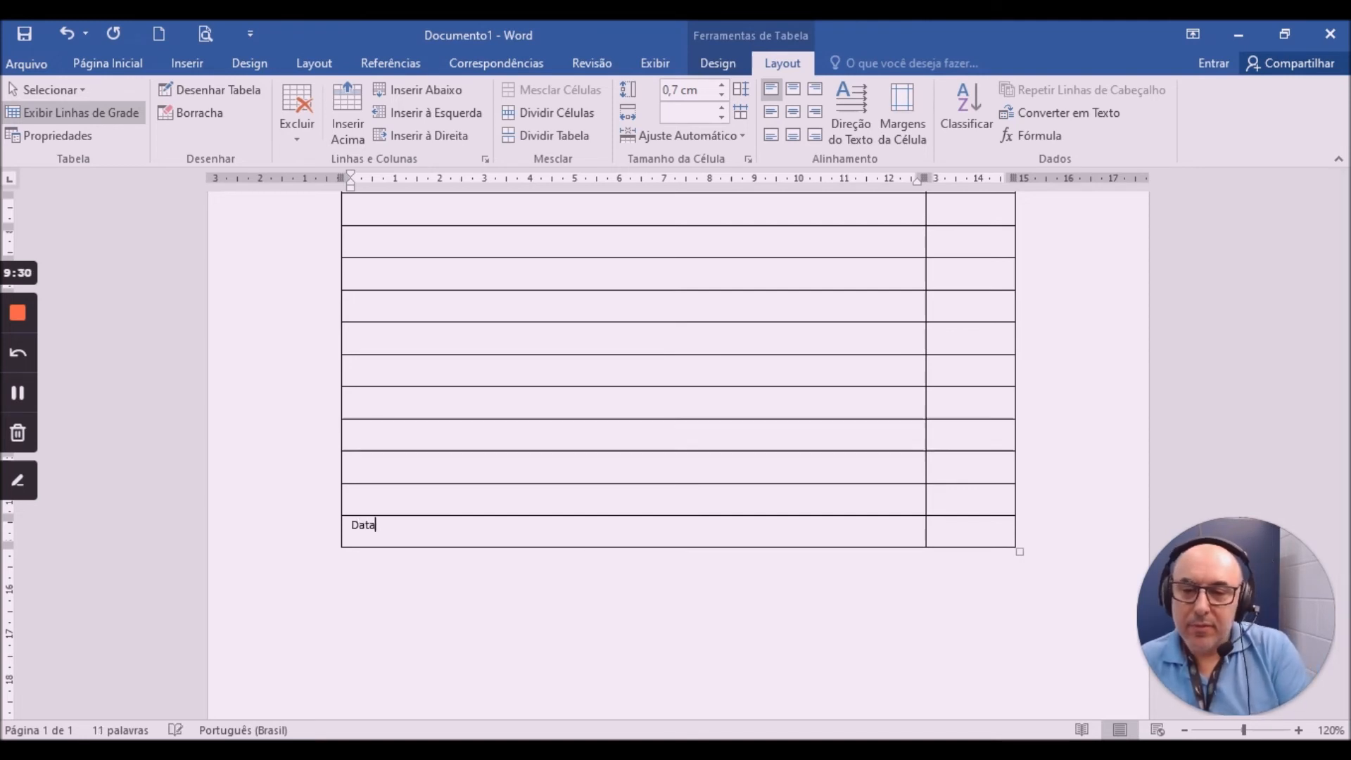
pyautogui.write(' do Pedido:')
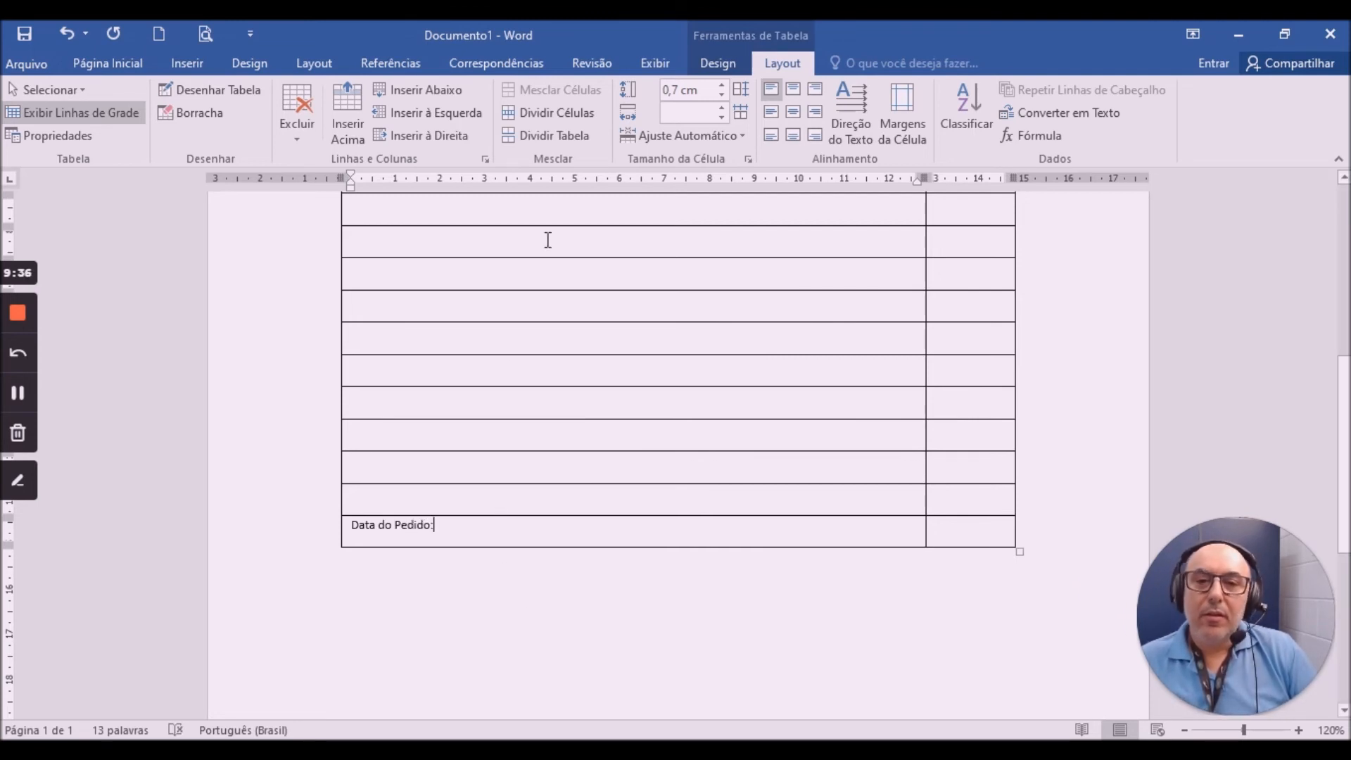
pyautogui.click(721, 83)
pyautogui.click(721, 83)
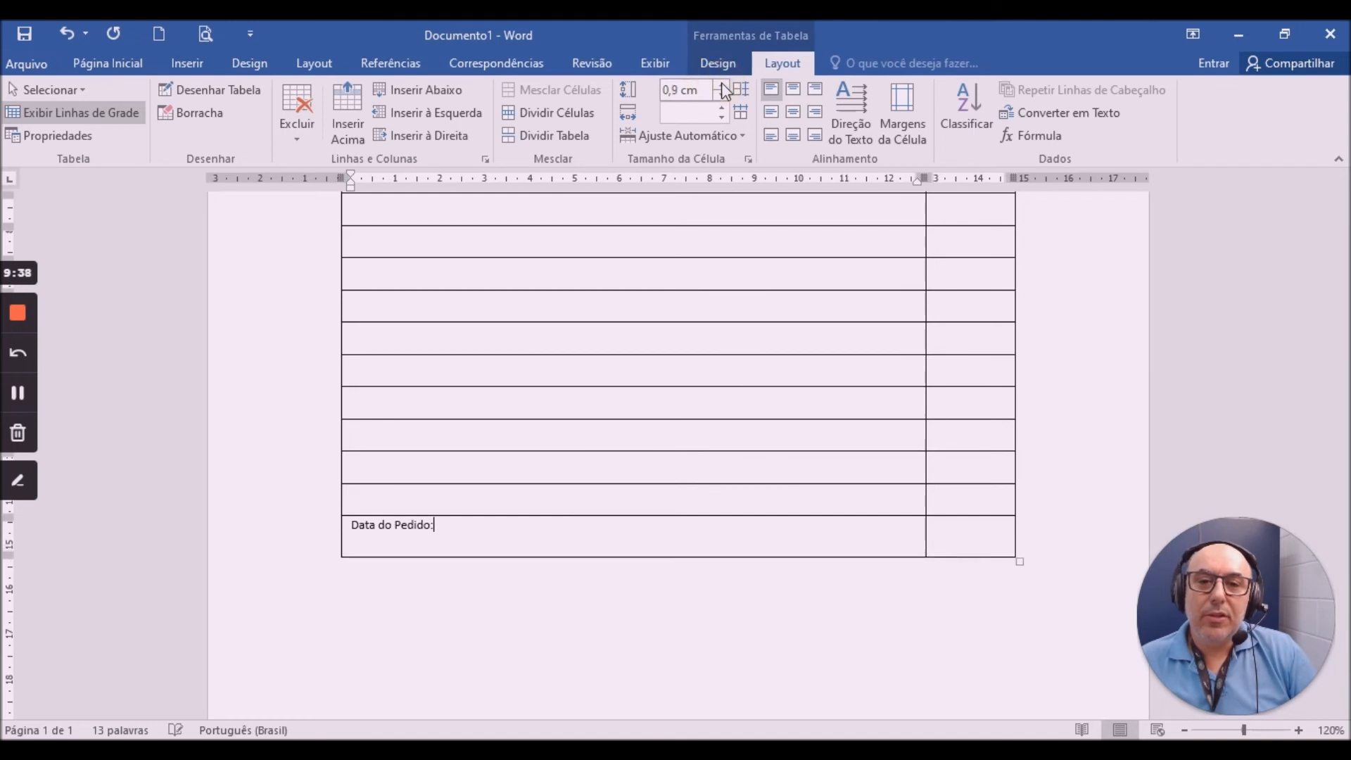
pyautogui.click(720, 83)
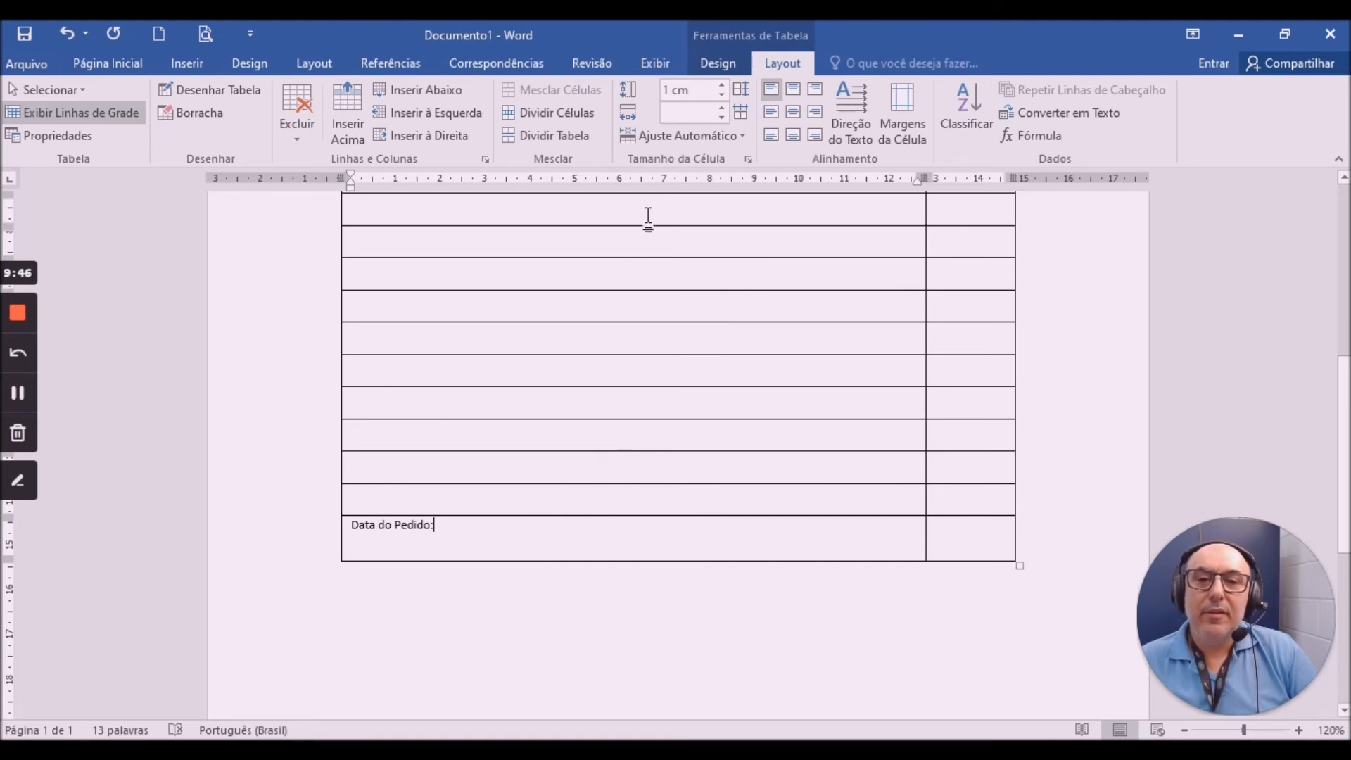
# Split the "Data do Pedido:" cell into two columns and one row, and narrow its first part to about 3 cm.
pyautogui.click(564, 120)
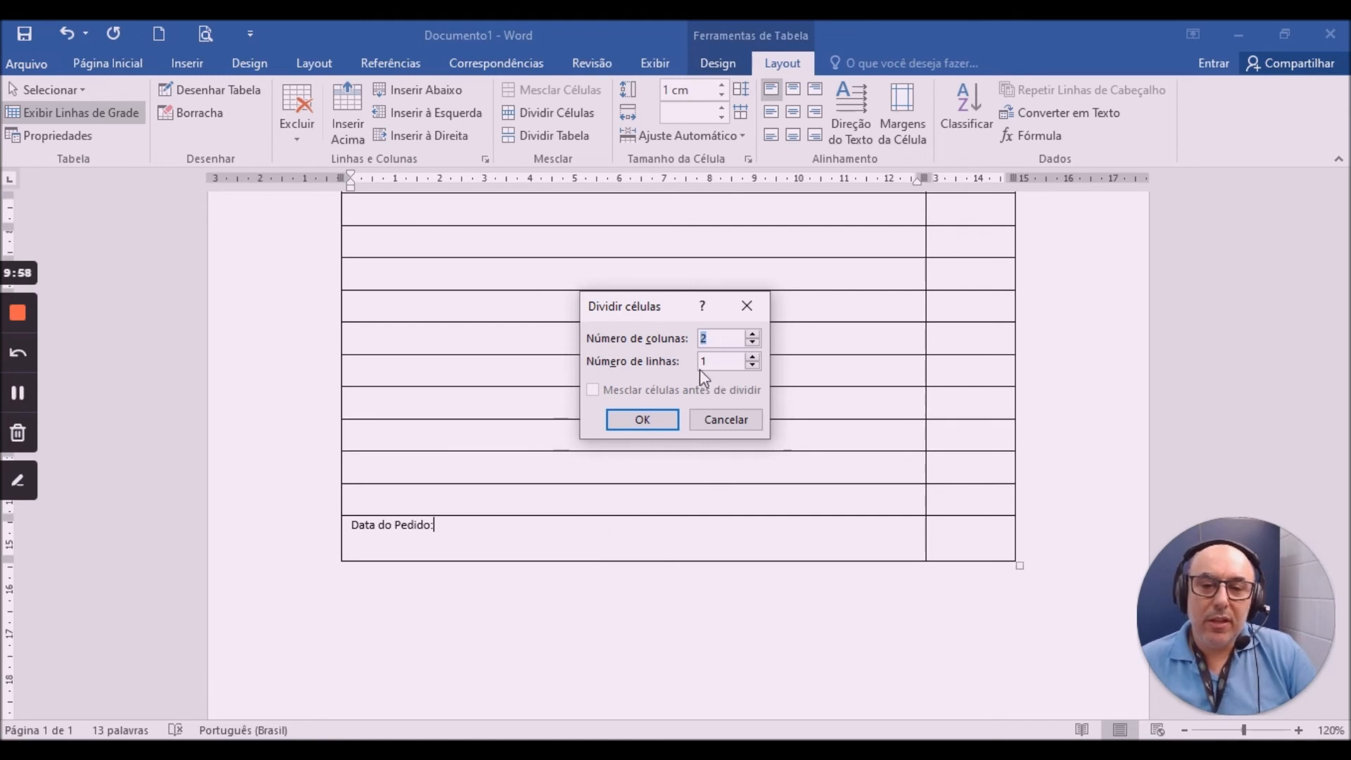
pyautogui.click(644, 420)
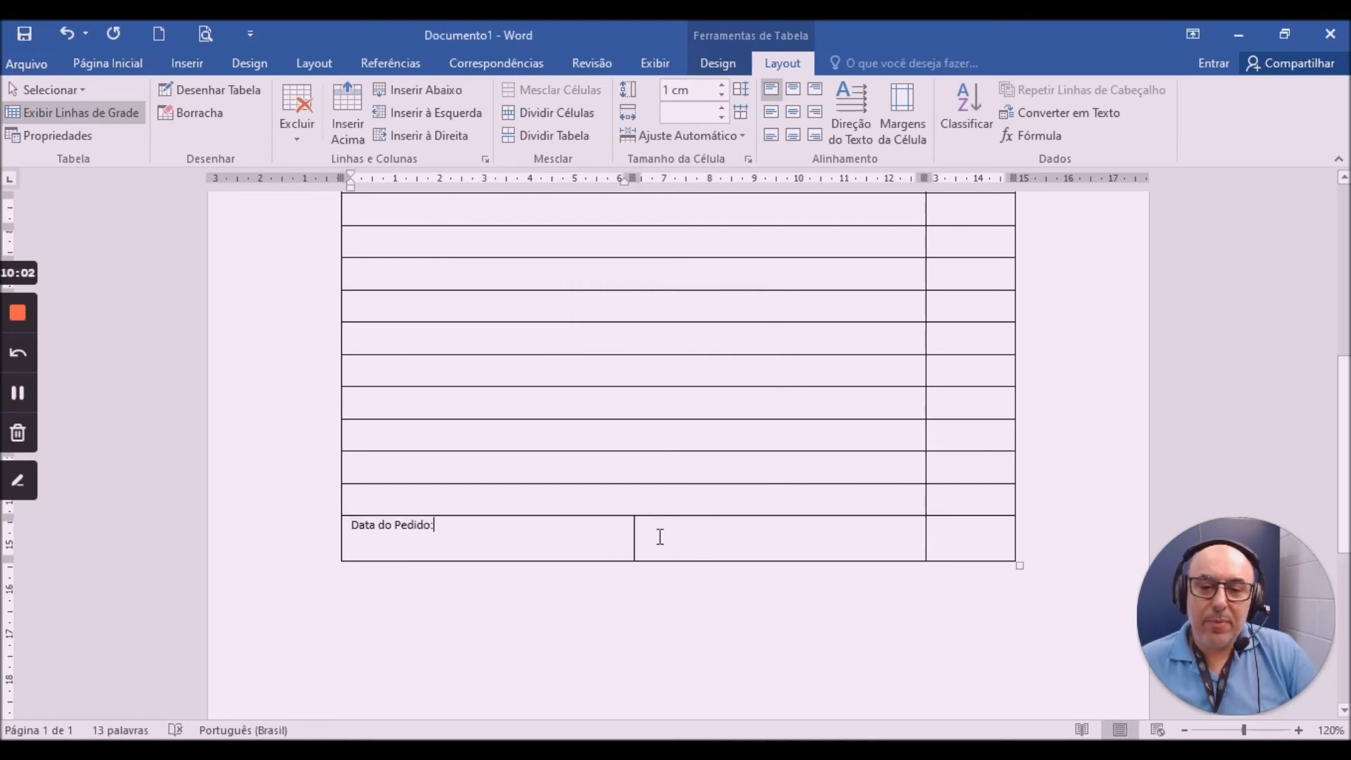
pyautogui.moveTo(634, 538); pyautogui.dragTo(502, 539)
pyautogui.moveTo(471, 541); pyautogui.dragTo(472, 541)
# Enter the label "Ass. do Solicitante:" in the middle cell of the last row.
pyautogui.click(548, 540)
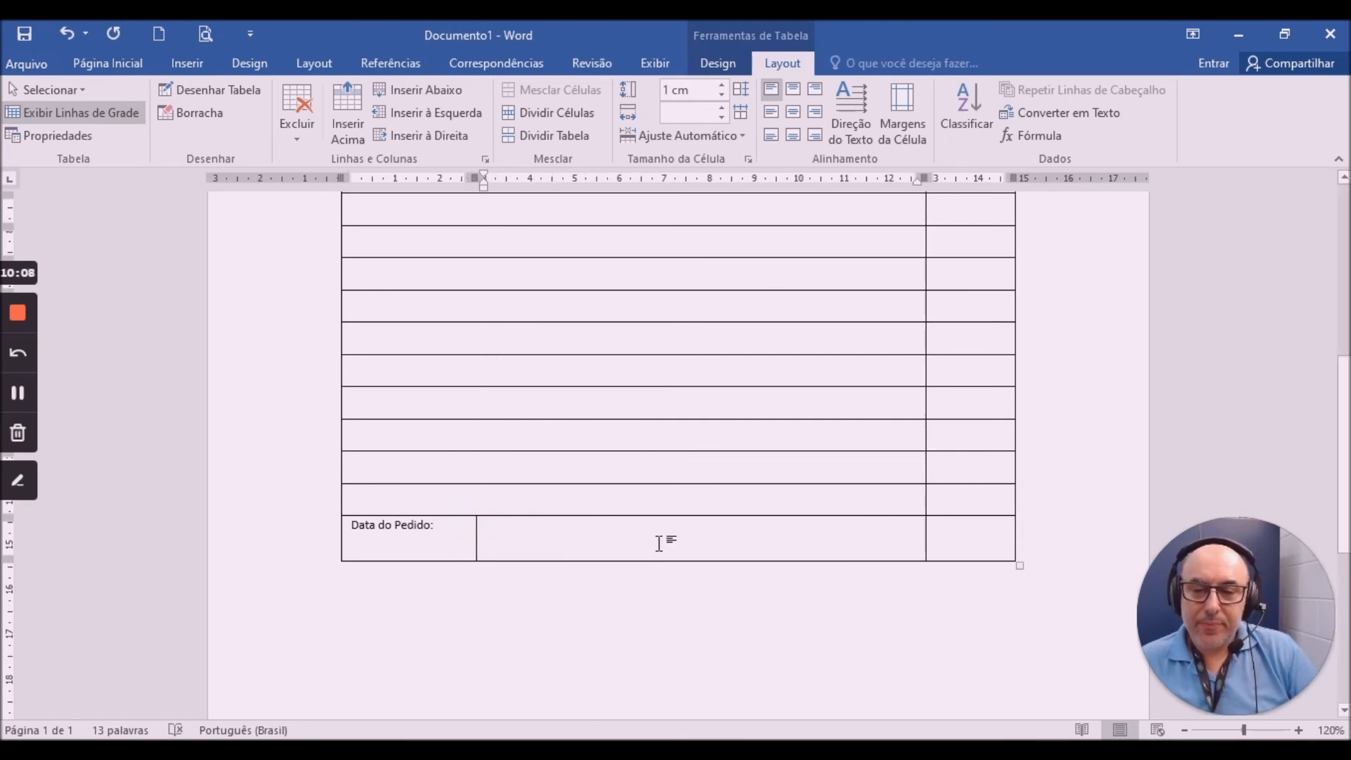
pyautogui.scroll(5, 658, 545)
pyautogui.scroll(-5, 658, 546)
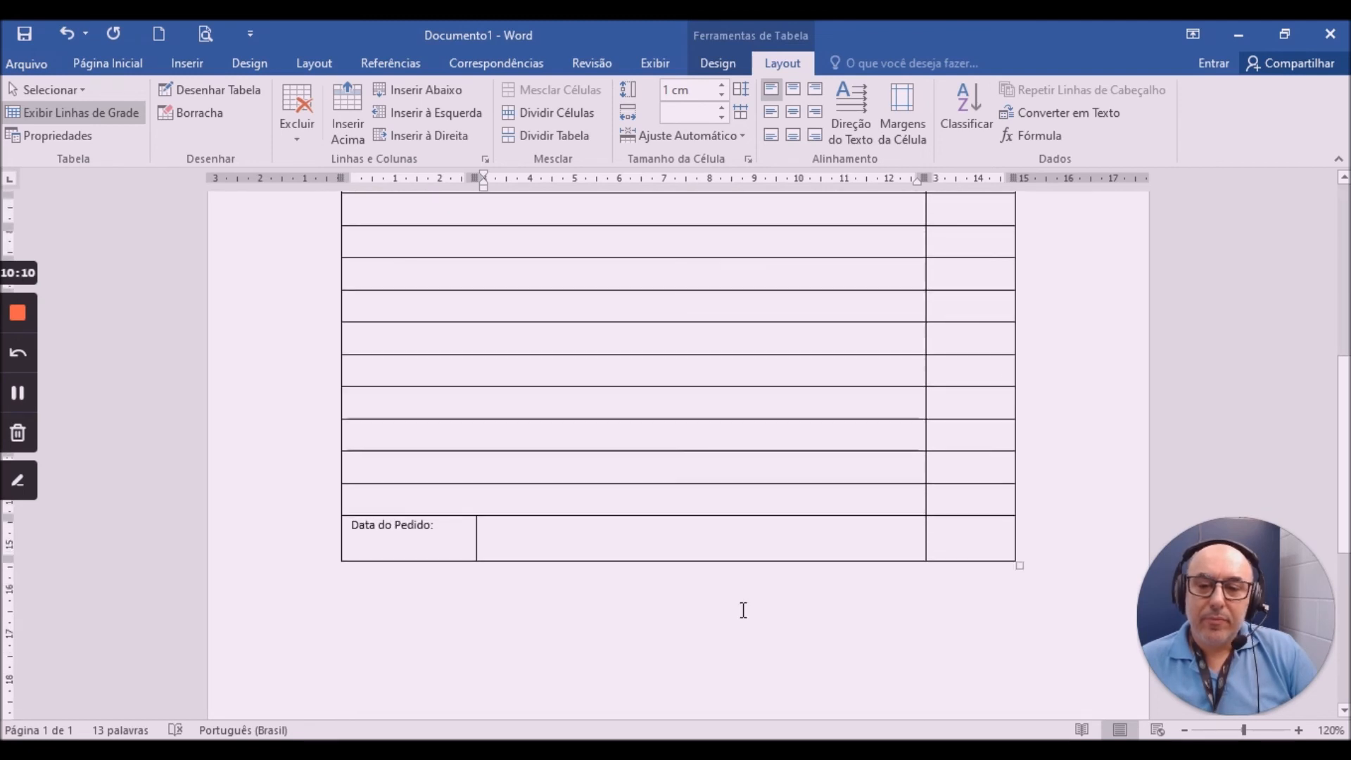
pyautogui.write('Ass. do Sol')
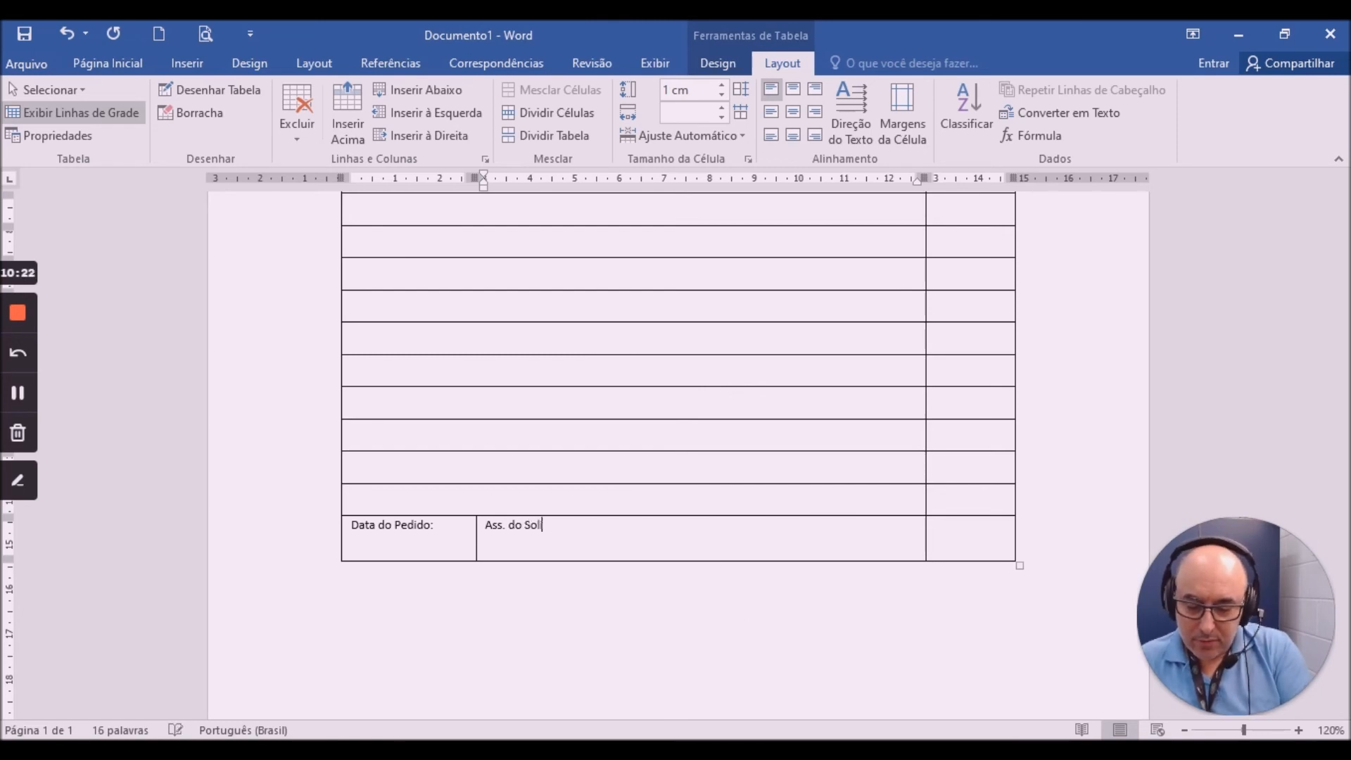
pyautogui.write('te:')
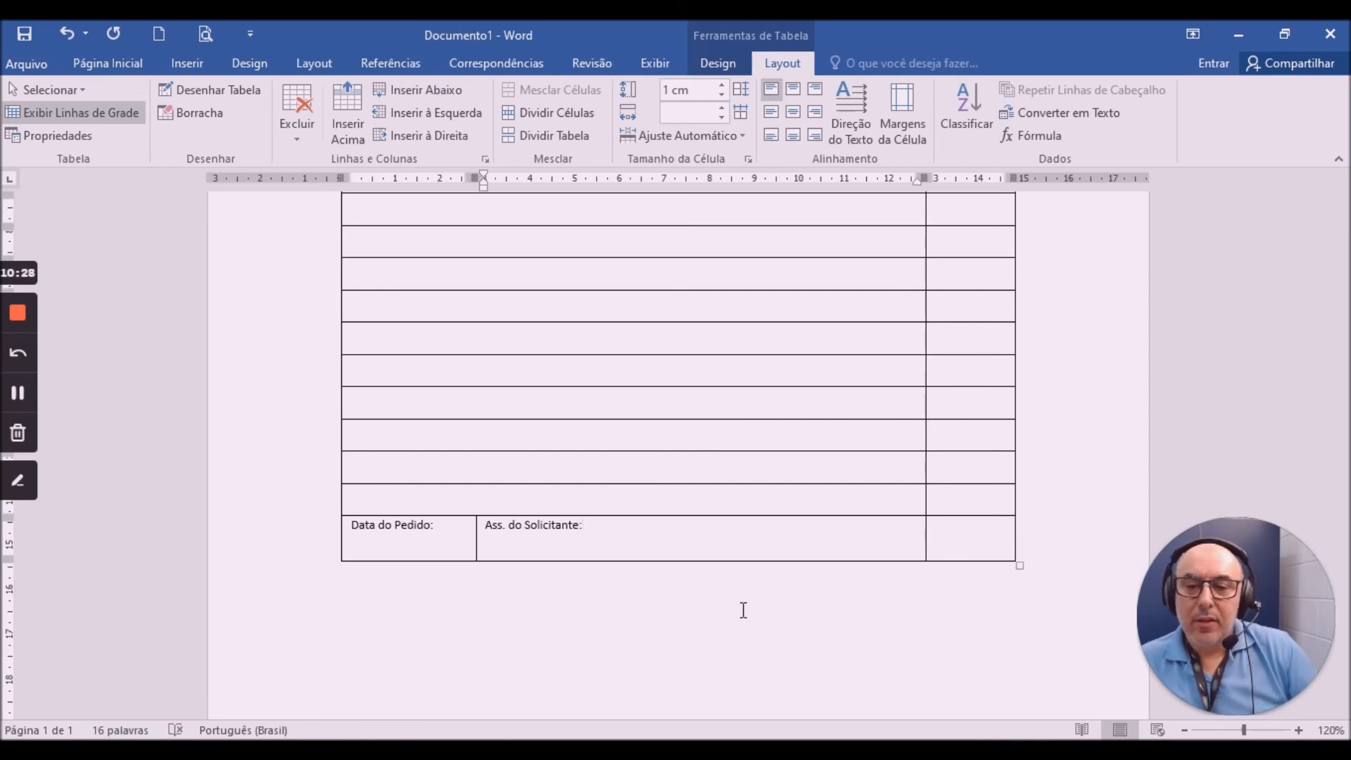
# Widen the third cell of the last row to about 5,2 cm and enter the label "Data de Retirada:" in it.
pyautogui.scroll(6, 764, 537)
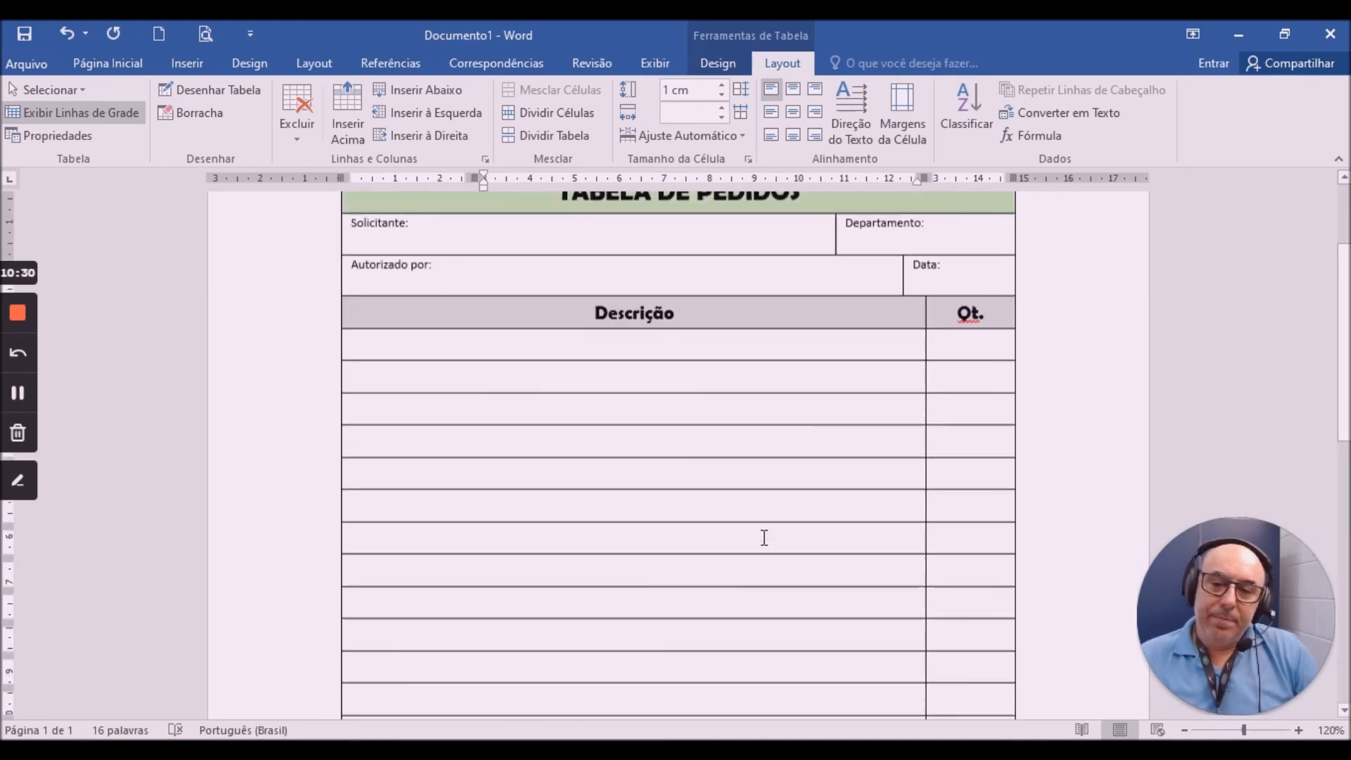
pyautogui.scroll(-6, 763, 537)
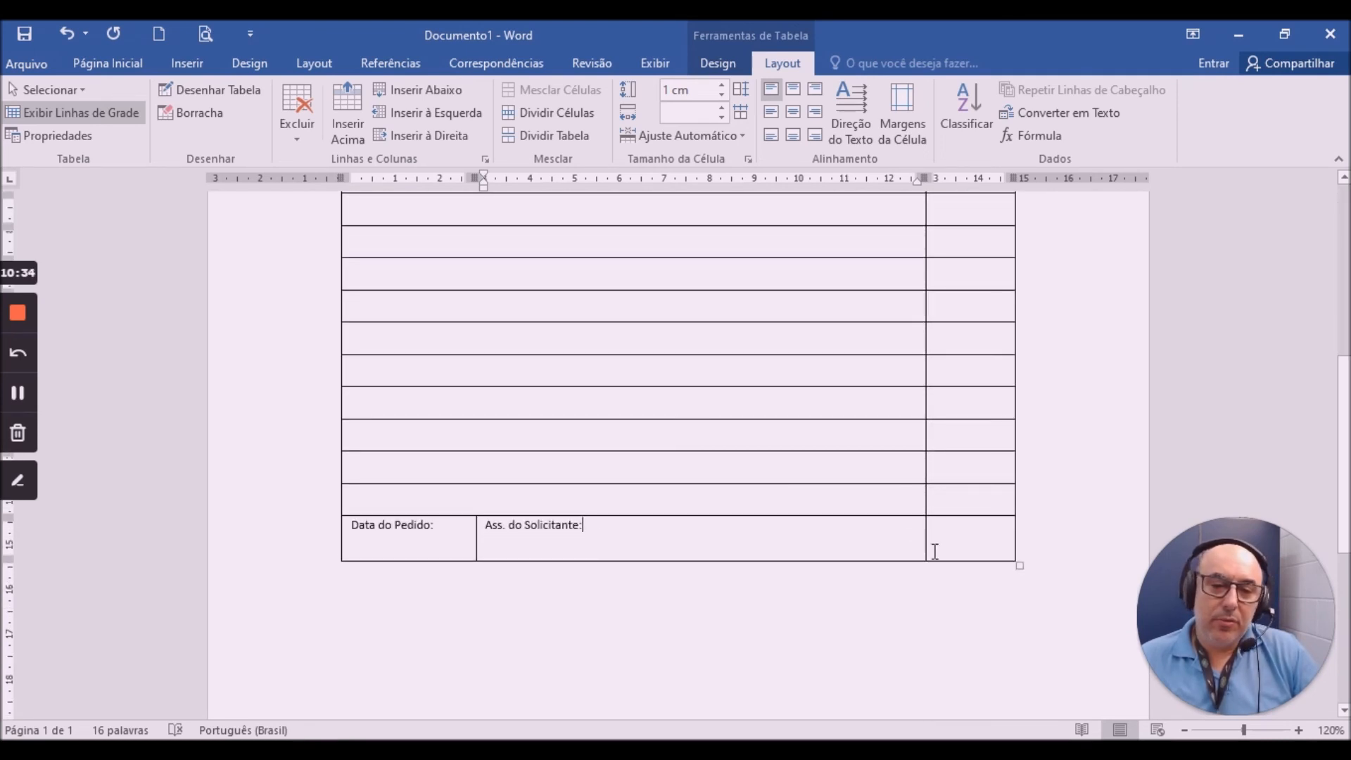
pyautogui.click(898, 538)
pyautogui.moveTo(926, 547); pyautogui.dragTo(780, 549)
pyautogui.click(848, 543)
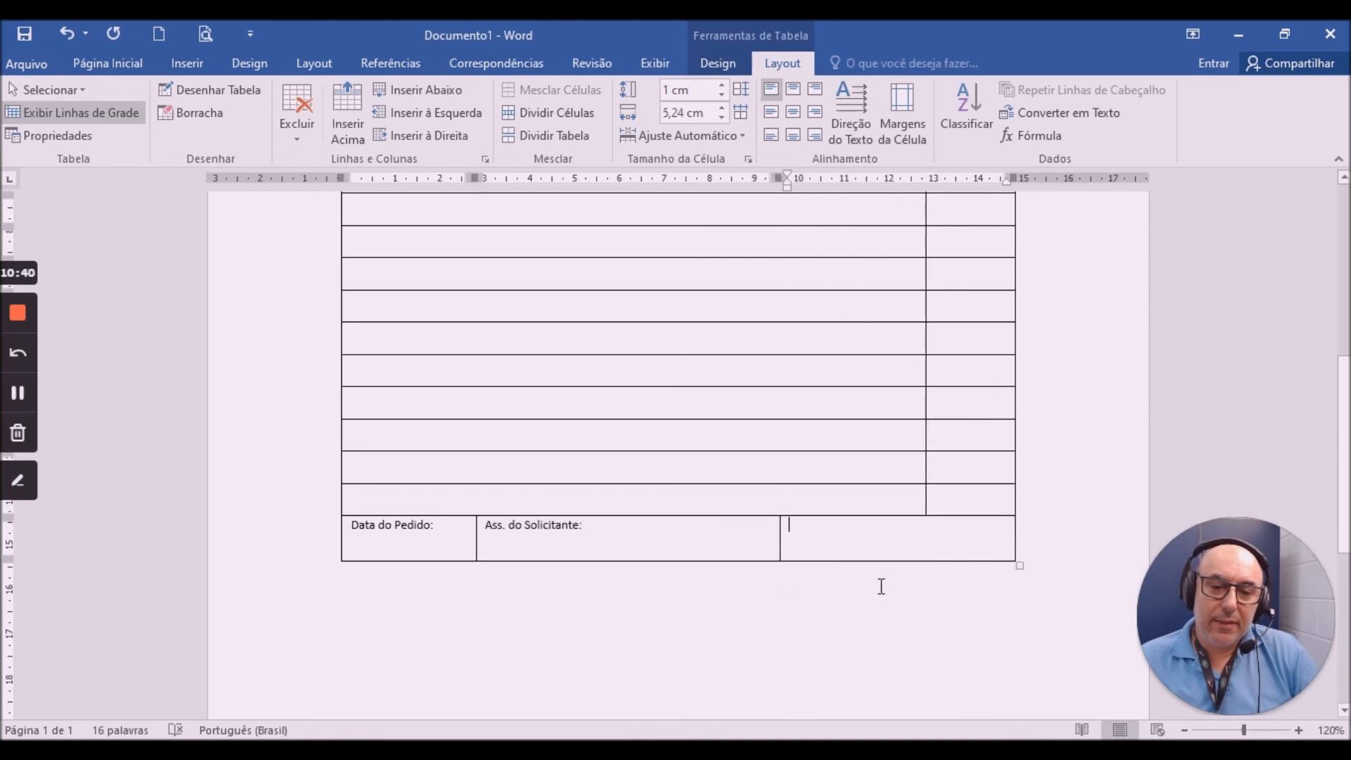
pyautogui.write('de Retirada:')
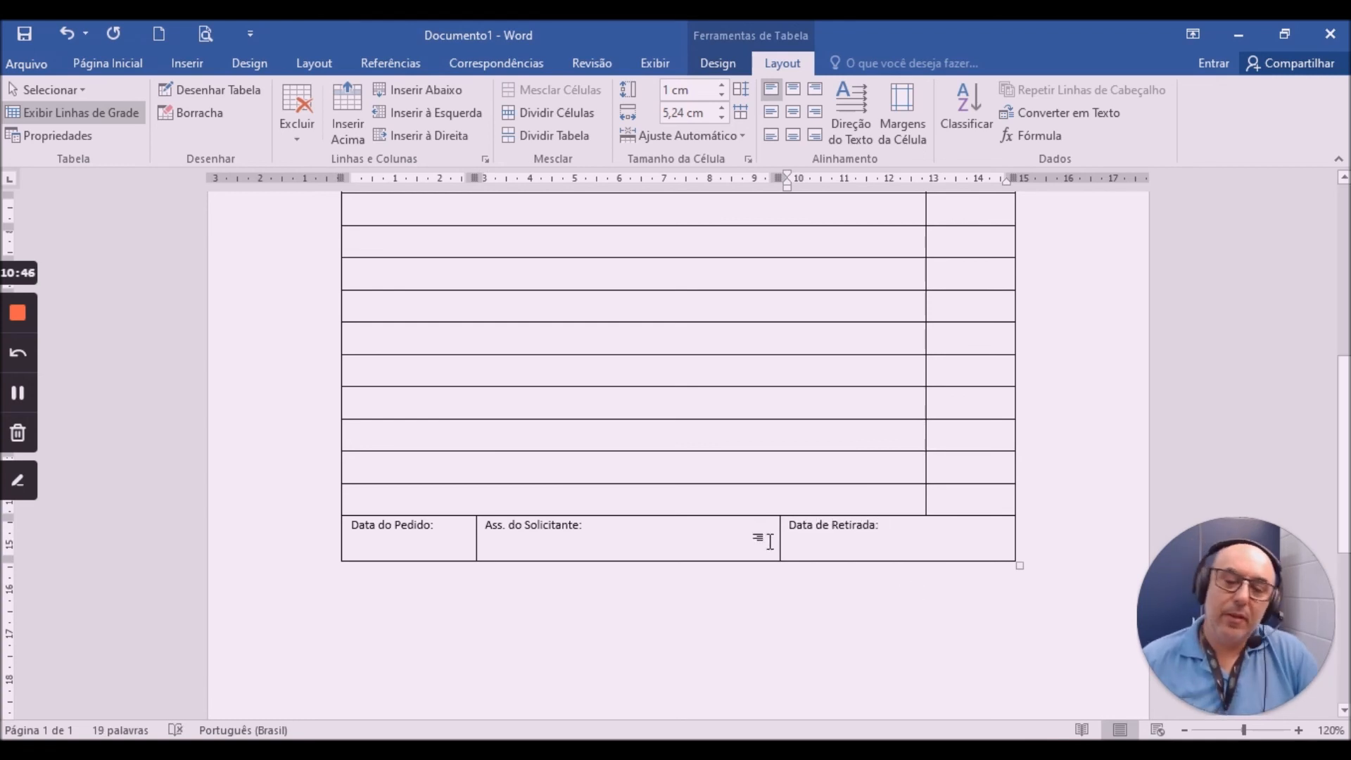
# Narrow the "Data de Retirada:" cell to about 3,2 cm, giving the space to the "Ass. do Solicitante:" cell.
pyautogui.moveTo(778, 537); pyautogui.dragTo(870, 537)
pyautogui.click(728, 548)
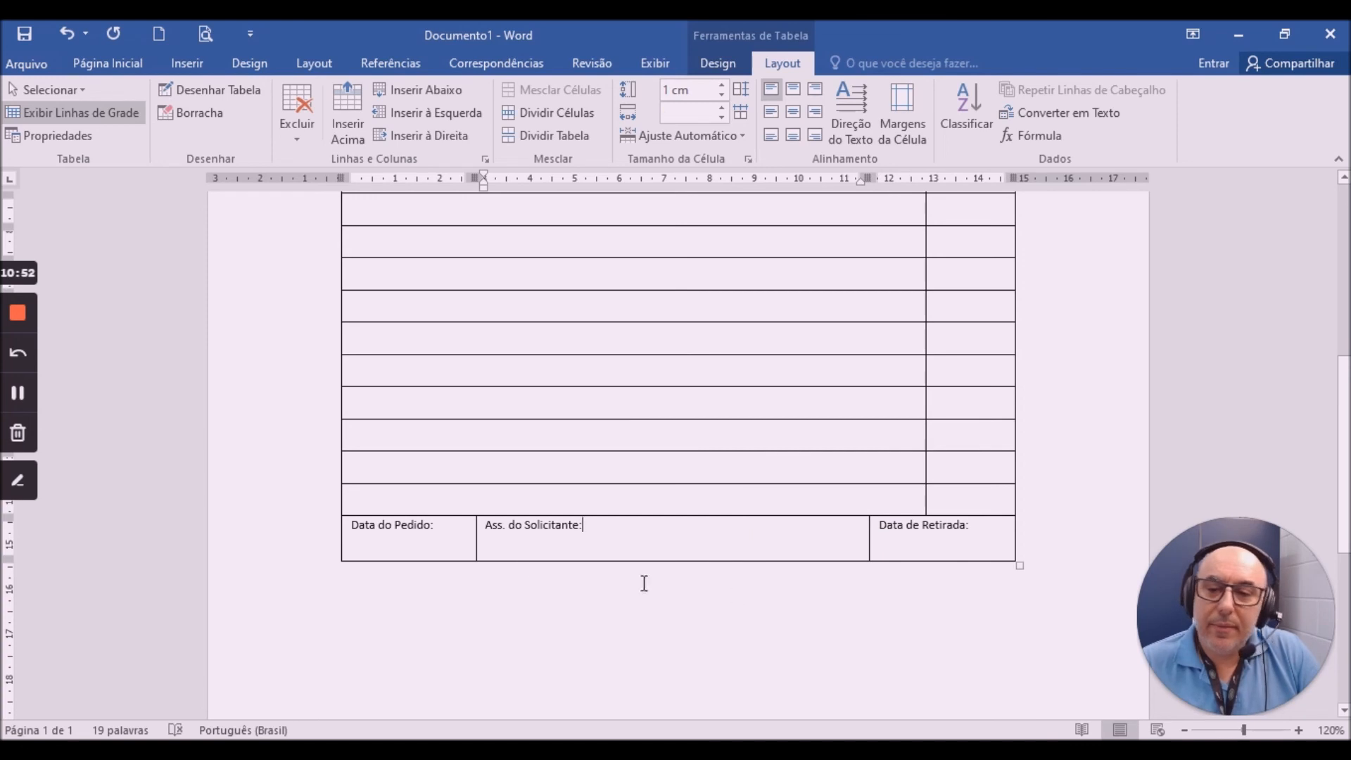
pyautogui.click(455, 552)
pyautogui.click(906, 546)
pyautogui.click(467, 540)
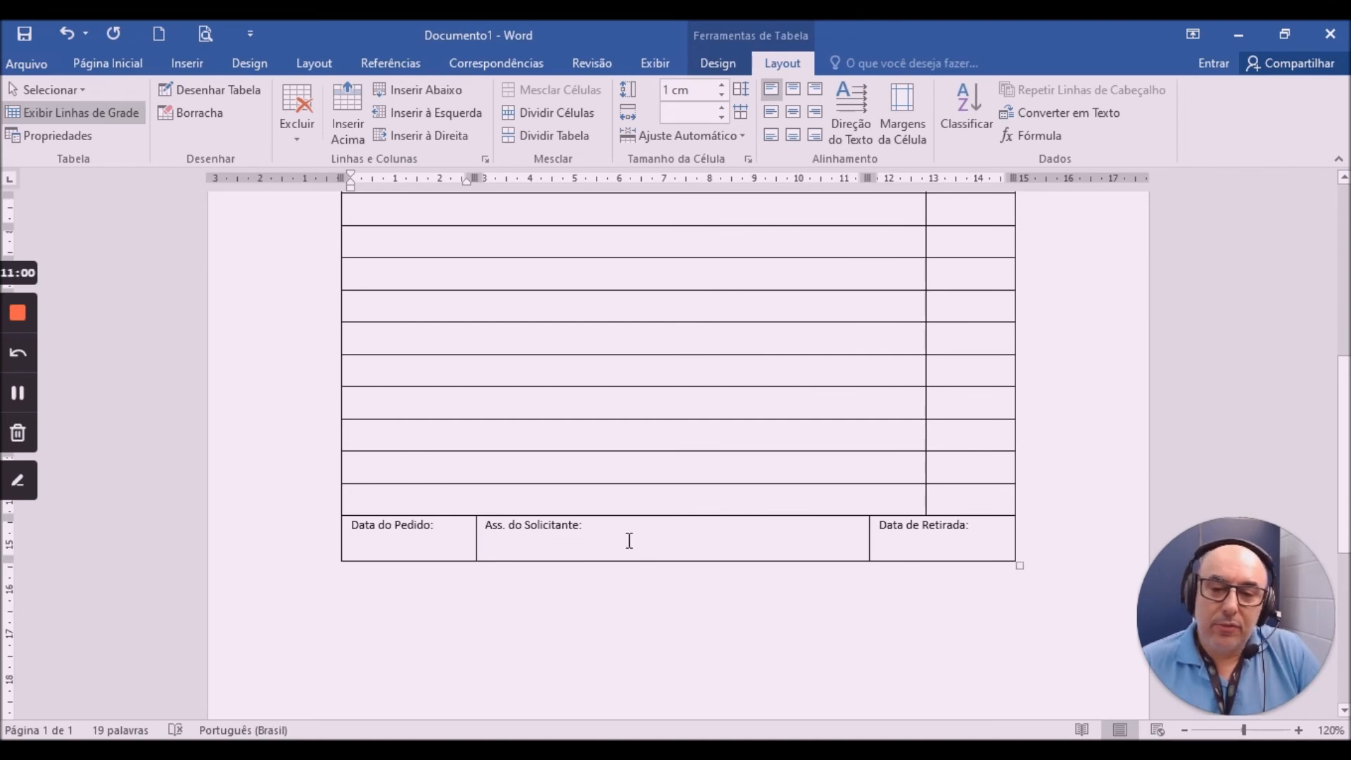
pyautogui.click(920, 545)
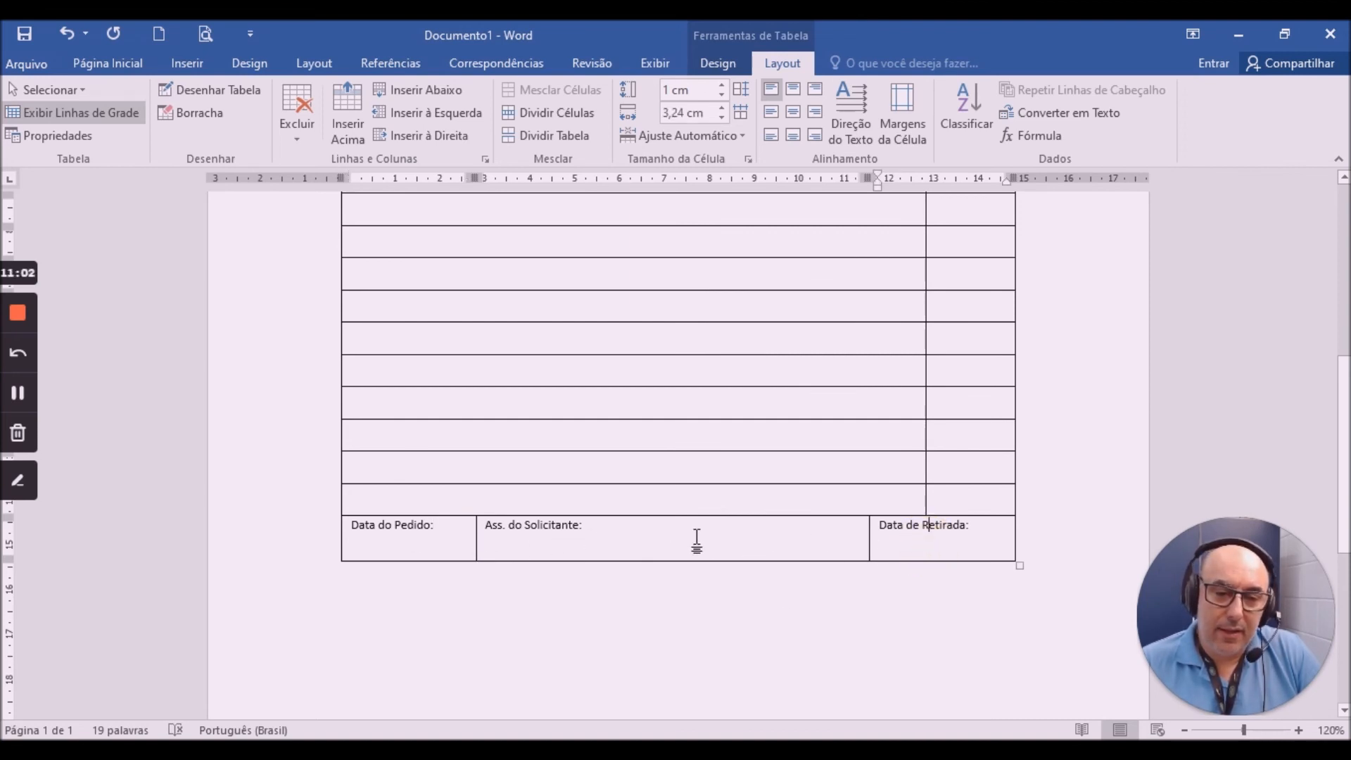
# Insert twelve more empty item rows above the "Data do Pedido:" row, three at a time, from a selection of three item rows.
pyautogui.scroll(-4, 748, 495)
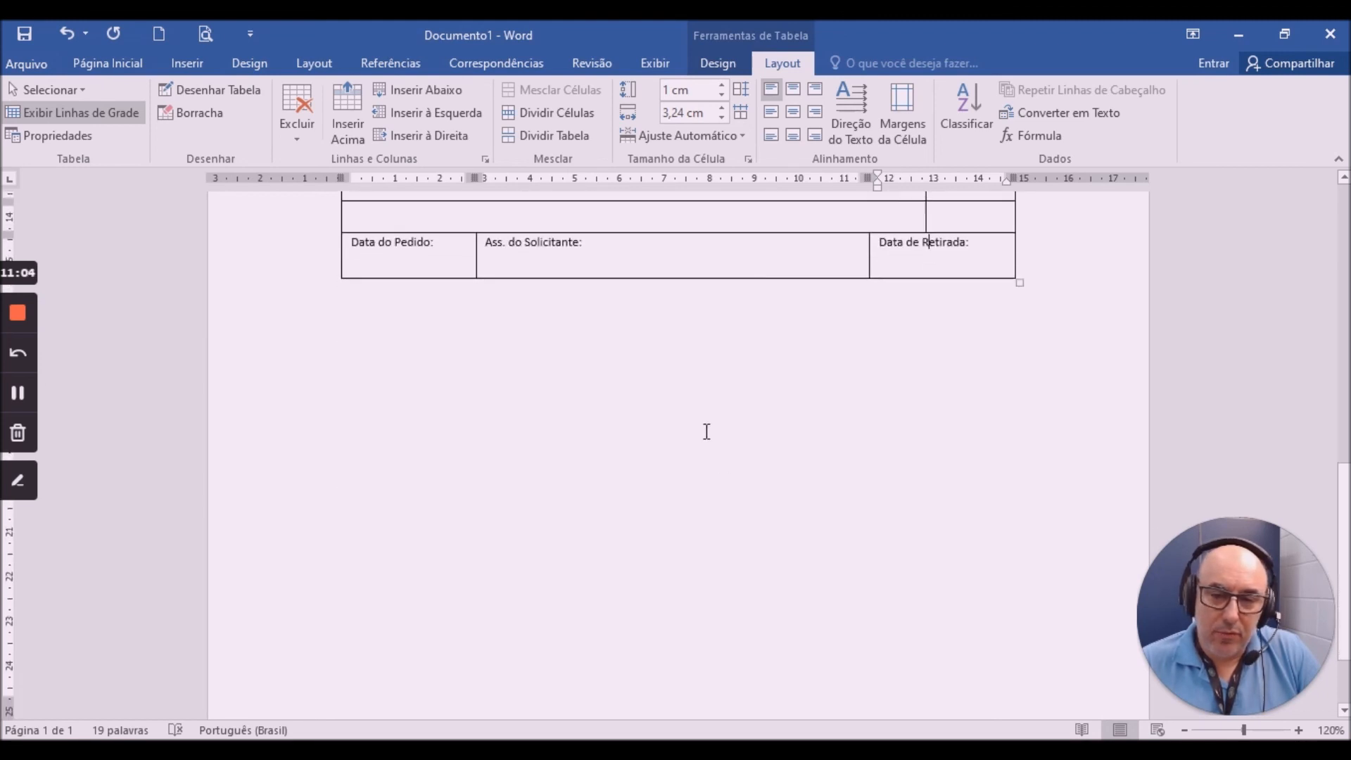
pyautogui.scroll(3, 561, 546)
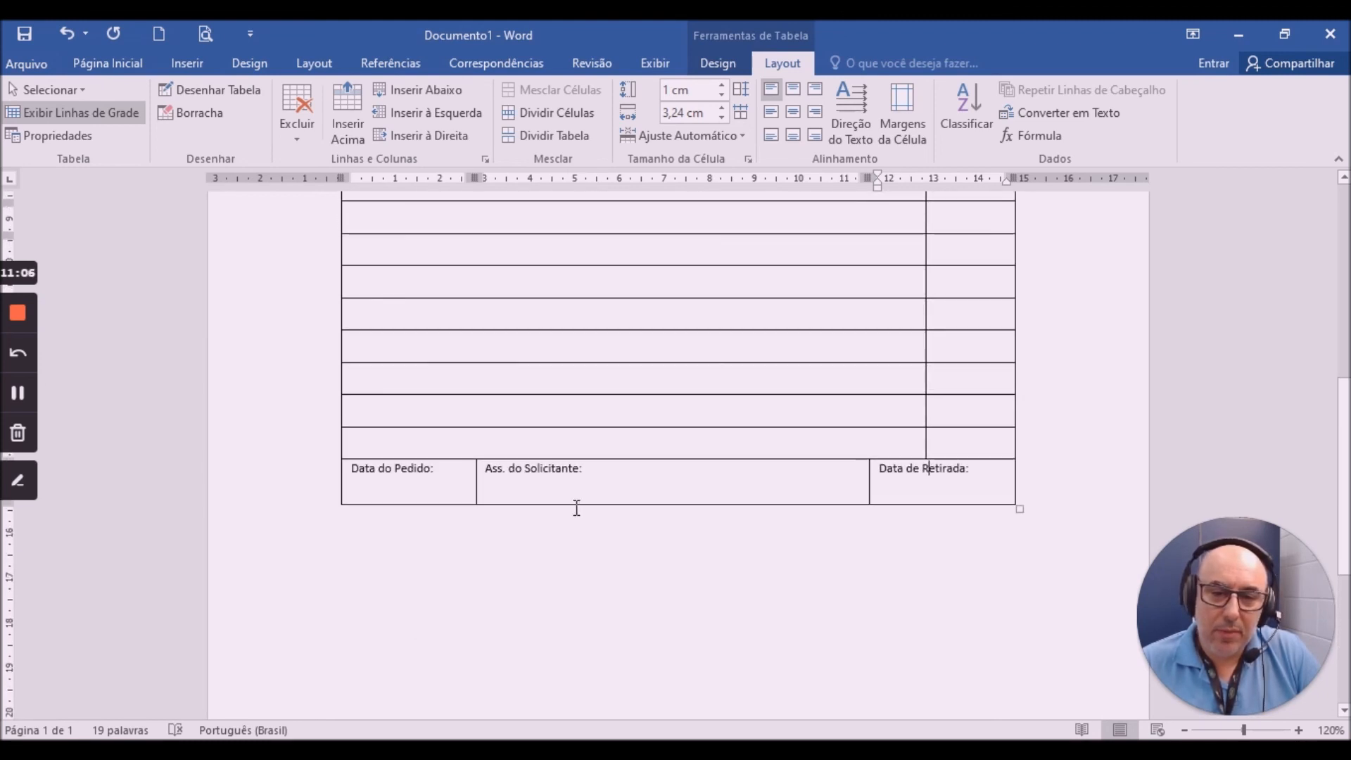
pyautogui.moveTo(414, 351); pyautogui.dragTo(414, 405)
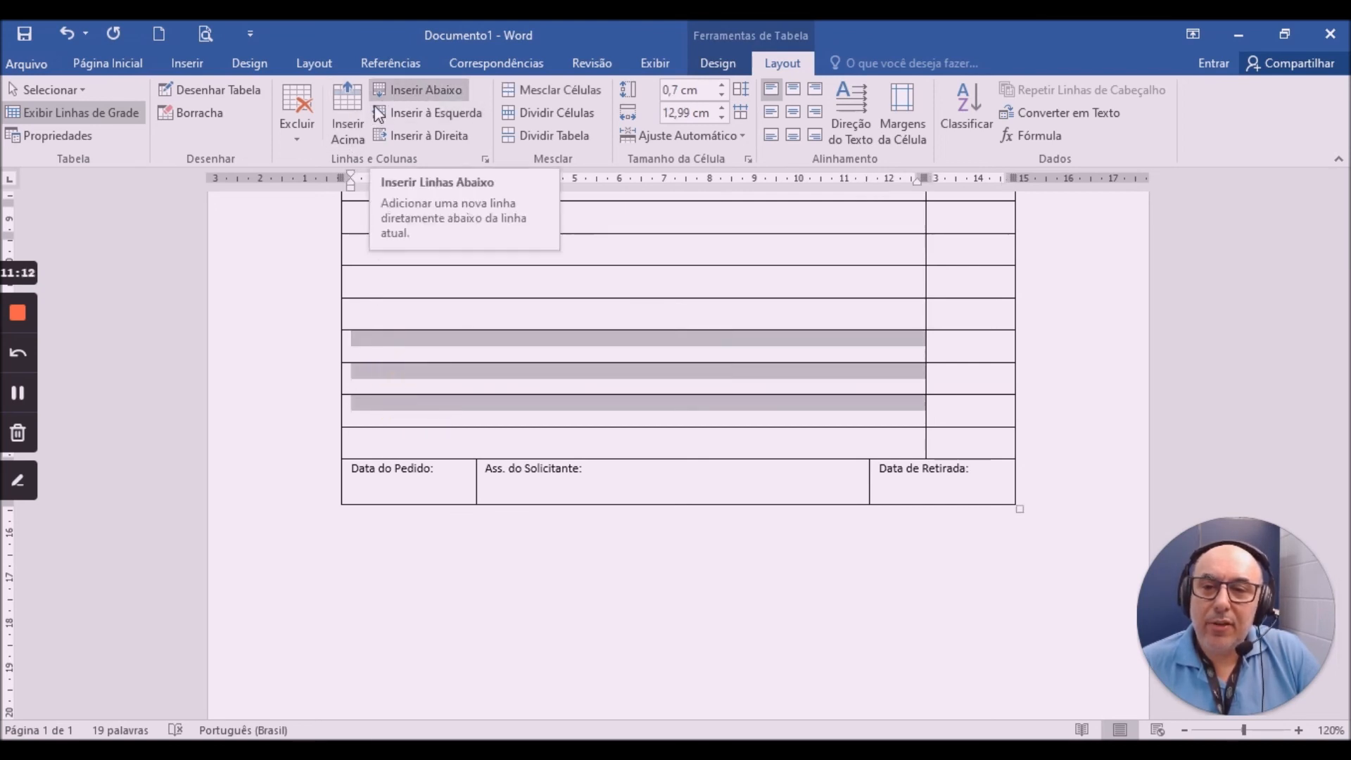
pyautogui.click(346, 129)
pyautogui.scroll(-3, 464, 366)
pyautogui.click(356, 121)
pyautogui.scroll(-3, 418, 344)
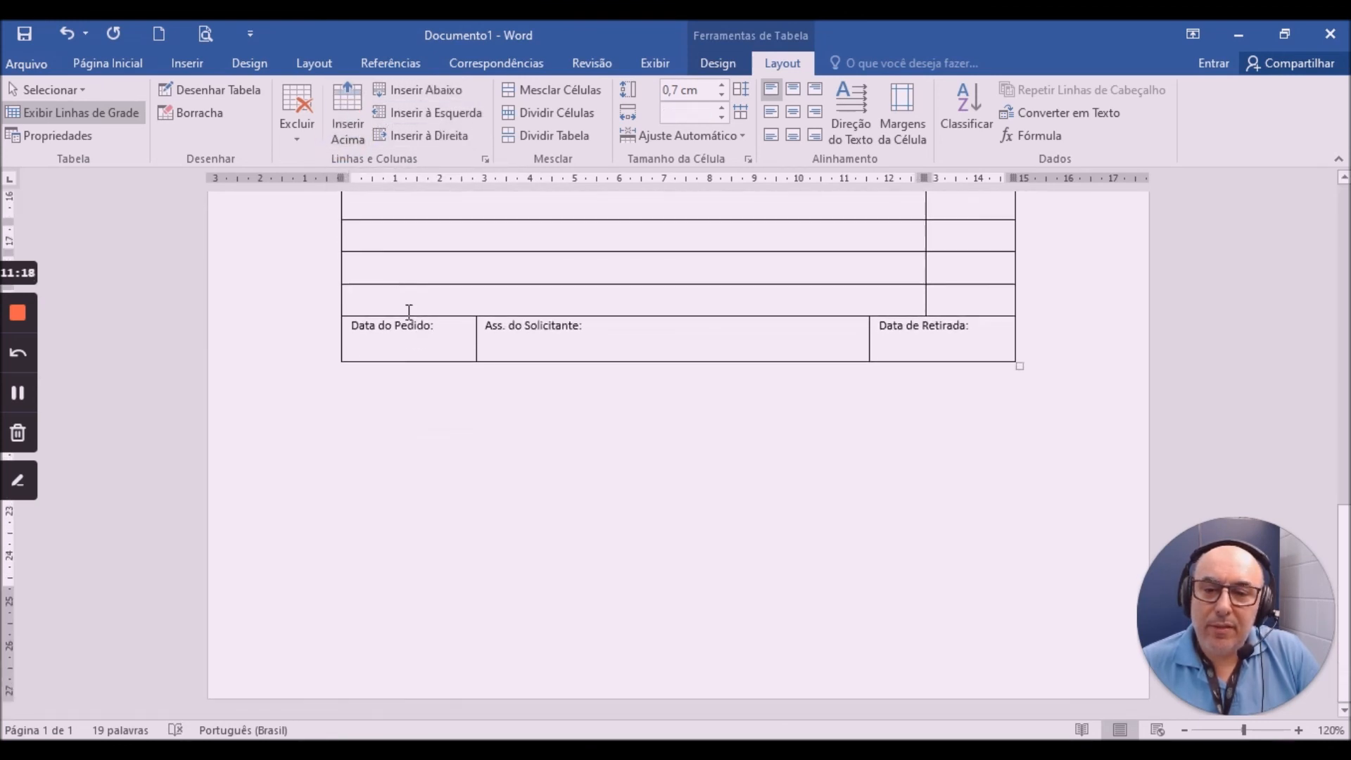
pyautogui.click(346, 135)
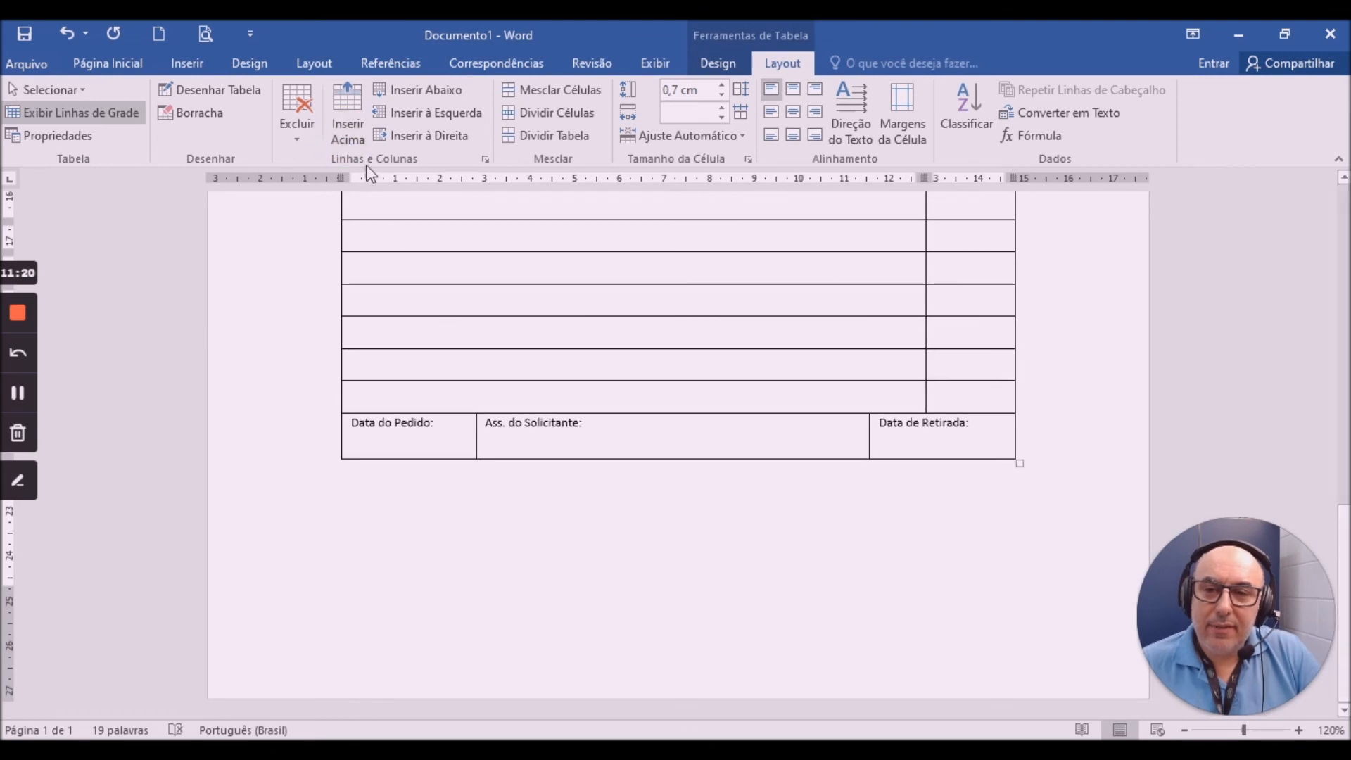
pyautogui.click(348, 134)
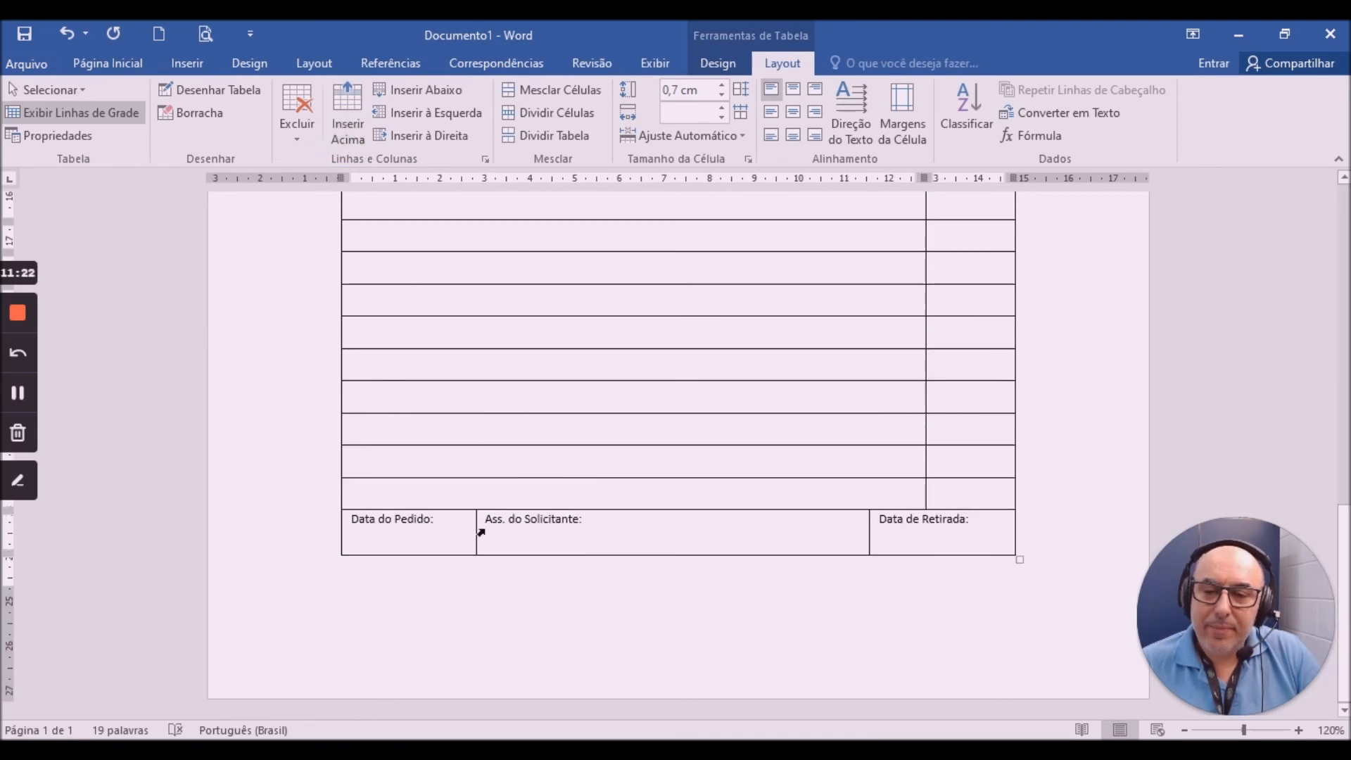
# Insert three more empty item rows above the "Data do Pedido:" row.
pyautogui.click(352, 116)
pyautogui.scroll(-5, 442, 369)
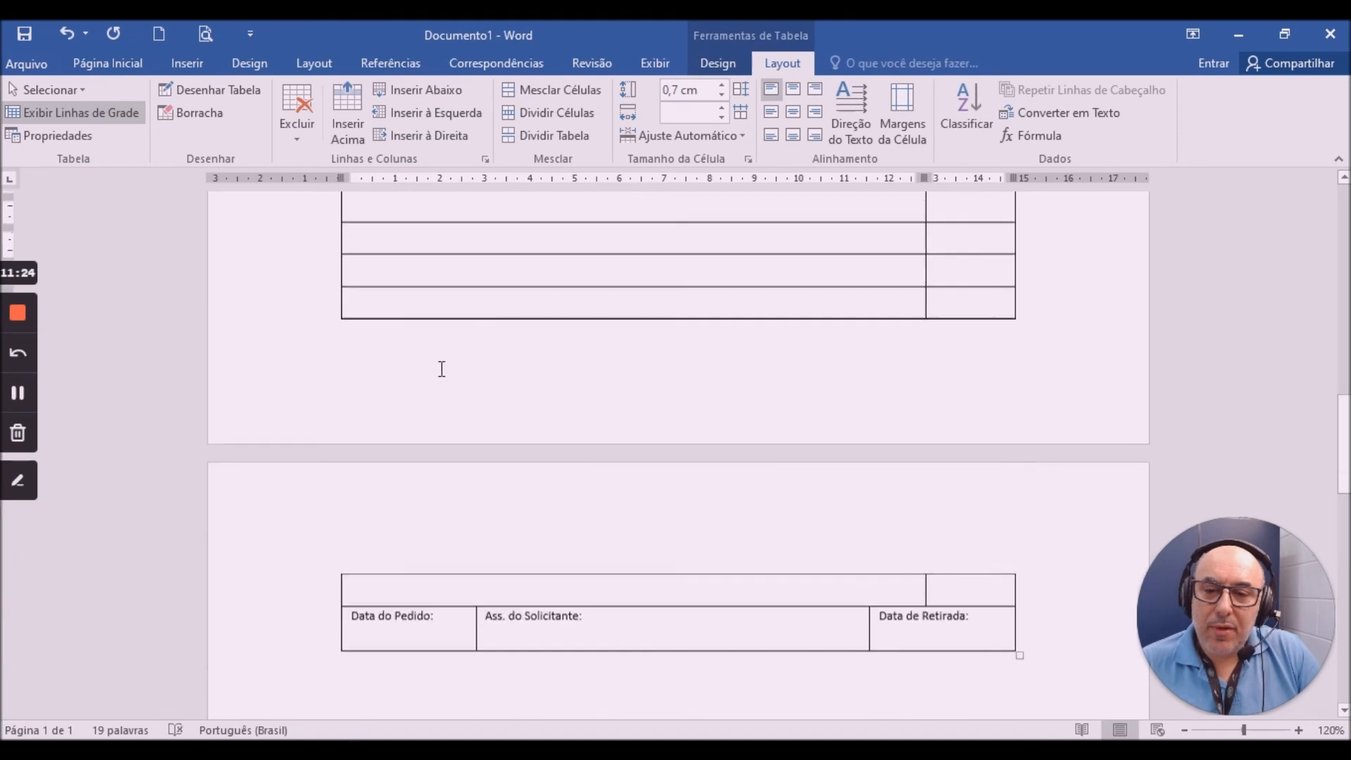
pyautogui.scroll(-2, 441, 368)
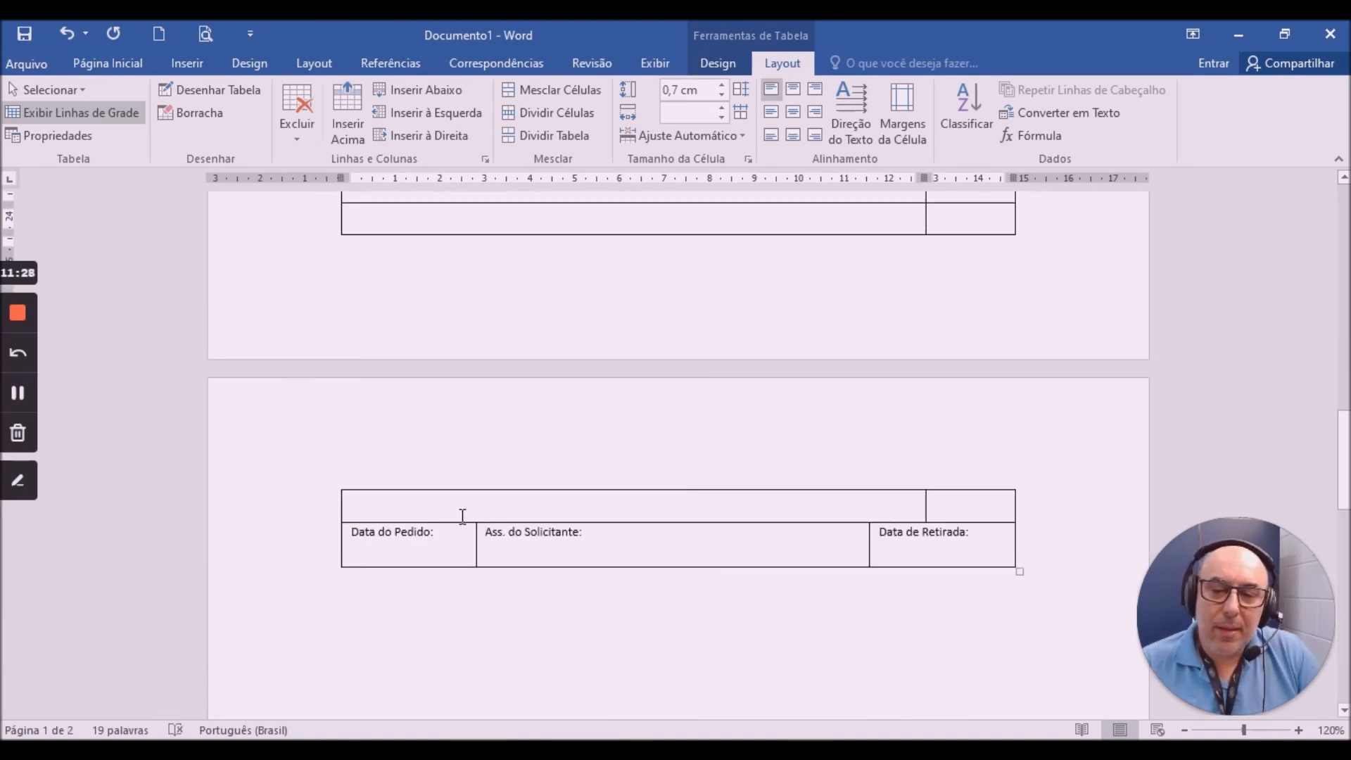
pyautogui.scroll(4, 462, 514)
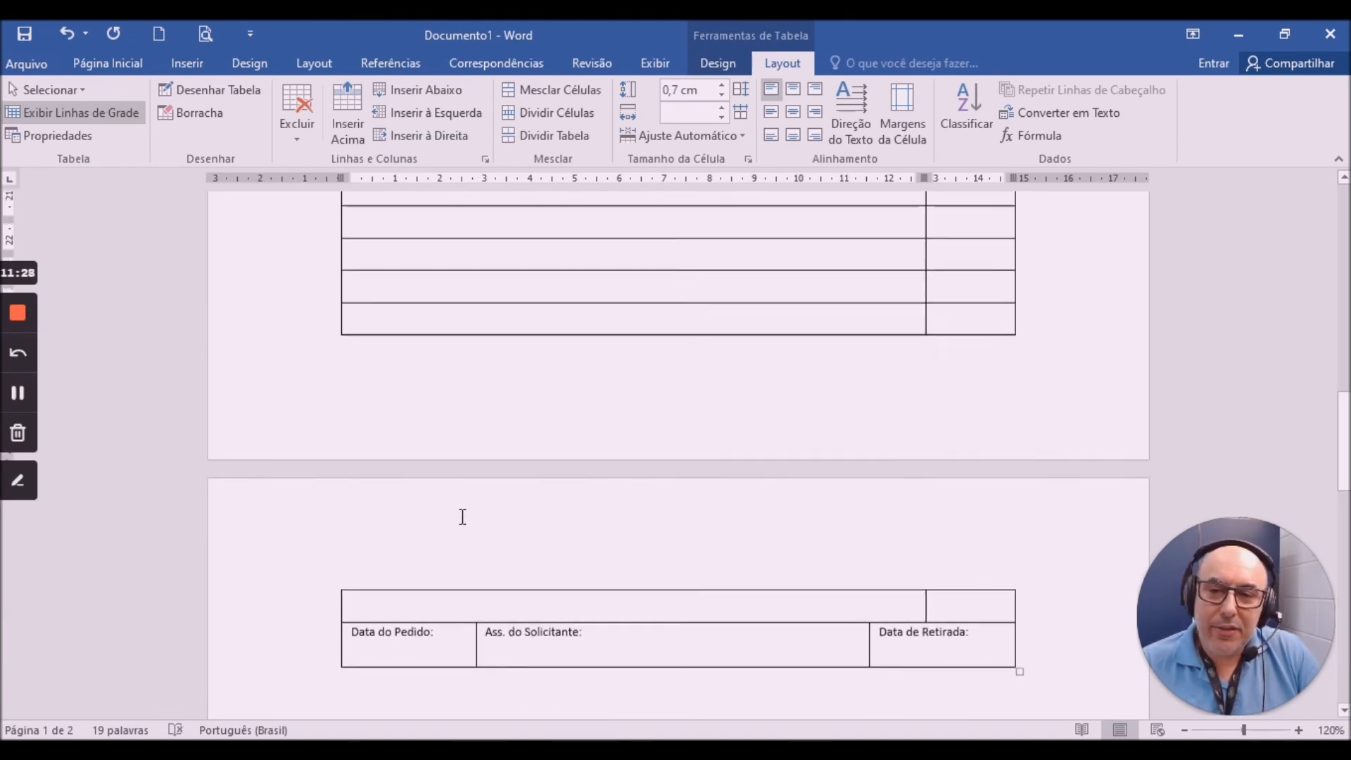
# Delete three empty item rows, one at a time, to bring the "Data do Pedido:" row back onto the first page.
pyautogui.click(377, 261)
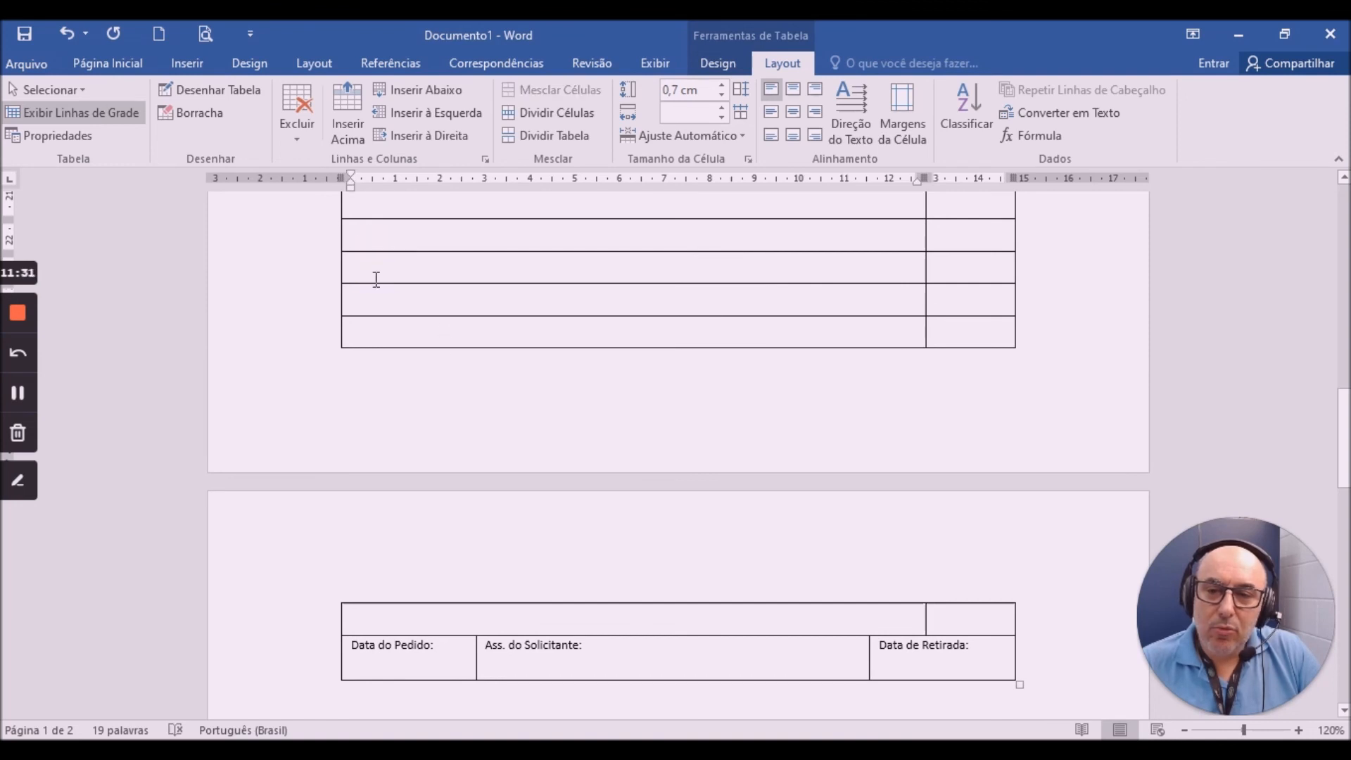
pyautogui.click(303, 141)
pyautogui.click(317, 205)
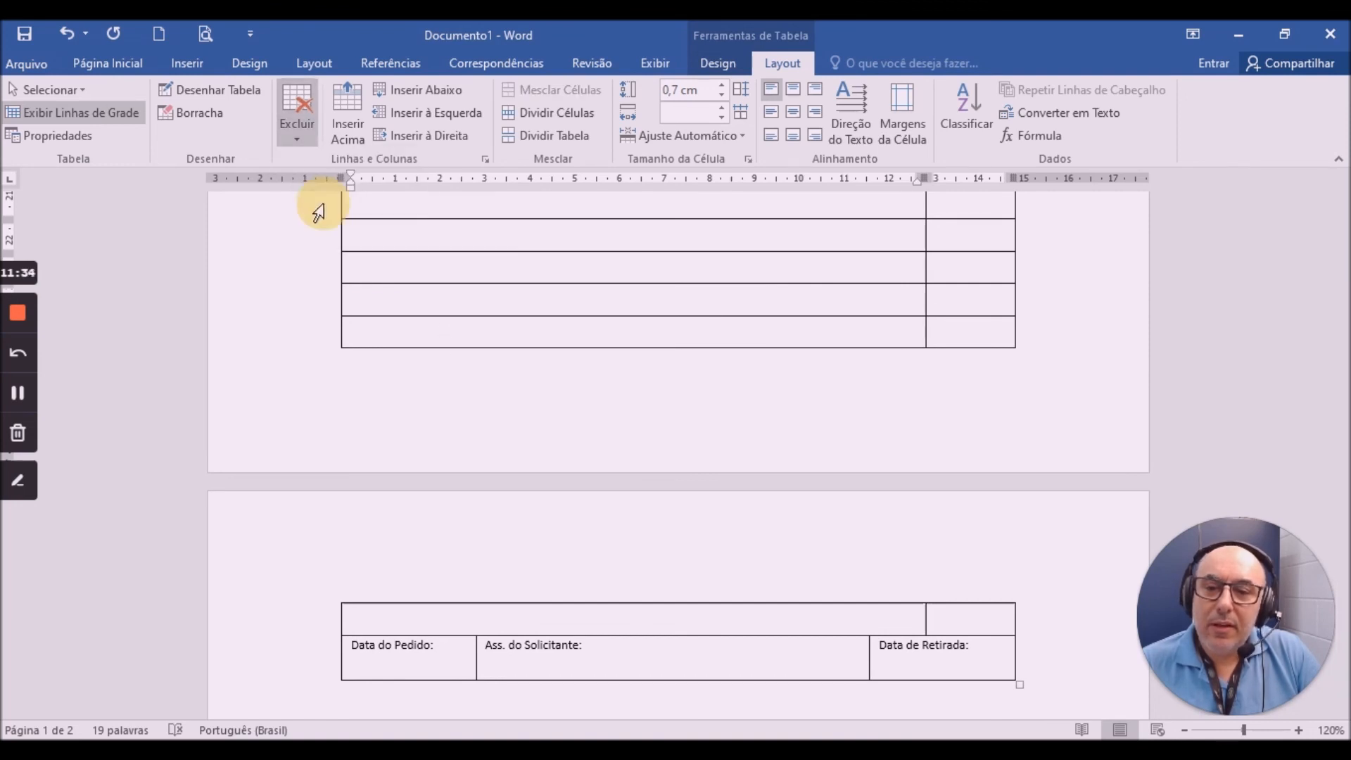
pyautogui.click(299, 134)
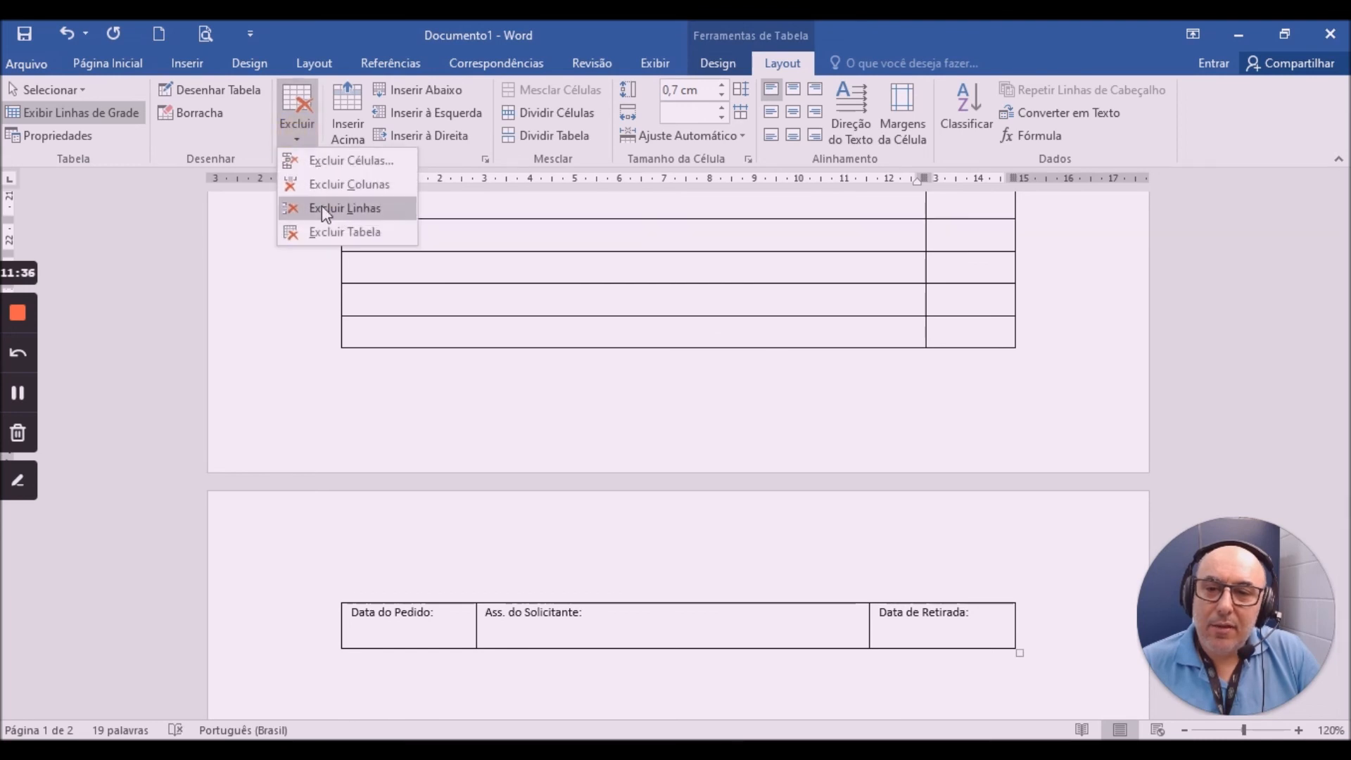
pyautogui.click(322, 205)
pyautogui.click(297, 126)
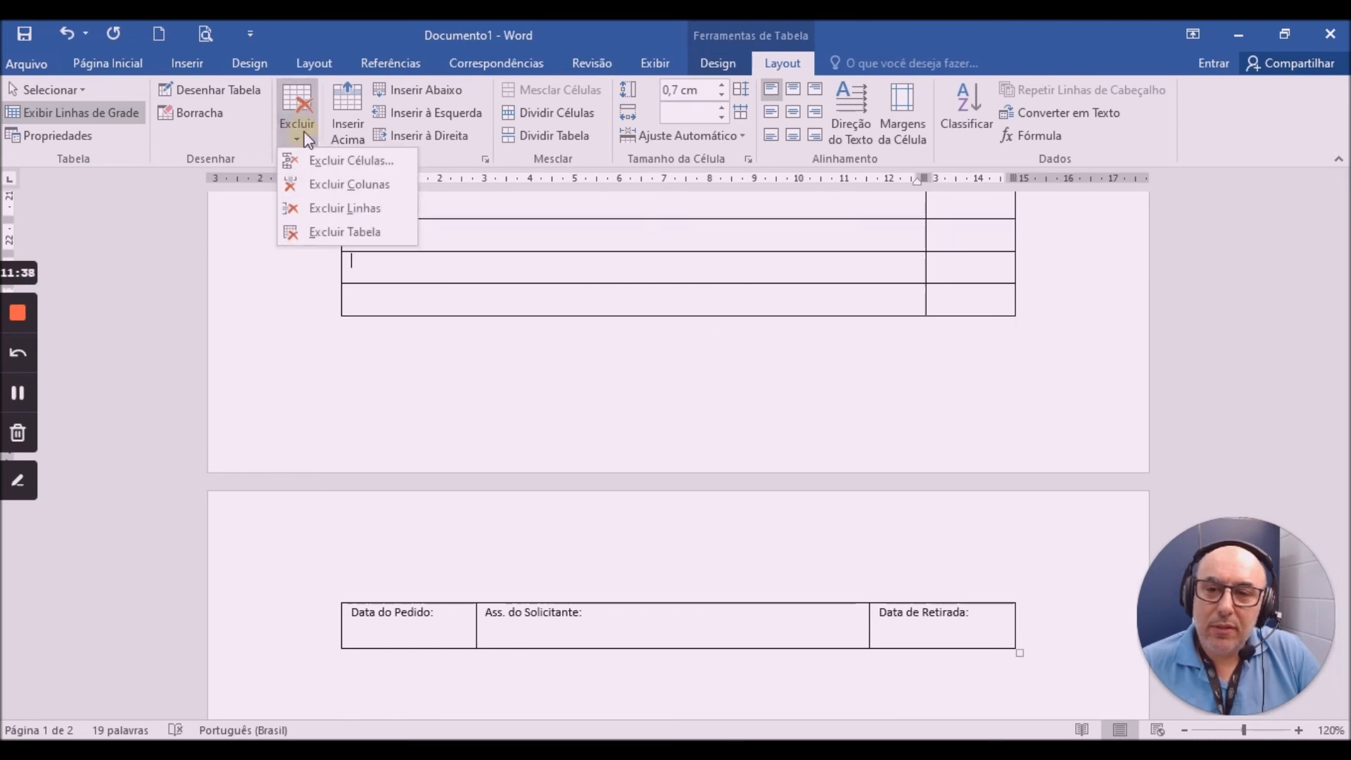
pyautogui.click(320, 209)
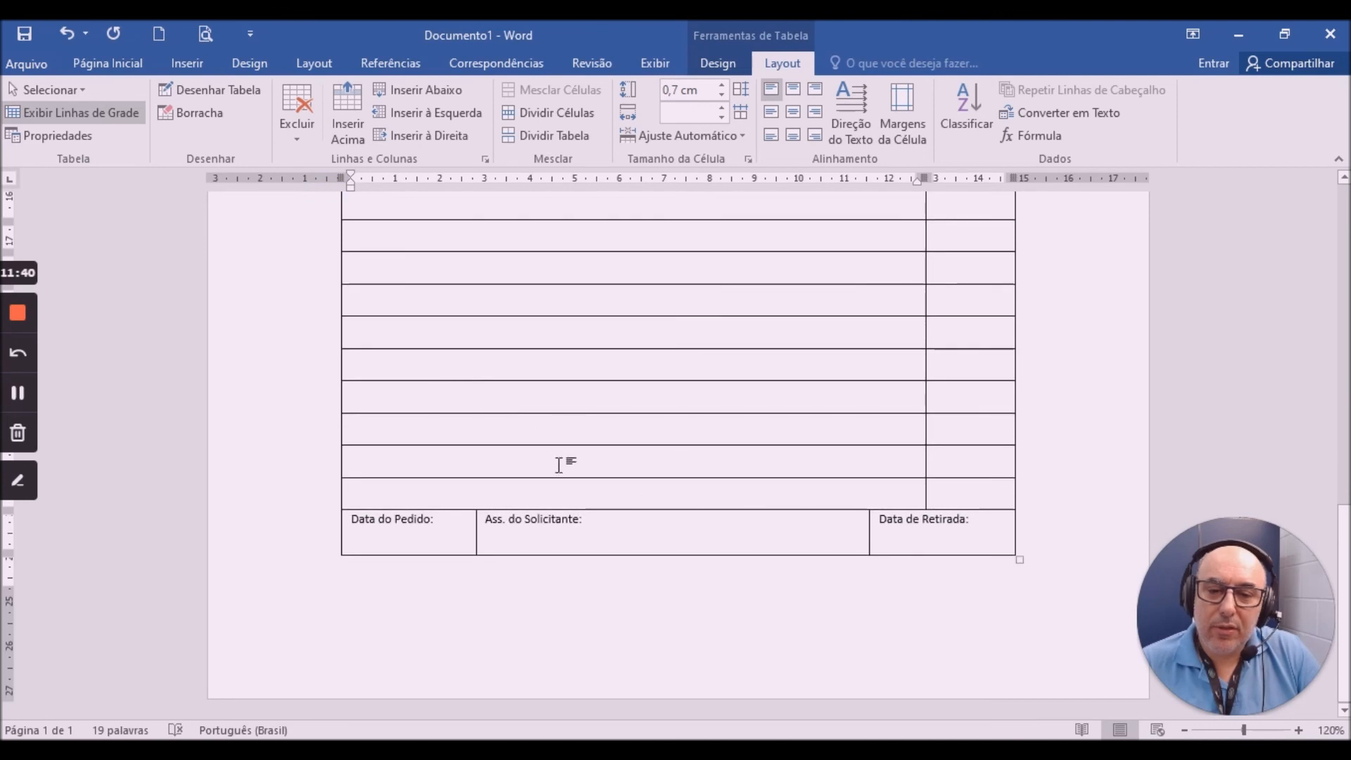
# Review the whole order form at 80% zoom, from the title and headings down to the date and signature row.
pyautogui.click(732, 403)
pyautogui.scroll(1, 766, 483)
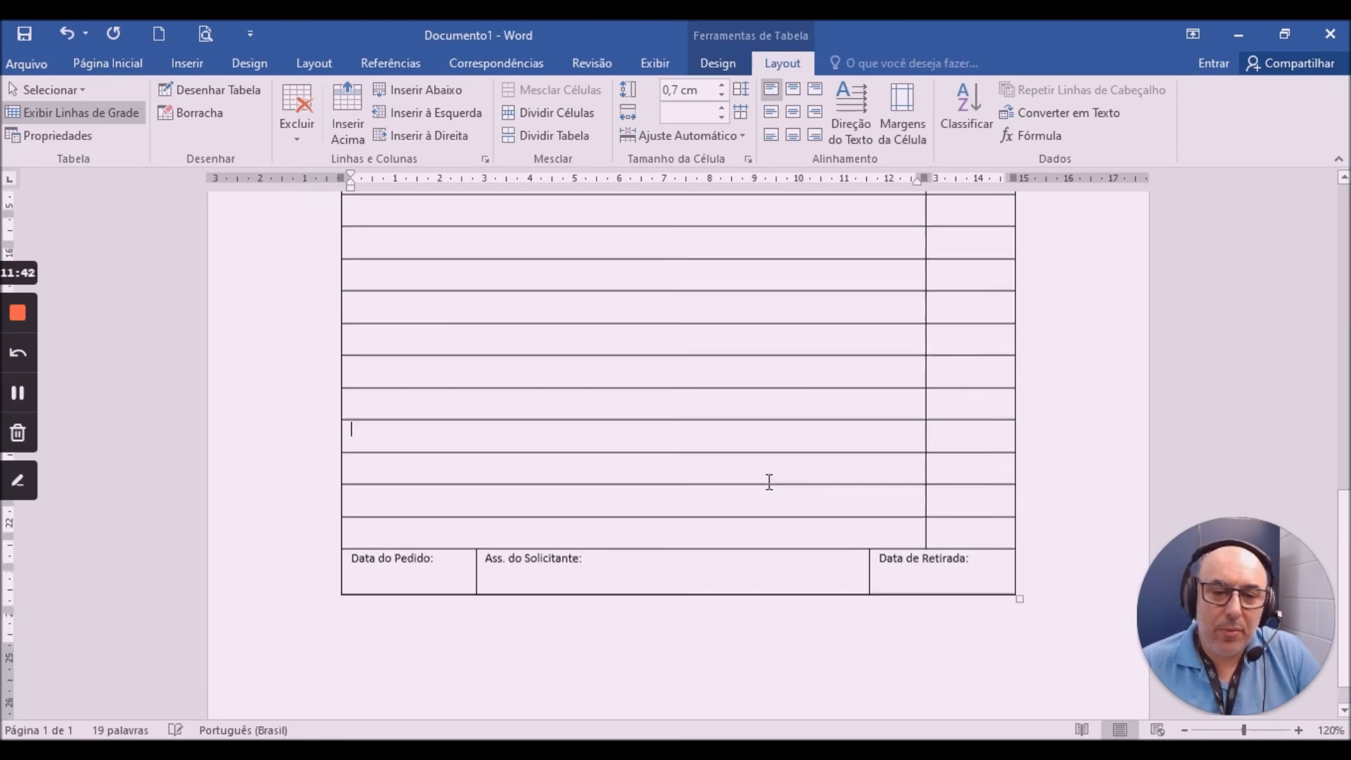
pyautogui.click(1185, 730)
pyautogui.click(1185, 730)
pyautogui.click(1185, 730)
pyautogui.click(1185, 731)
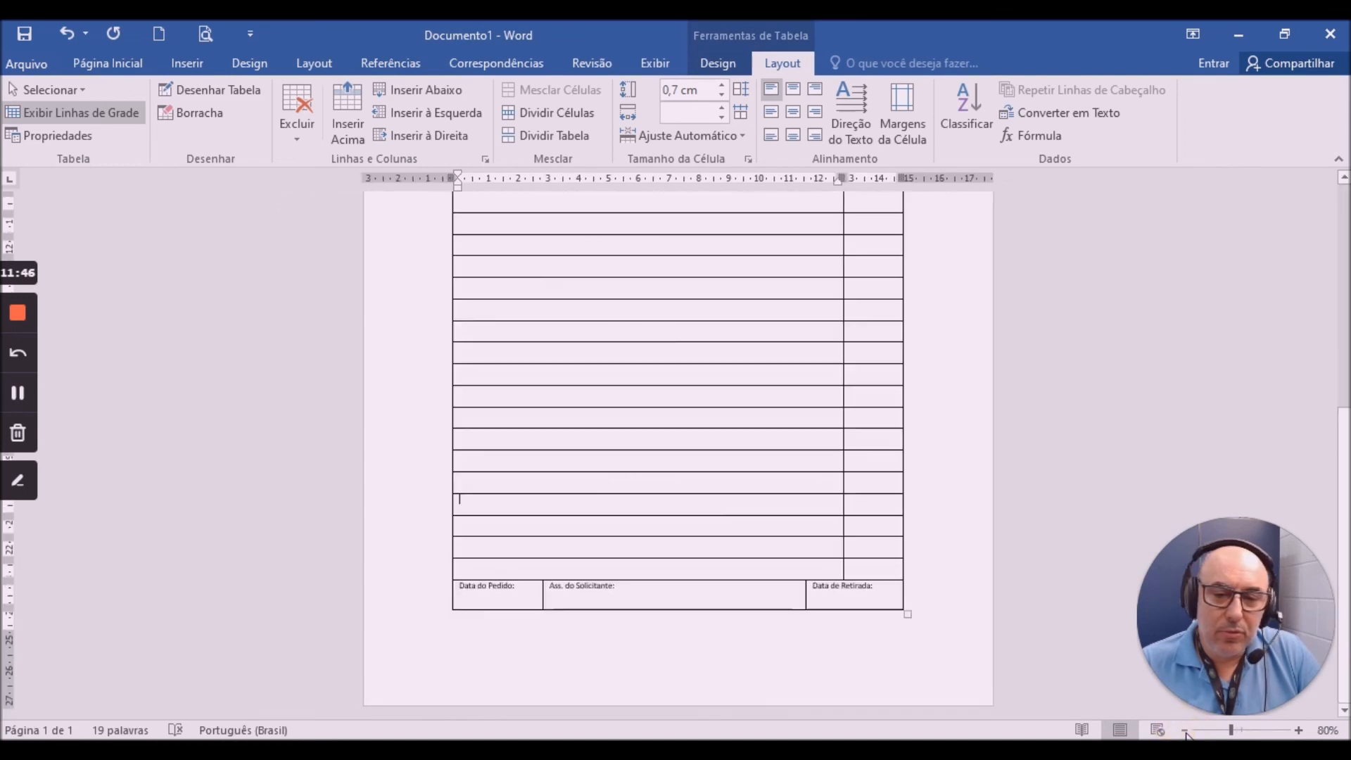
pyautogui.scroll(5, 900, 513)
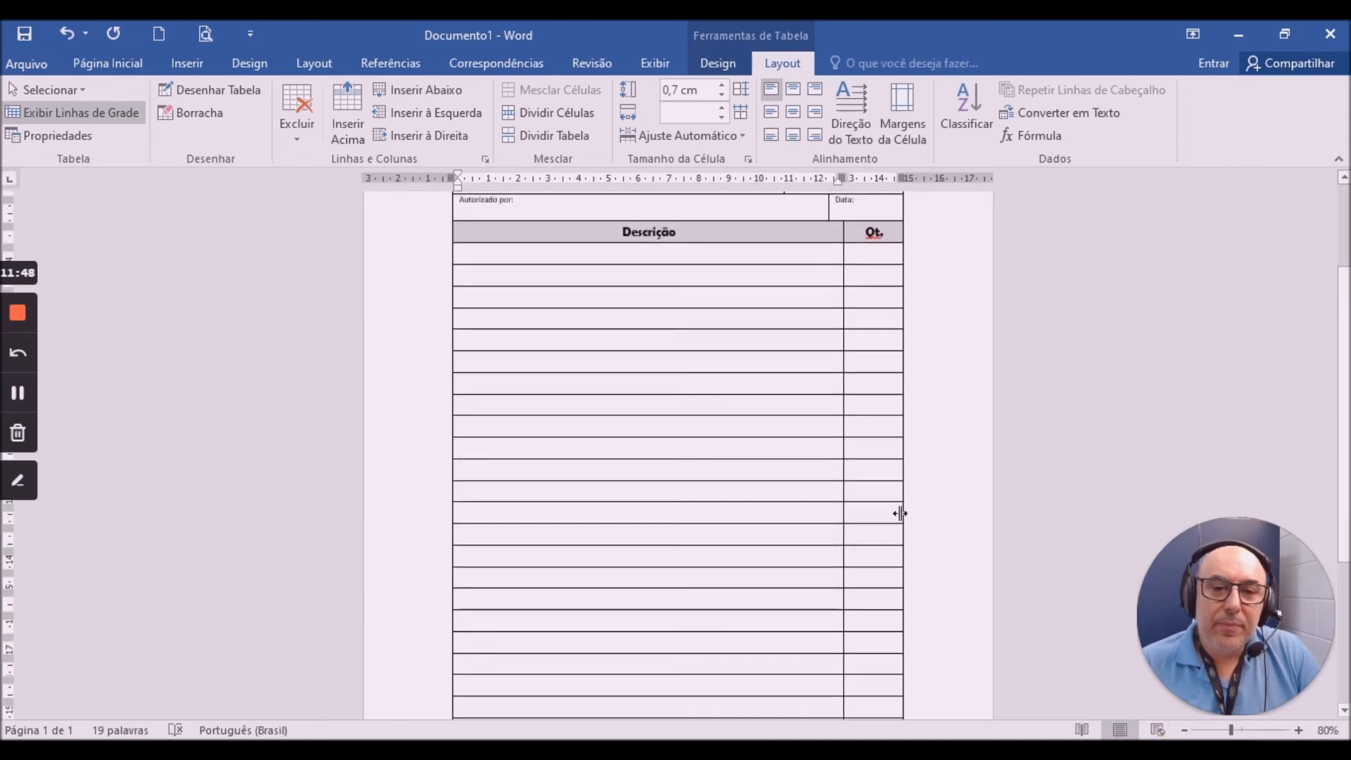
pyautogui.scroll(2, 900, 513)
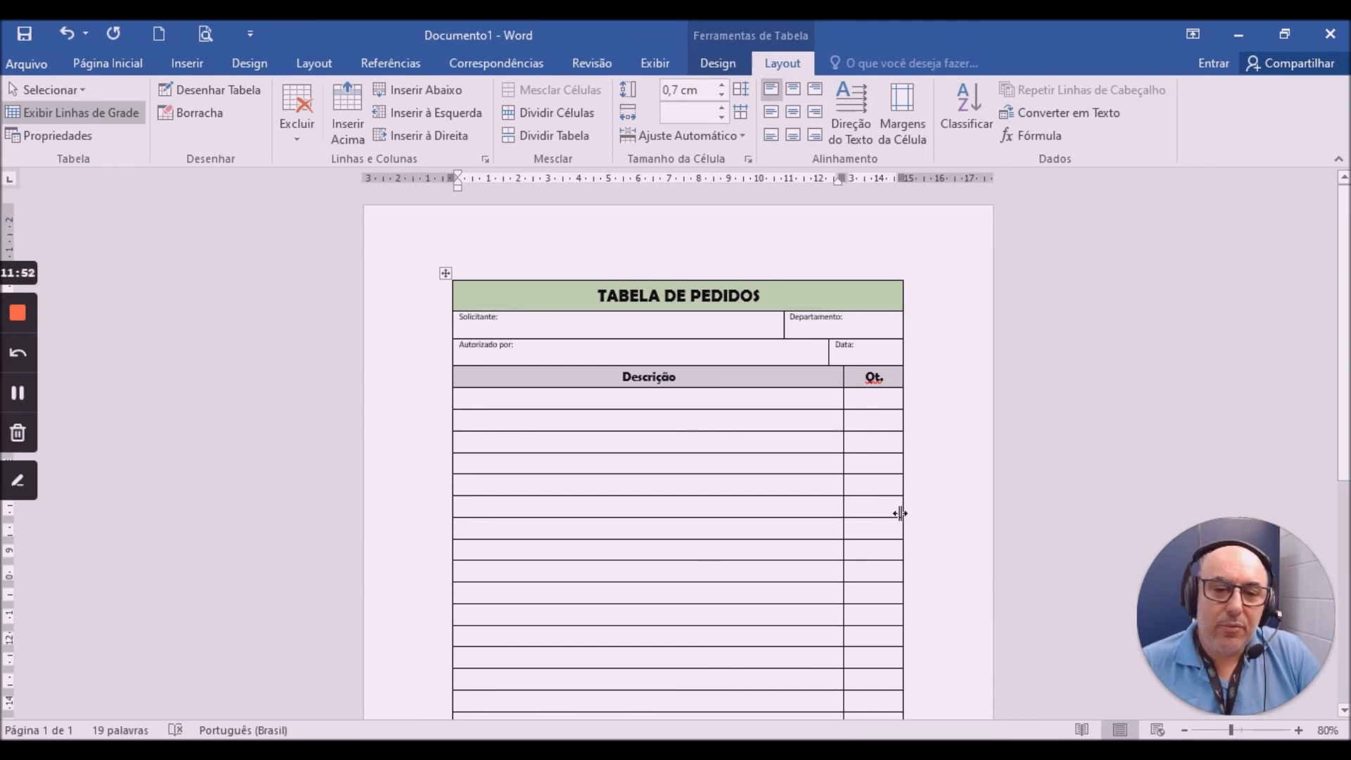
pyautogui.scroll(-4, 900, 513)
pyautogui.scroll(-8, 900, 513)
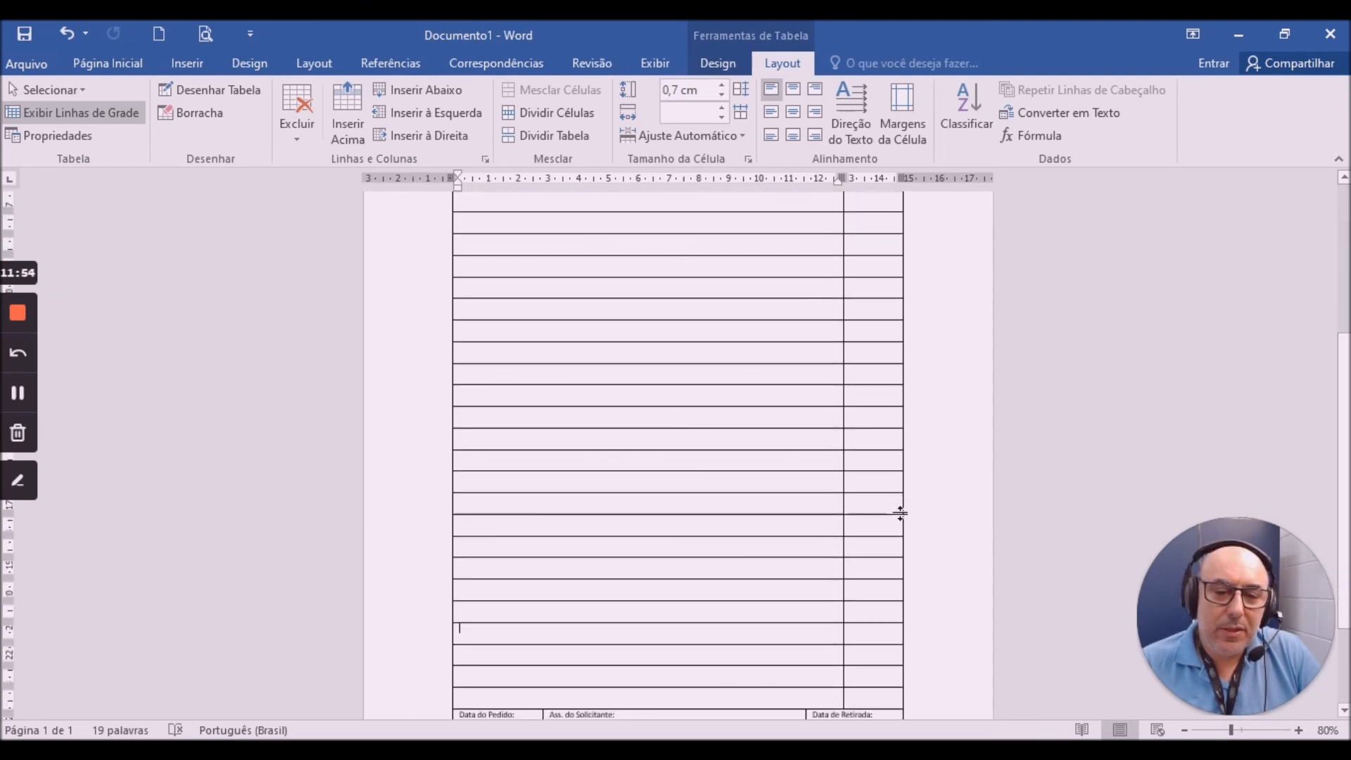
pyautogui.moveTo(422, 440)
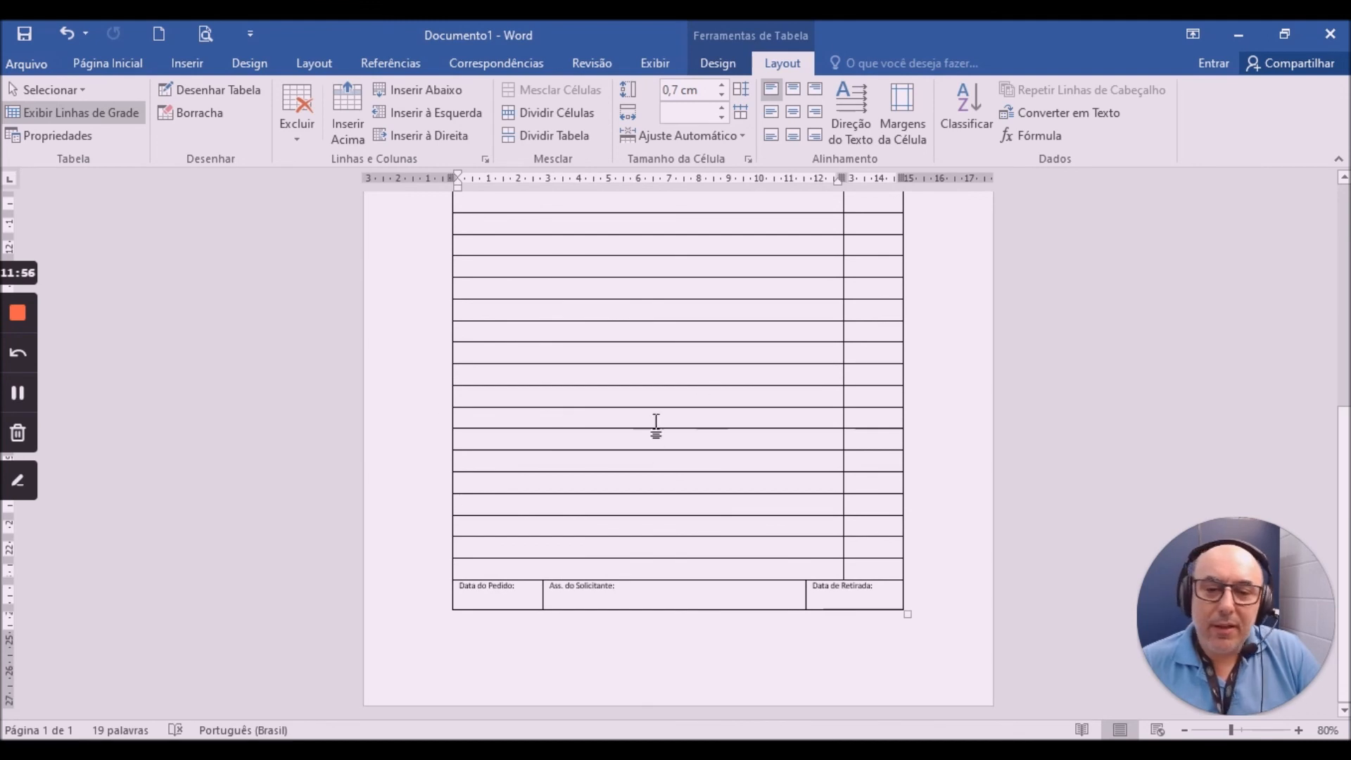
pyautogui.scroll(3, 782, 426)
pyautogui.scroll(8, 782, 426)
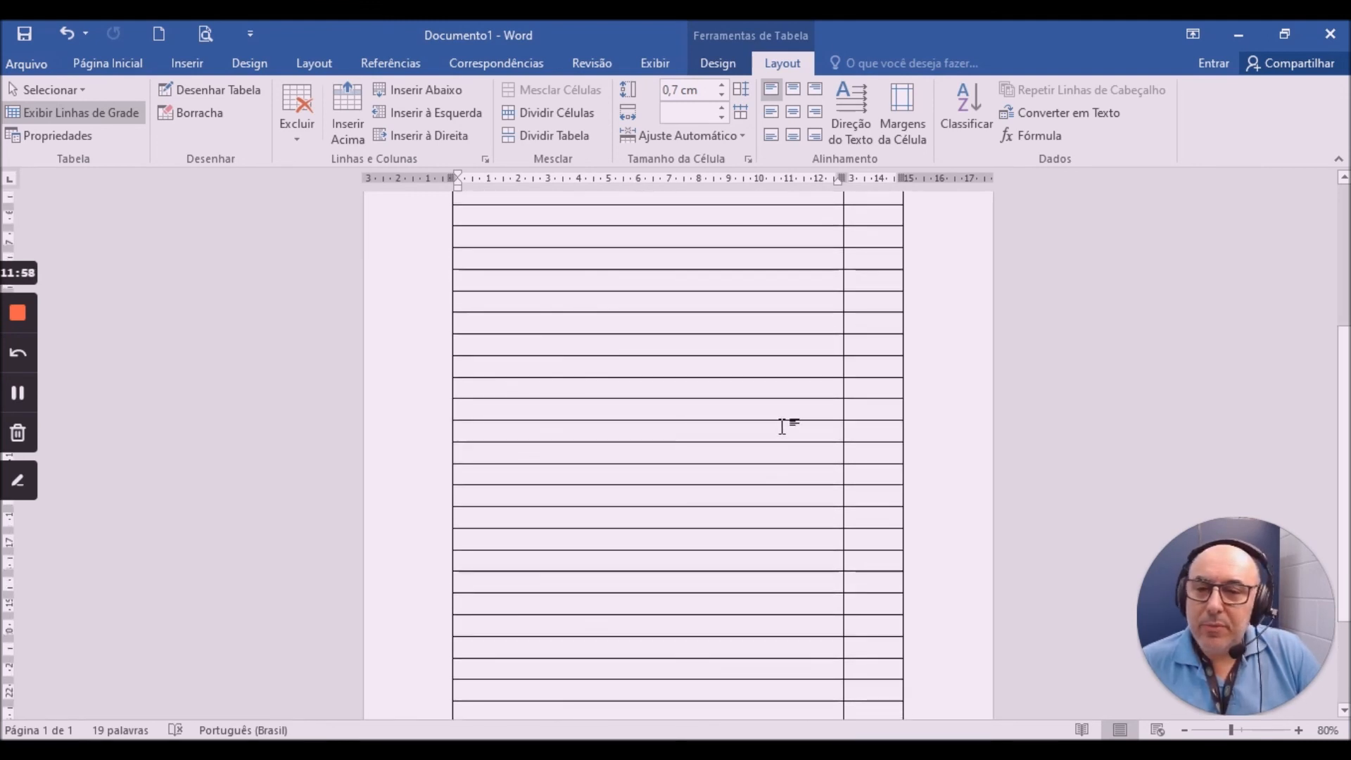